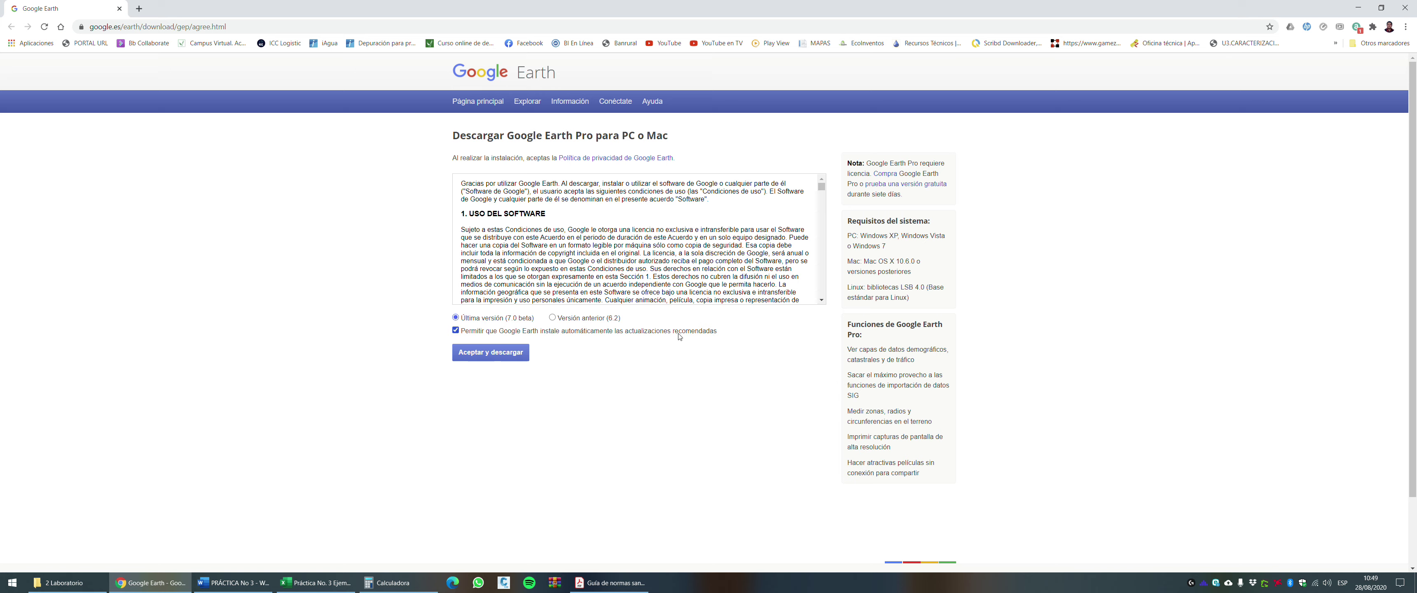
{"action": "left_click", "coordinate": [507, 353]}
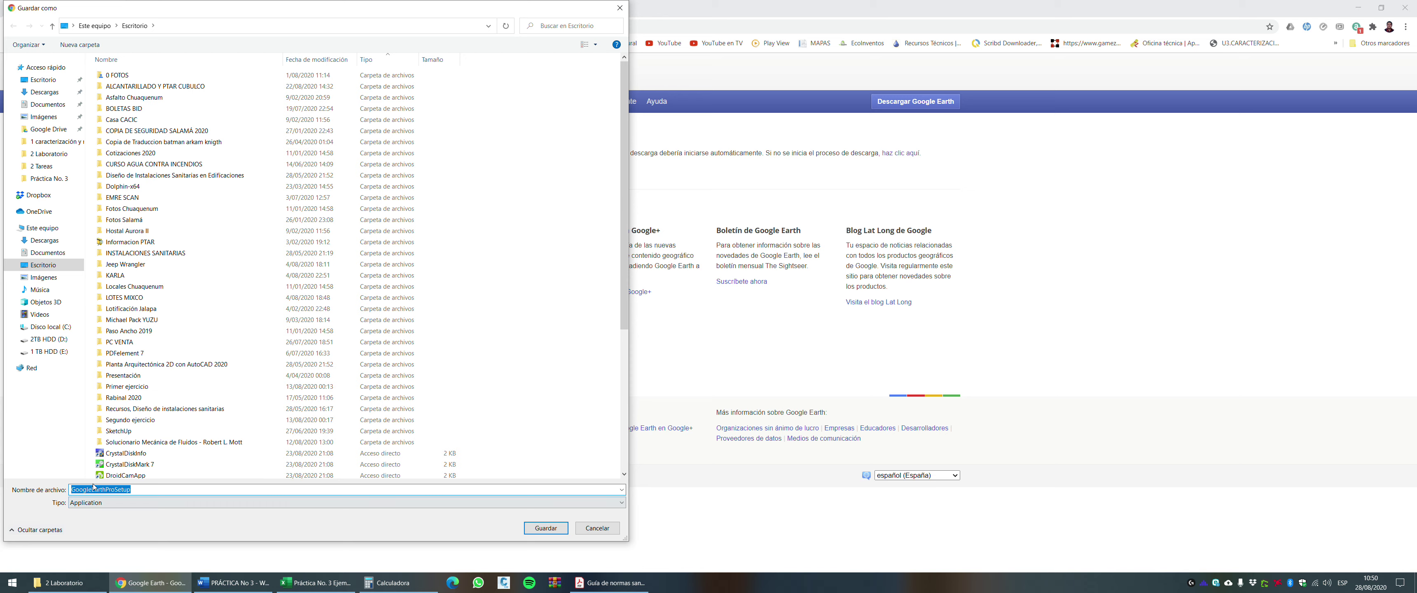
{"action": "left_click", "coordinate": [597, 528]}
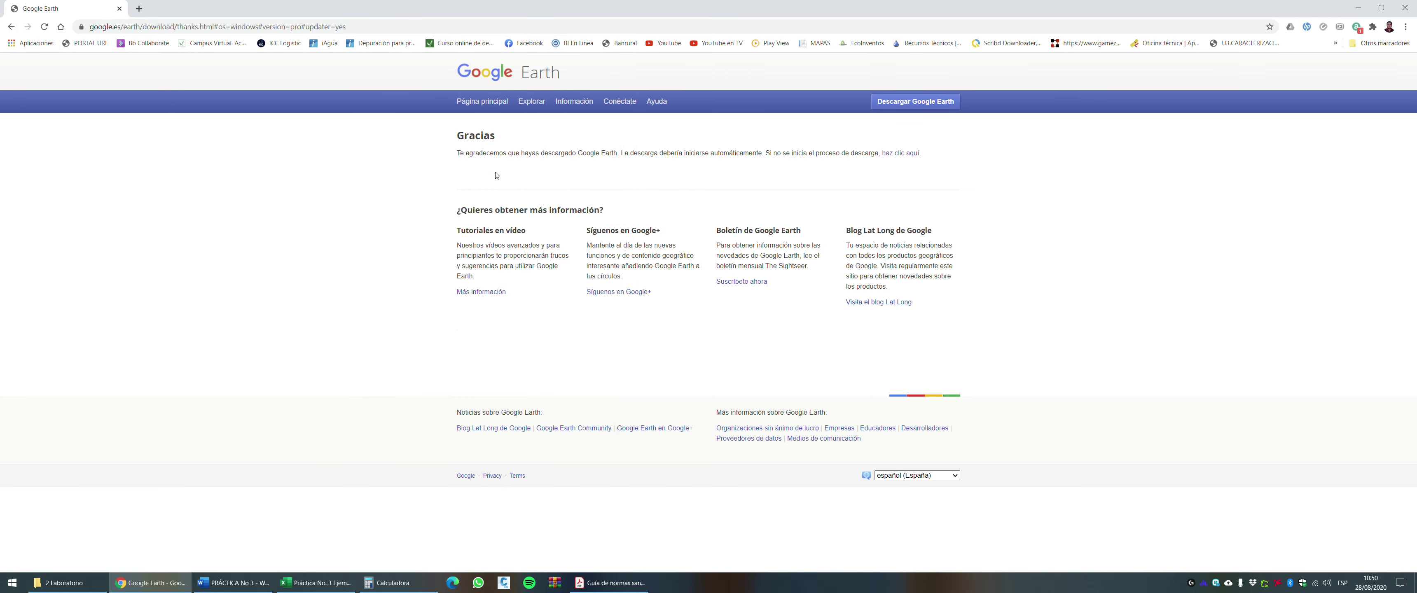
{"action": "left_click", "coordinate": [118, 9]}
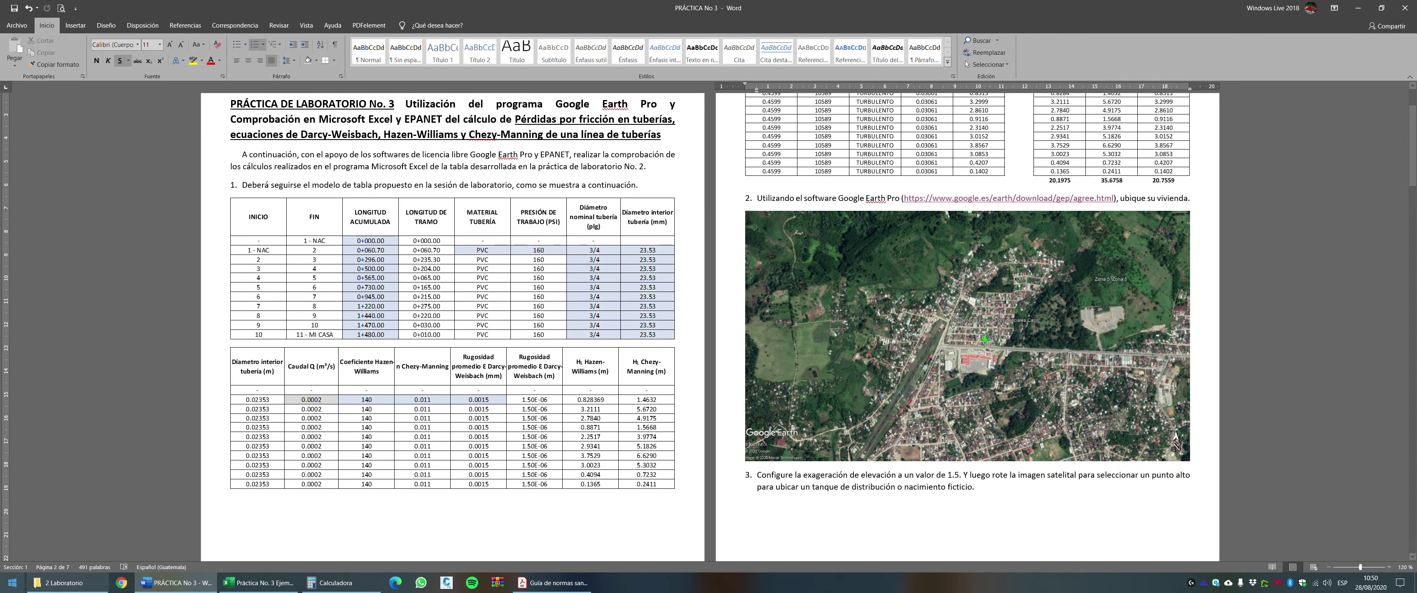
Launch Google Earth Pro and zoom the globe in on central Guatemala.
{"action": "left_click", "coordinate": [4, 586]}
{"action": "type", "text": "google earth"}
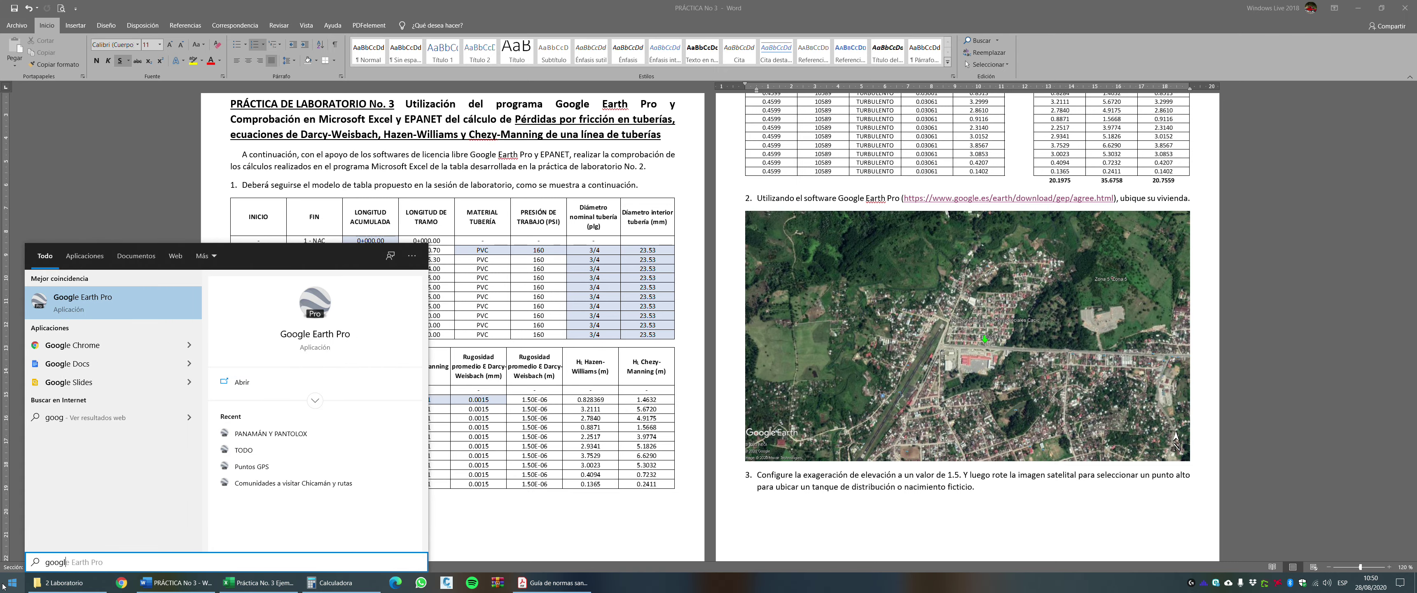
{"action": "key", "text": "Return"}
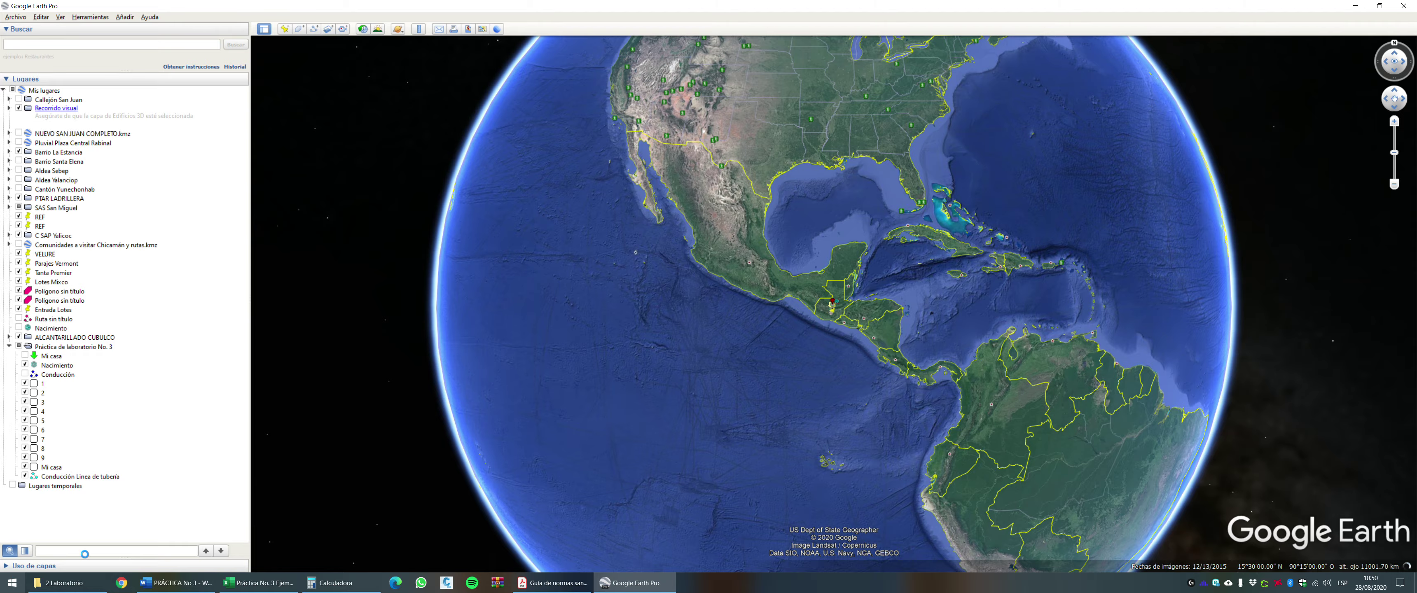
{"action": "scroll", "coordinate": [823, 284], "scroll_direction": "up", "scroll_amount": 1}
{"action": "scroll", "coordinate": [823, 284], "scroll_direction": "up", "scroll_amount": 5}
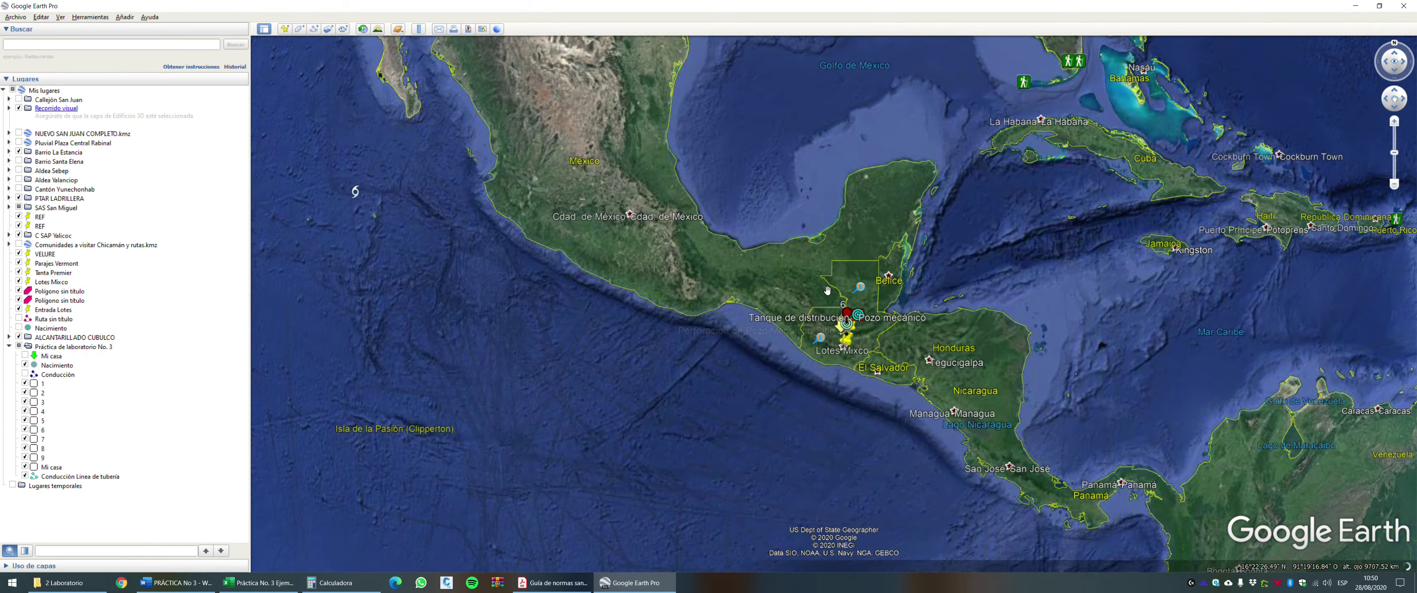
{"action": "scroll", "coordinate": [845, 348], "scroll_direction": "up", "scroll_amount": 4}
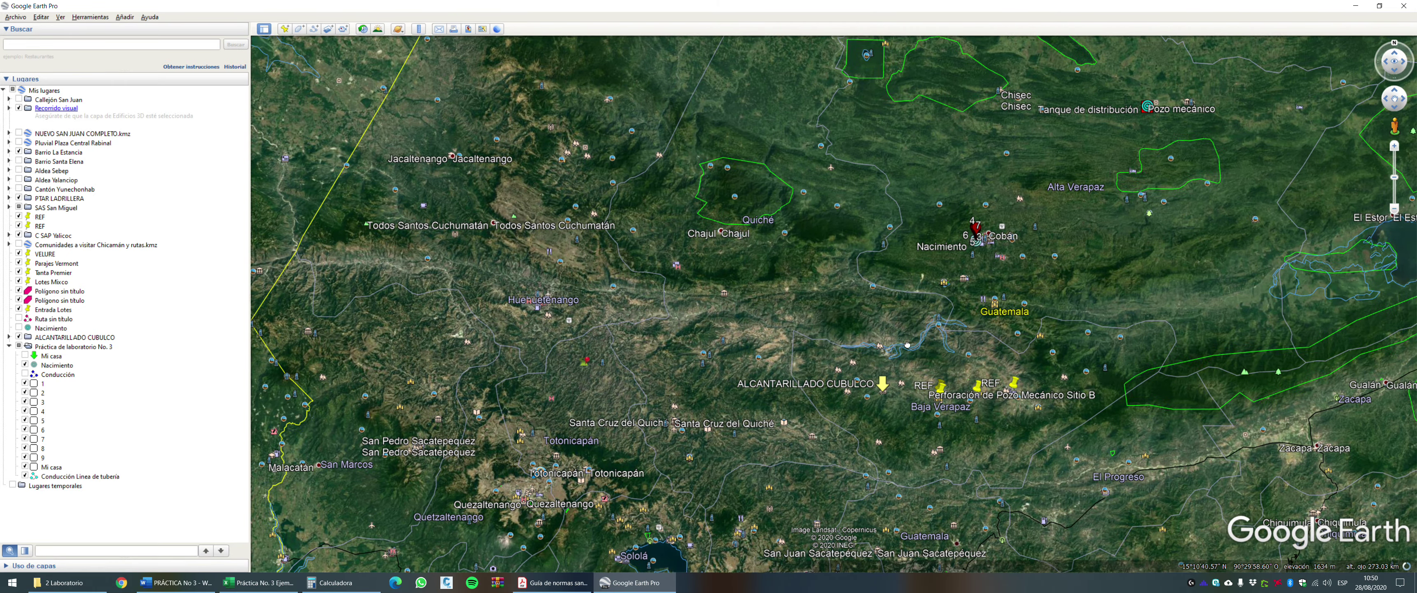
{"action": "left_click_drag", "start_coordinate": [907, 345], "coordinate": [881, 253]}
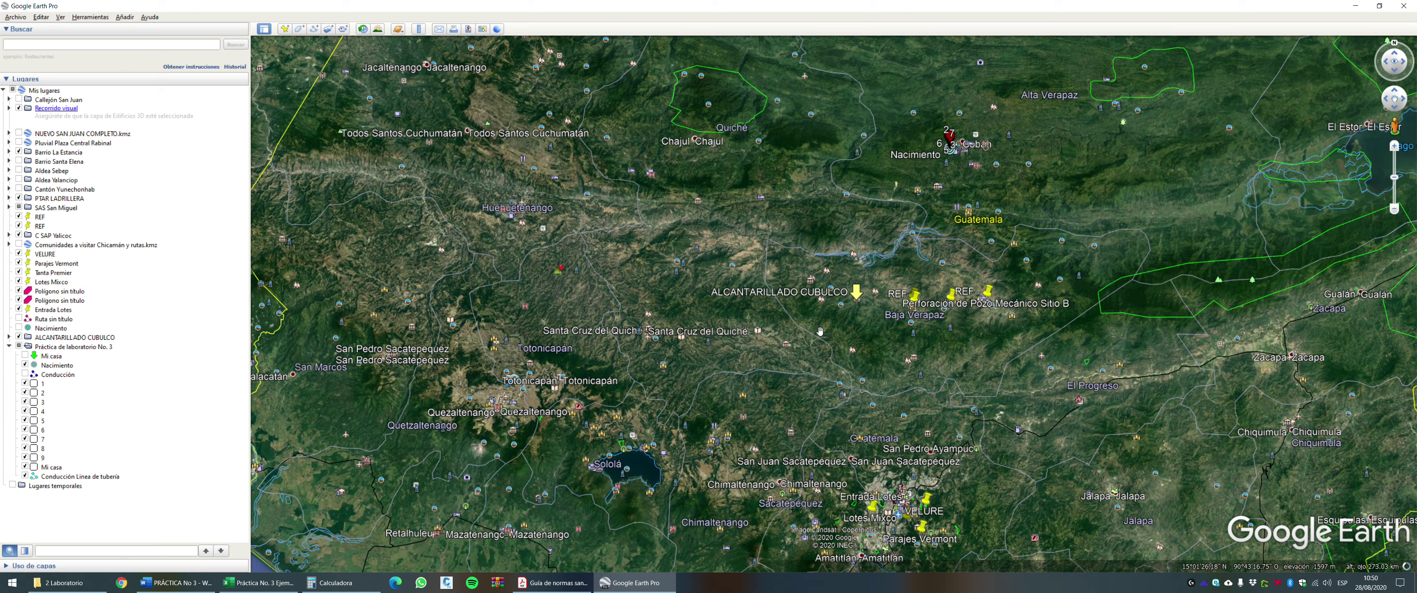
Switch to the PRÁCTICA No 3 document in Word and read instruction 3 on elevation exaggeration and choosing a high point.
{"action": "left_click", "coordinate": [174, 583]}
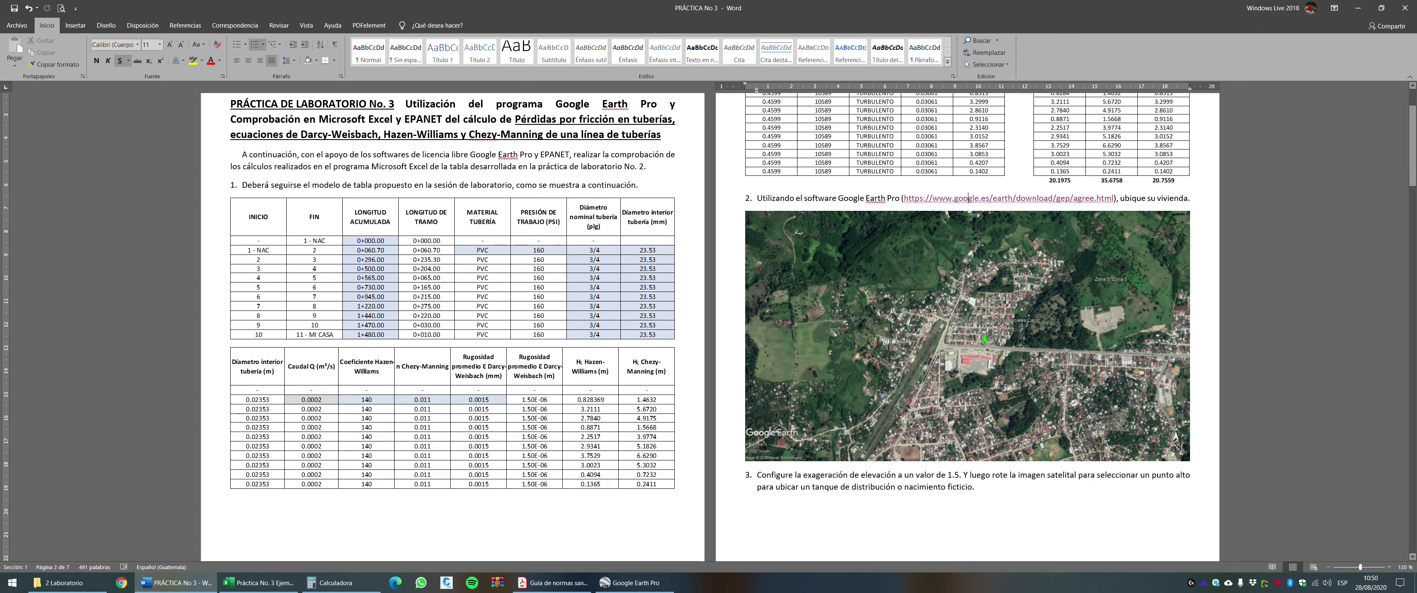
{"action": "scroll", "coordinate": [709, 328], "scroll_direction": "down", "scroll_amount": 3}
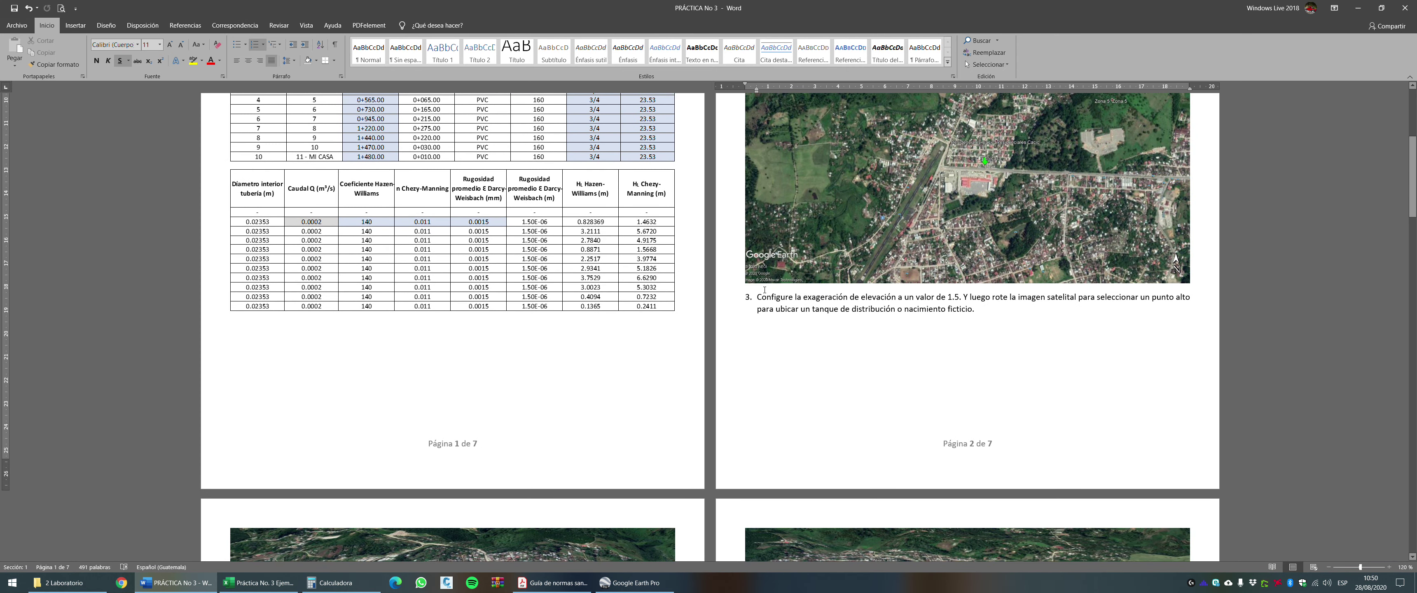
{"action": "left_click_drag", "start_coordinate": [781, 299], "coordinate": [975, 319]}
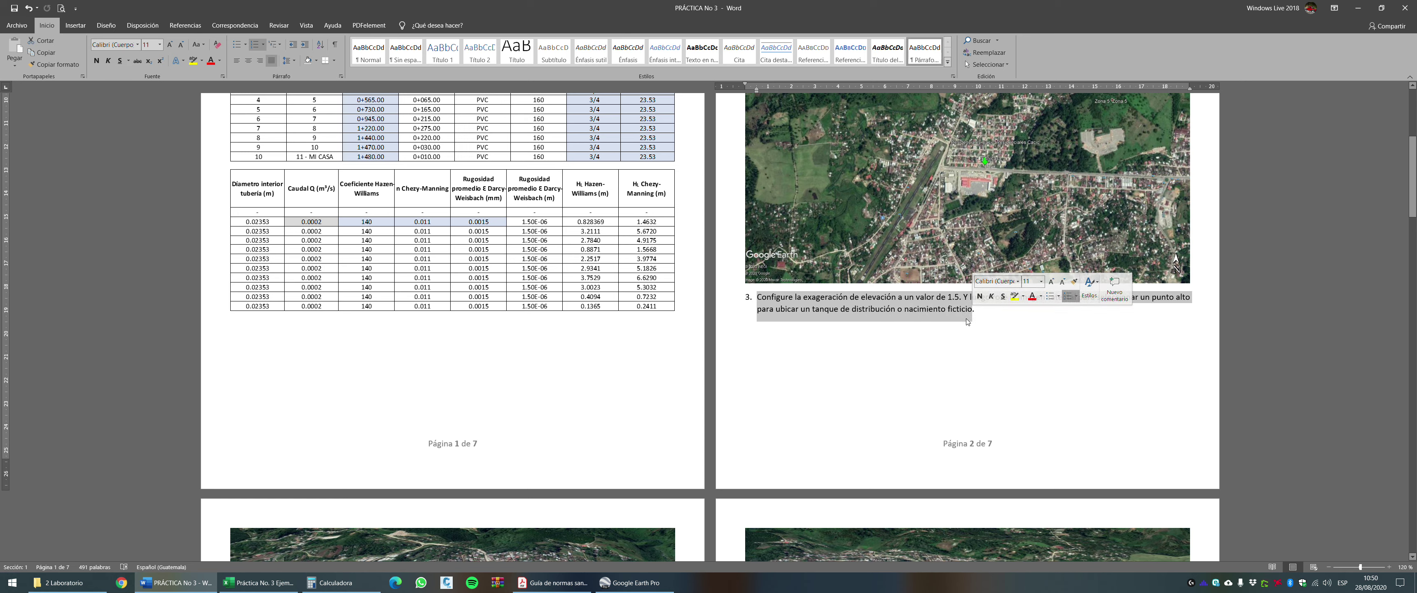
{"action": "left_click", "coordinate": [981, 313]}
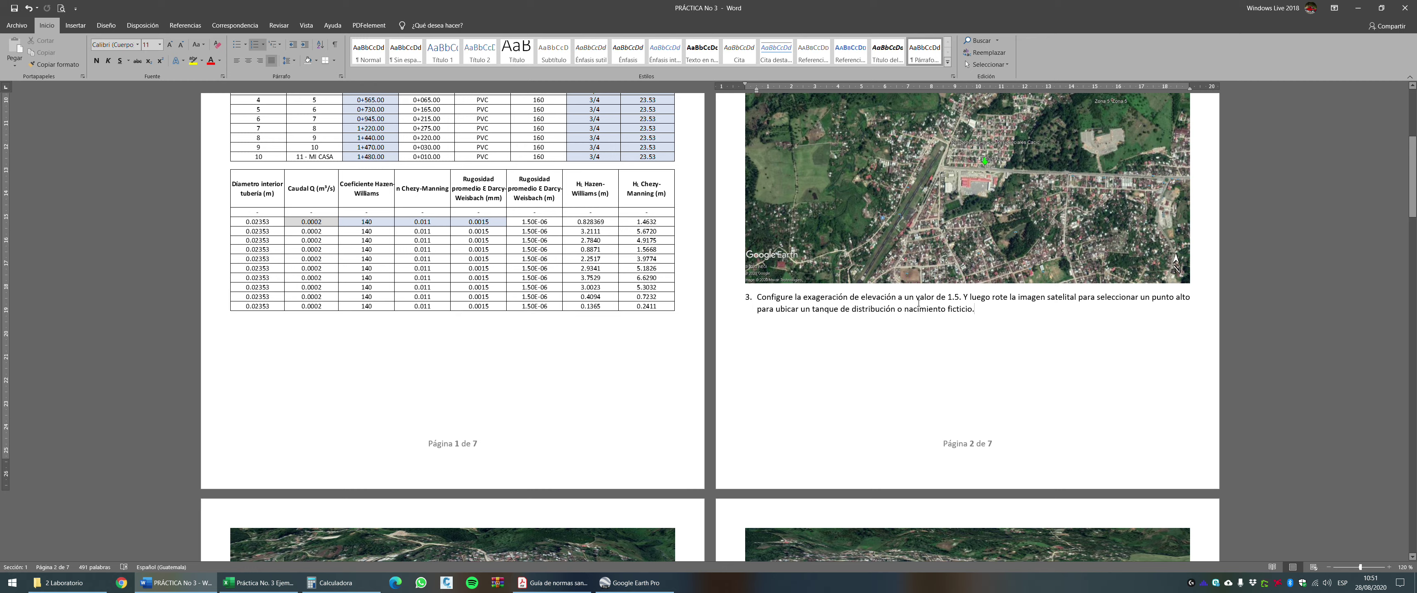
{"action": "scroll", "coordinate": [917, 310], "scroll_direction": "up", "scroll_amount": 4}
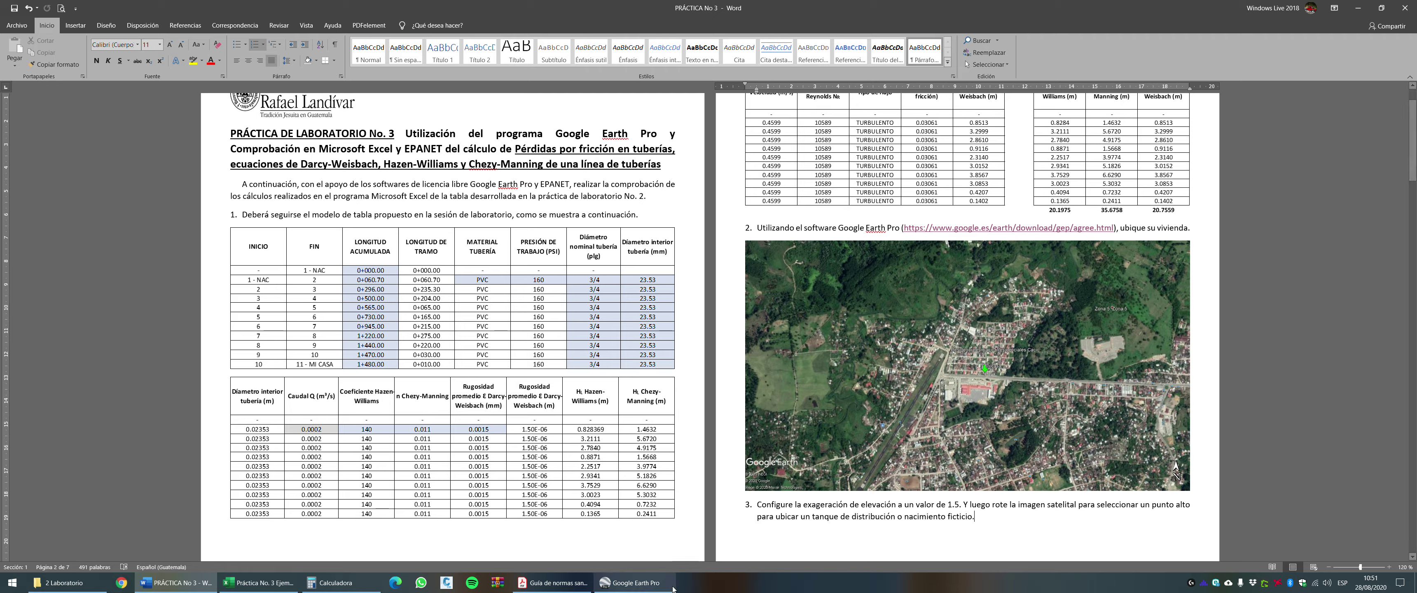
Switch back to Google Earth Pro and locate the existing pipeline route with its placemarks in the city of Cobán.
{"action": "left_click", "coordinate": [636, 583]}
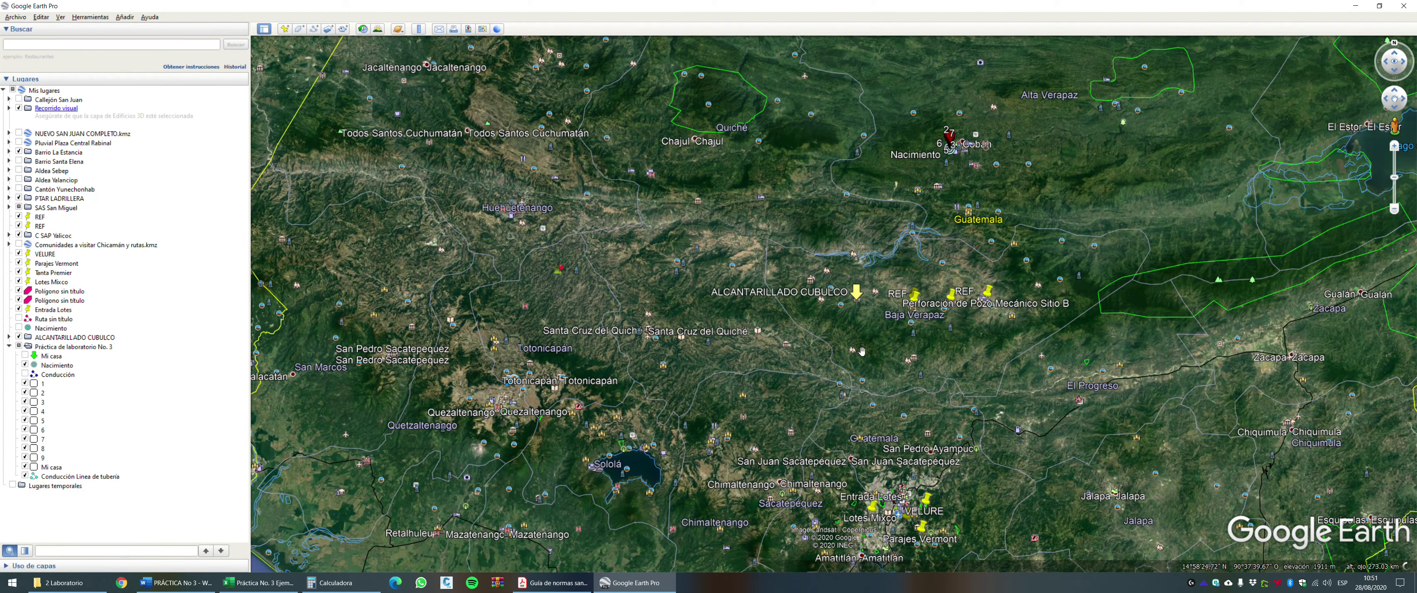
{"action": "scroll", "coordinate": [771, 409], "scroll_direction": "down", "scroll_amount": 3}
{"action": "scroll", "coordinate": [784, 405], "scroll_direction": "down", "scroll_amount": 2}
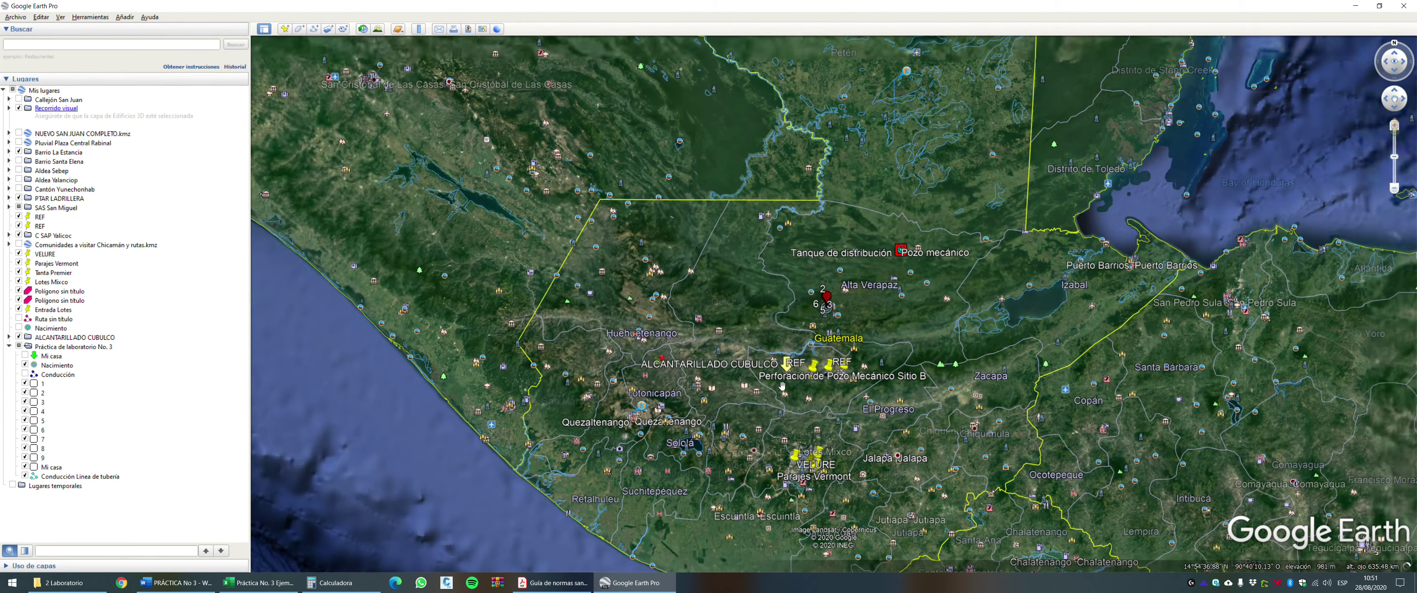
{"action": "left_click_drag", "start_coordinate": [781, 328], "coordinate": [812, 264]}
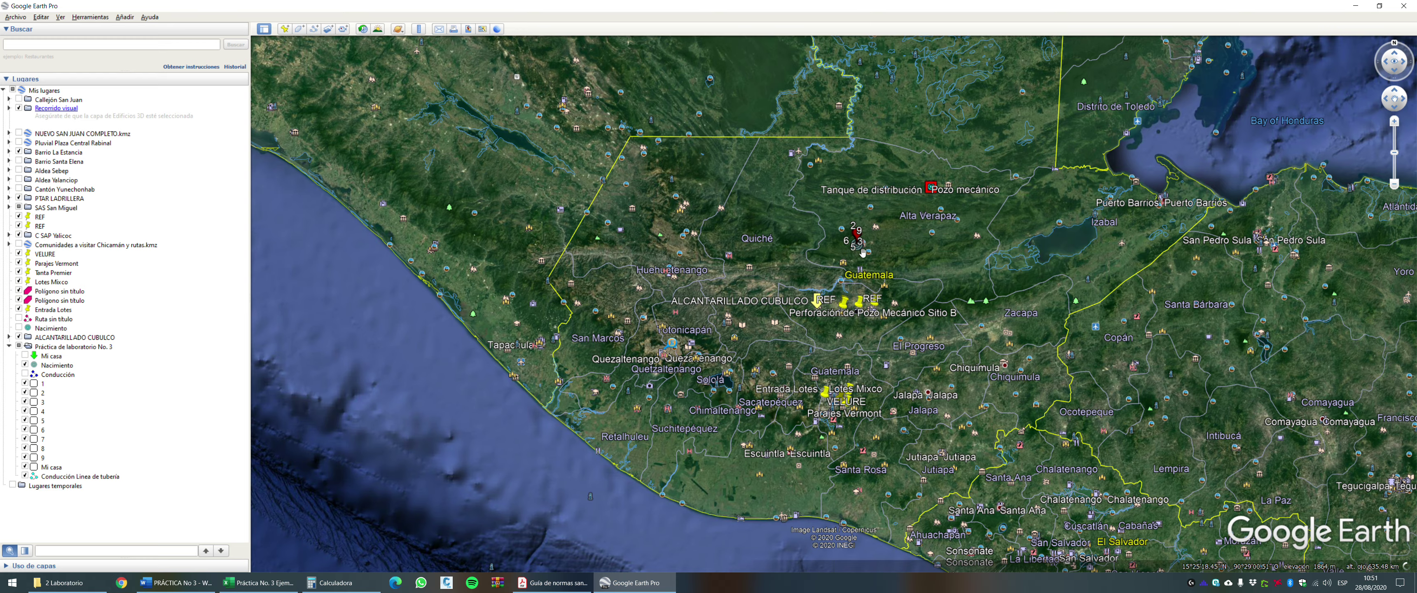
{"action": "scroll", "coordinate": [850, 231], "scroll_direction": "up", "scroll_amount": 2}
{"action": "scroll", "coordinate": [850, 231], "scroll_direction": "up", "scroll_amount": 5}
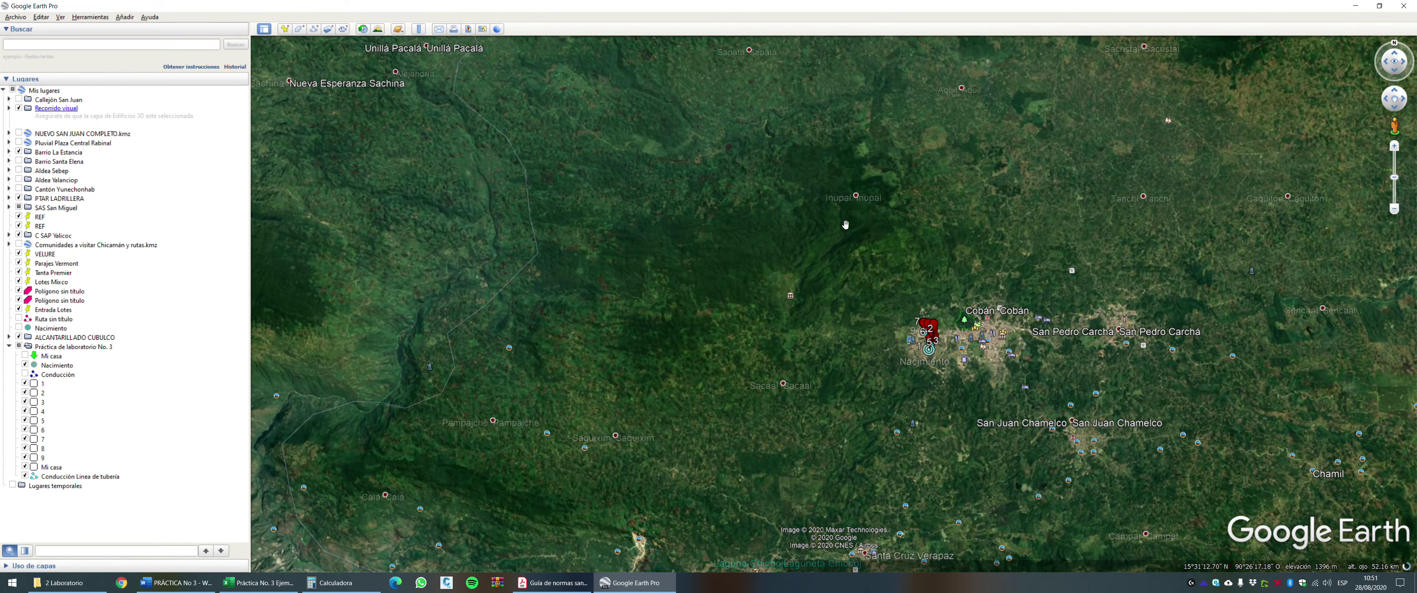
{"action": "scroll", "coordinate": [869, 167], "scroll_direction": "up", "scroll_amount": 1}
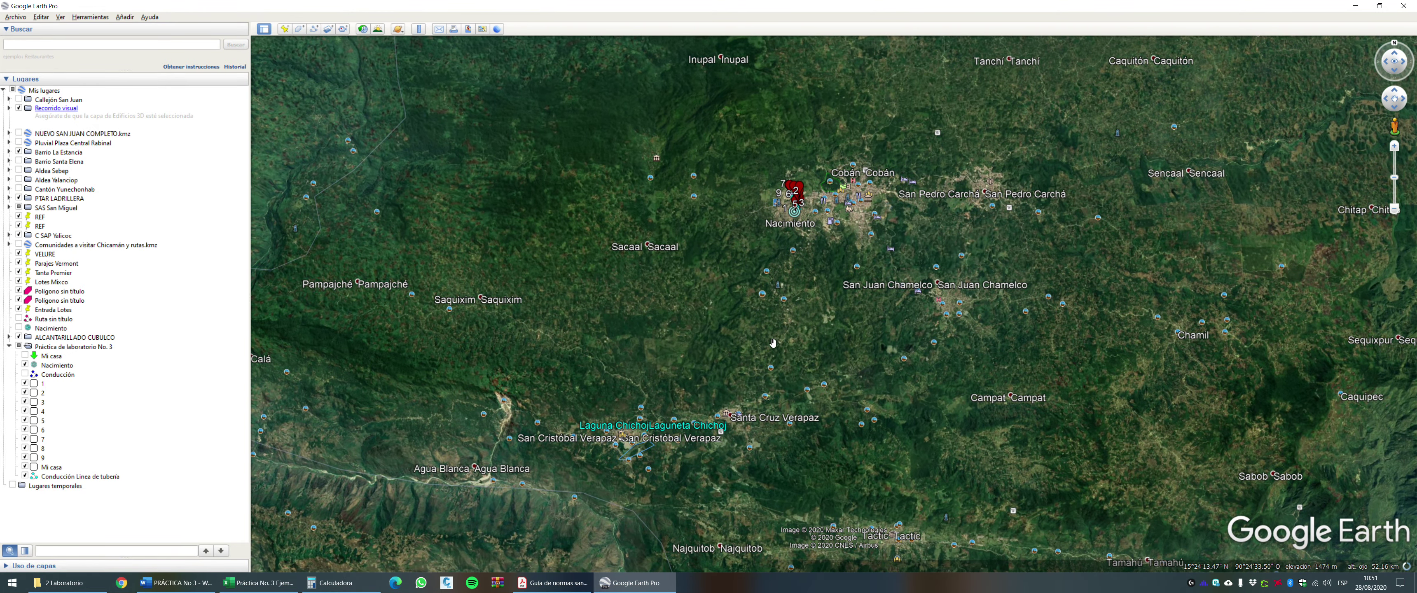
{"action": "left_click_drag", "start_coordinate": [773, 342], "coordinate": [818, 266]}
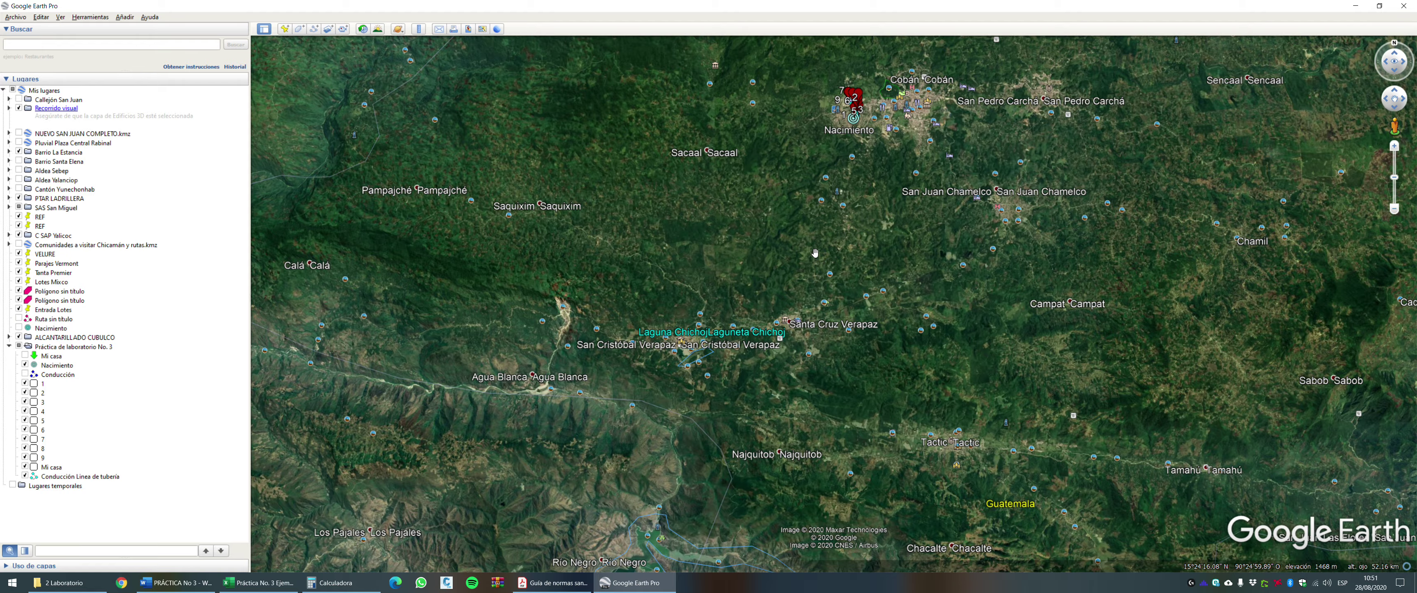
{"action": "scroll", "coordinate": [884, 182], "scroll_direction": "up", "scroll_amount": 2}
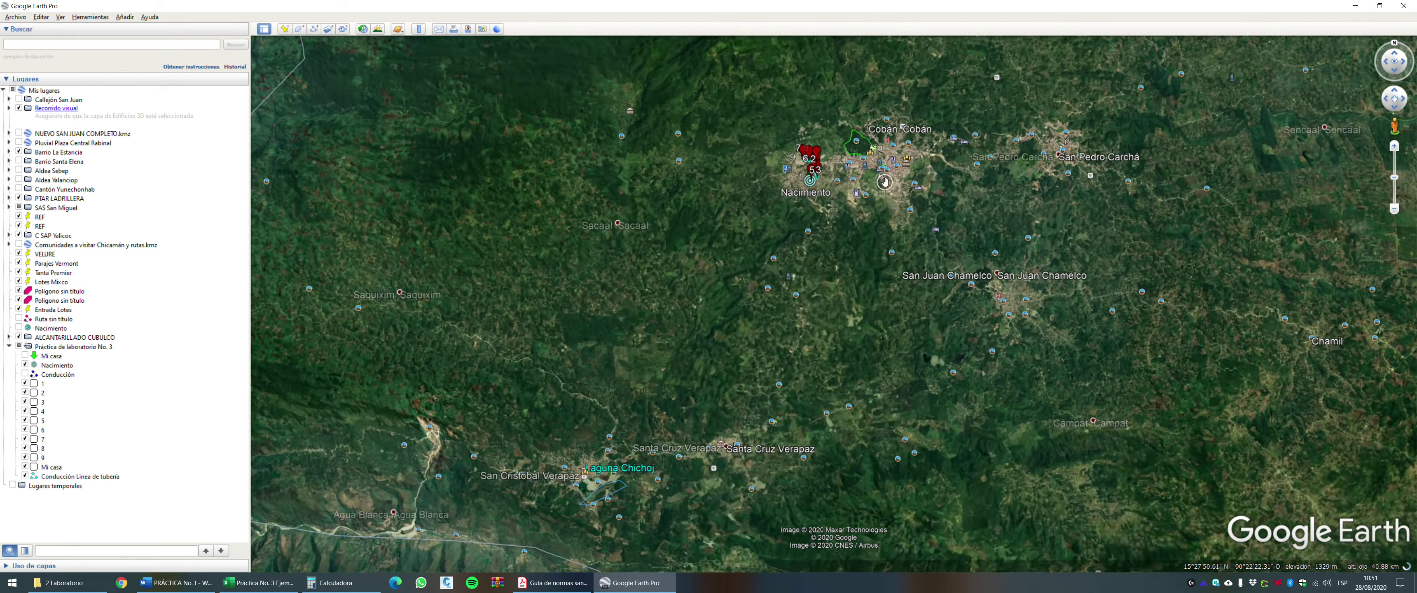
{"action": "scroll", "coordinate": [884, 182], "scroll_direction": "up", "scroll_amount": 5}
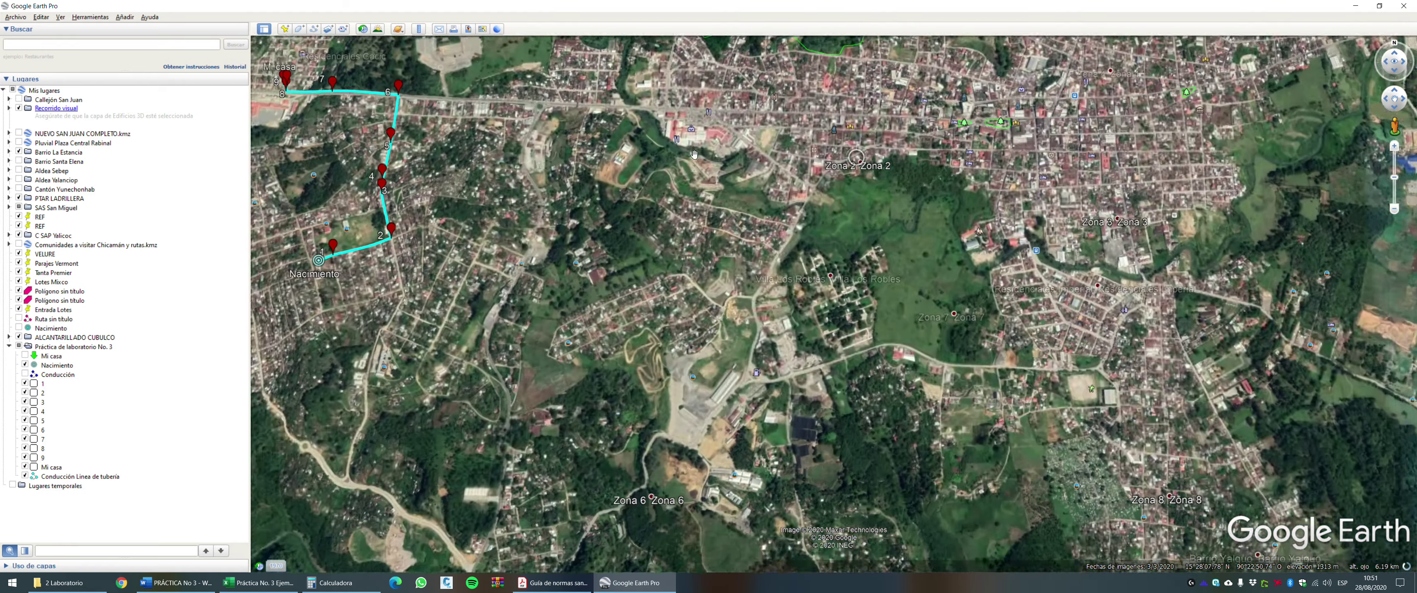
{"action": "left_click_drag", "start_coordinate": [694, 154], "coordinate": [861, 277]}
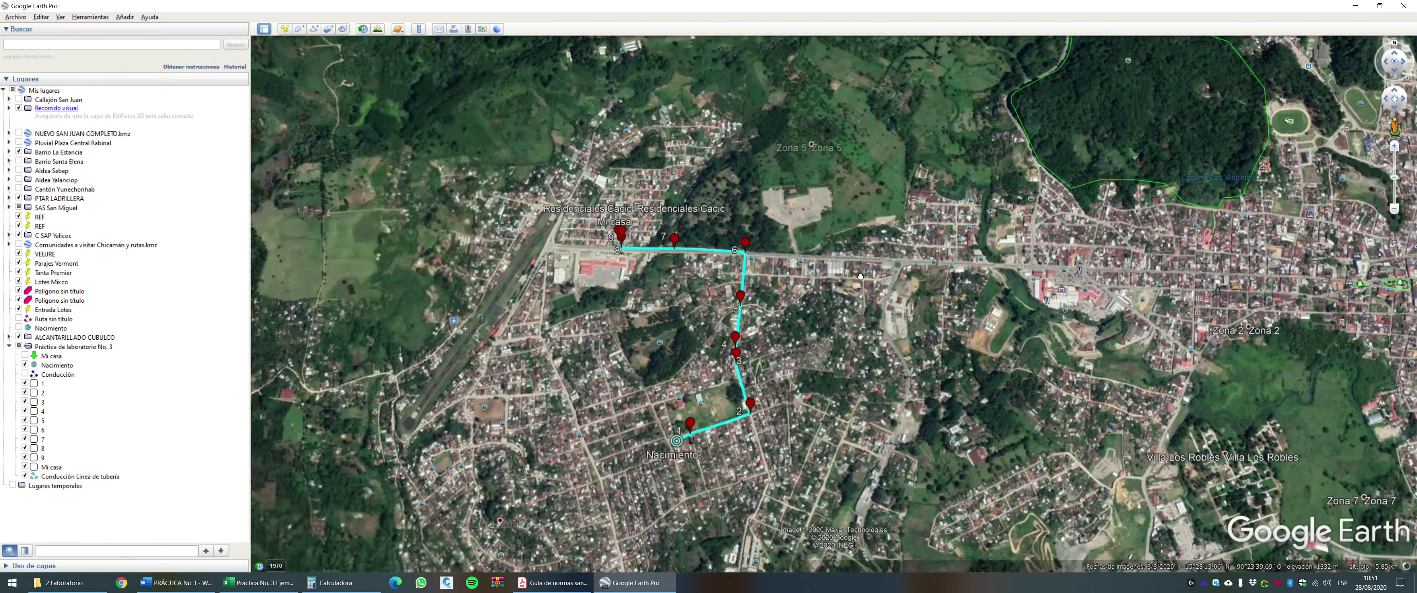
{"action": "scroll", "coordinate": [860, 276], "scroll_direction": "up", "scroll_amount": 2}
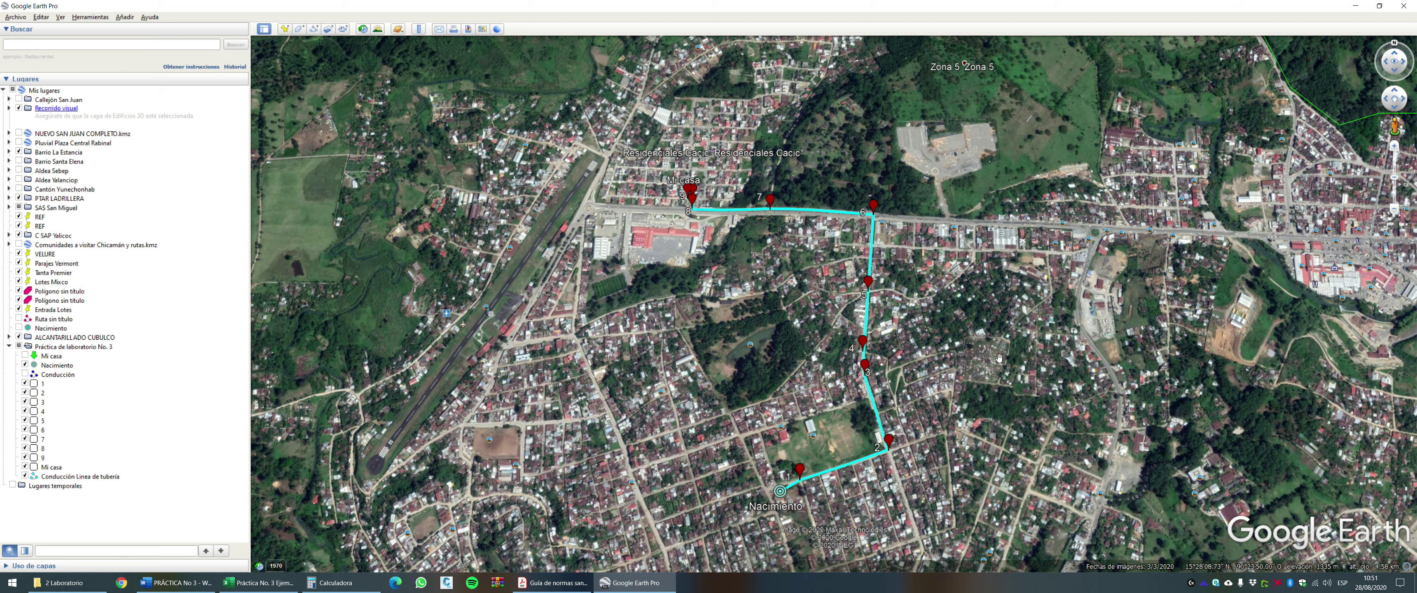
Examine the streets, river and housing around the Villa Los Robles area, southeast of the existing pipeline route.
{"action": "left_click_drag", "start_coordinate": [999, 358], "coordinate": [818, 332]}
{"action": "scroll", "coordinate": [833, 329], "scroll_direction": "up", "scroll_amount": 3}
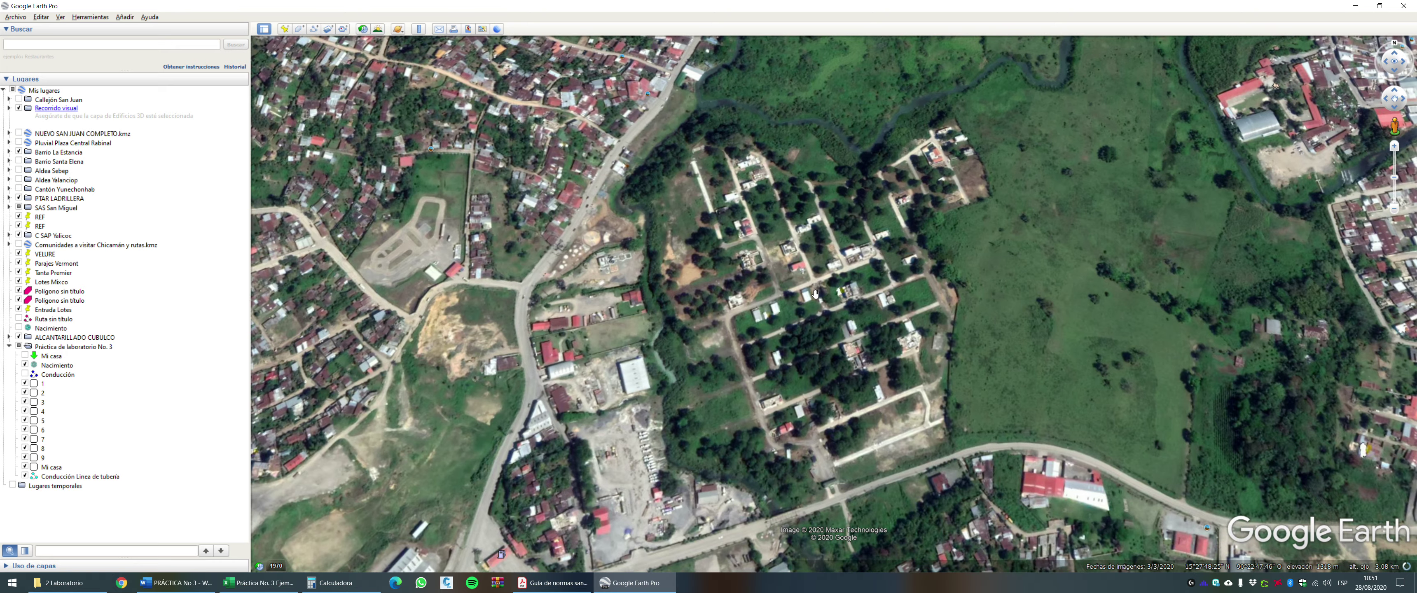
{"action": "scroll", "coordinate": [809, 293], "scroll_direction": "down", "scroll_amount": 2}
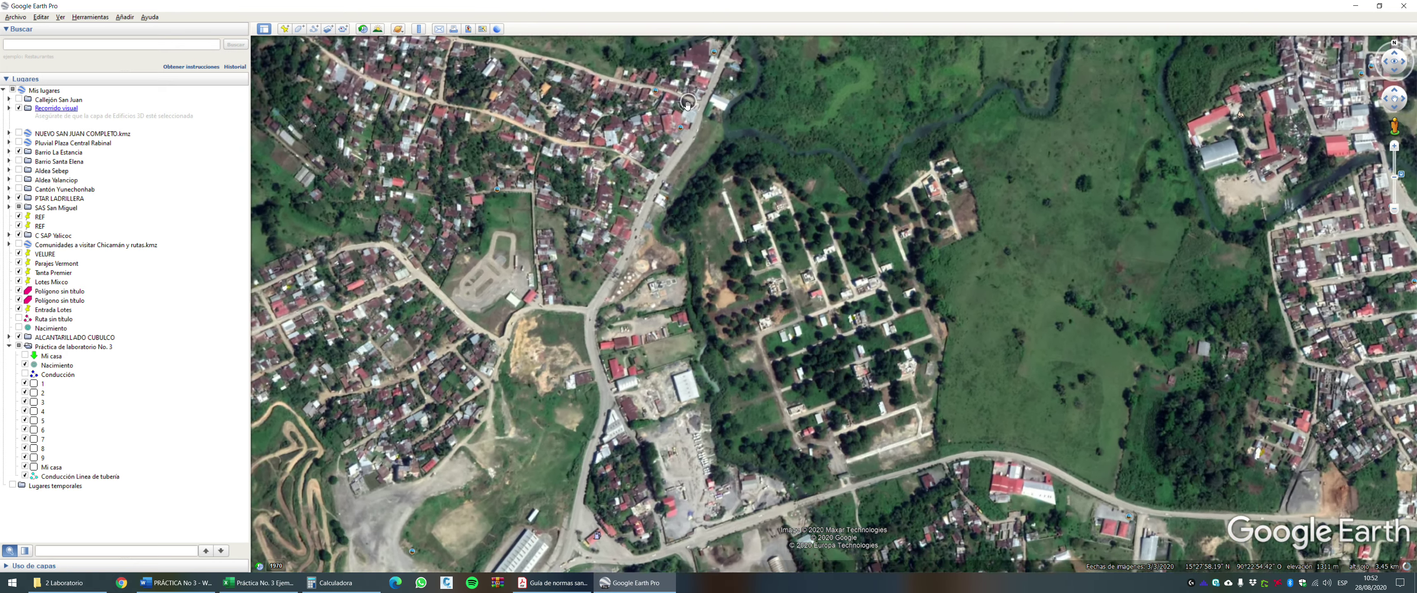
{"action": "scroll", "coordinate": [687, 103], "scroll_direction": "up", "scroll_amount": 2}
{"action": "left_click_drag", "start_coordinate": [687, 104], "coordinate": [729, 253]}
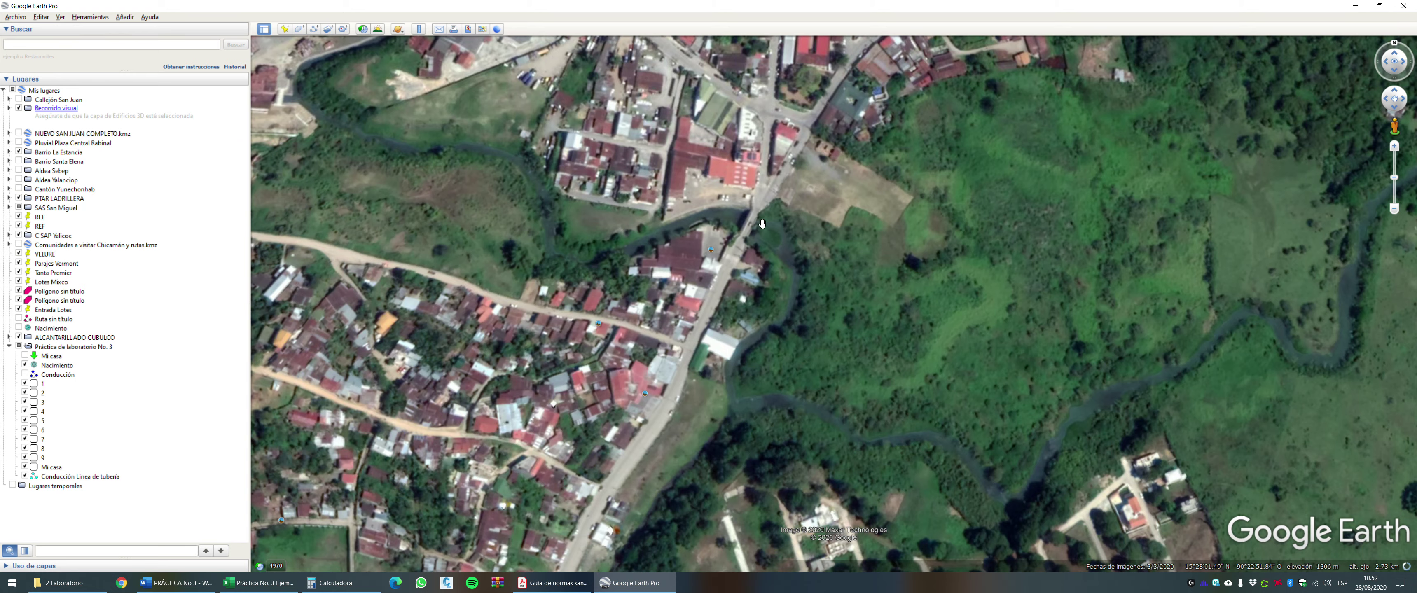
{"action": "scroll", "coordinate": [749, 223], "scroll_direction": "down", "scroll_amount": 2}
{"action": "left_click_drag", "start_coordinate": [749, 224], "coordinate": [833, 265]}
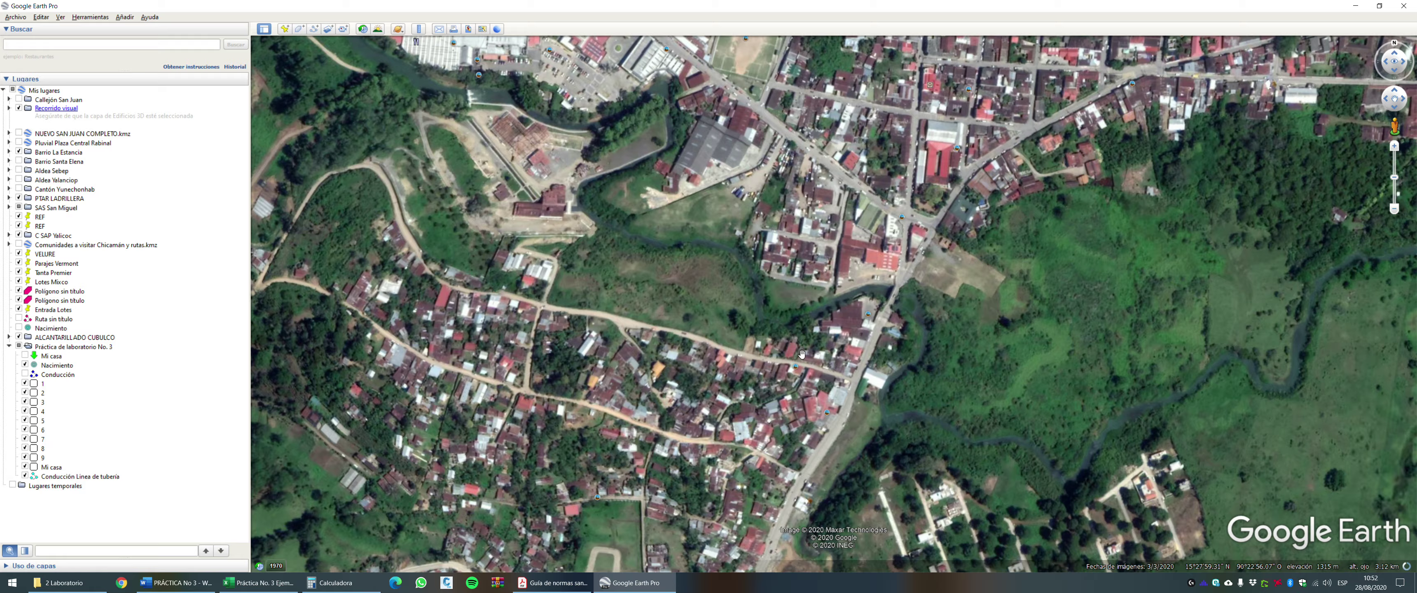
{"action": "left_click_drag", "start_coordinate": [802, 354], "coordinate": [733, 161]}
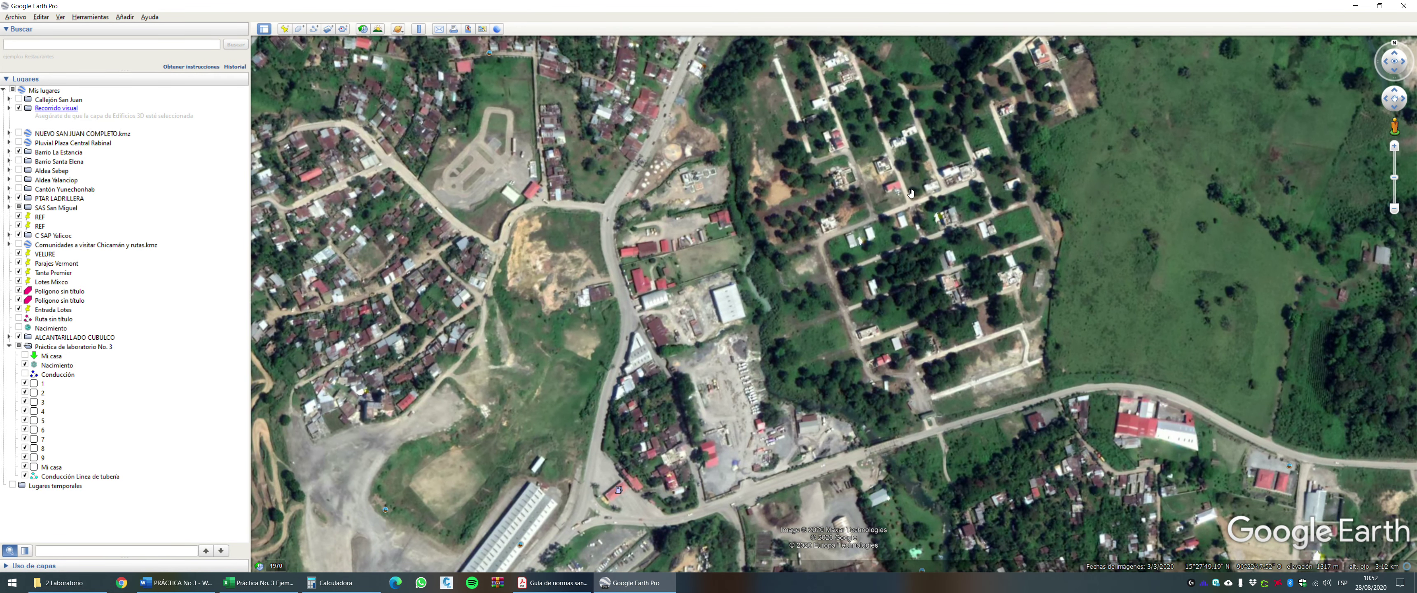
{"action": "left_click_drag", "start_coordinate": [906, 198], "coordinate": [905, 267]}
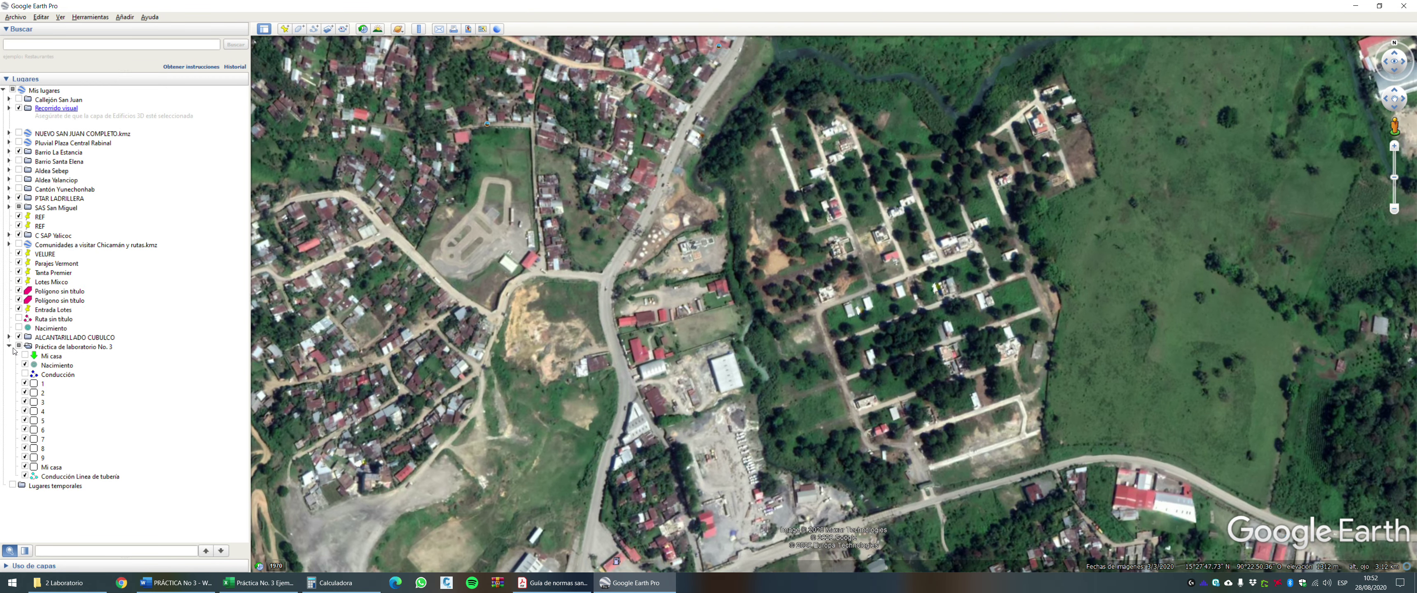
Collapse the Práctica de laboratorio No. 3 folder and frame the Villa Los Robles area and its access road.
{"action": "left_click", "coordinate": [8, 347]}
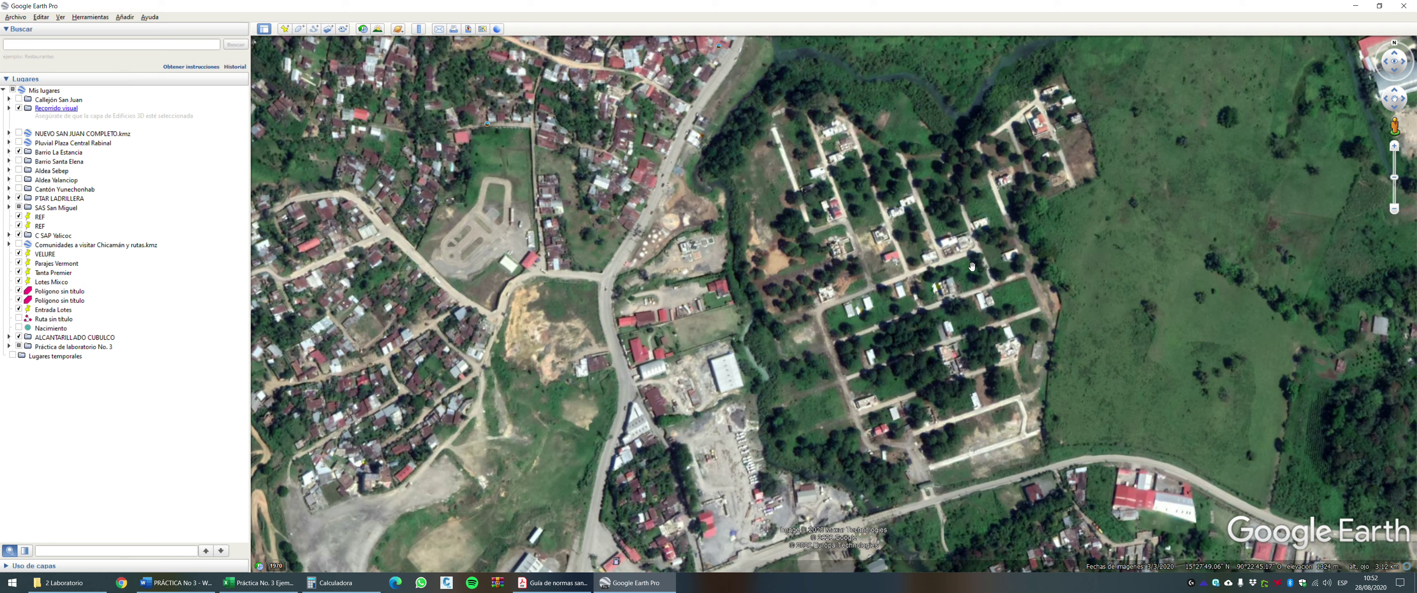
{"action": "left_click_drag", "start_coordinate": [942, 265], "coordinate": [948, 256]}
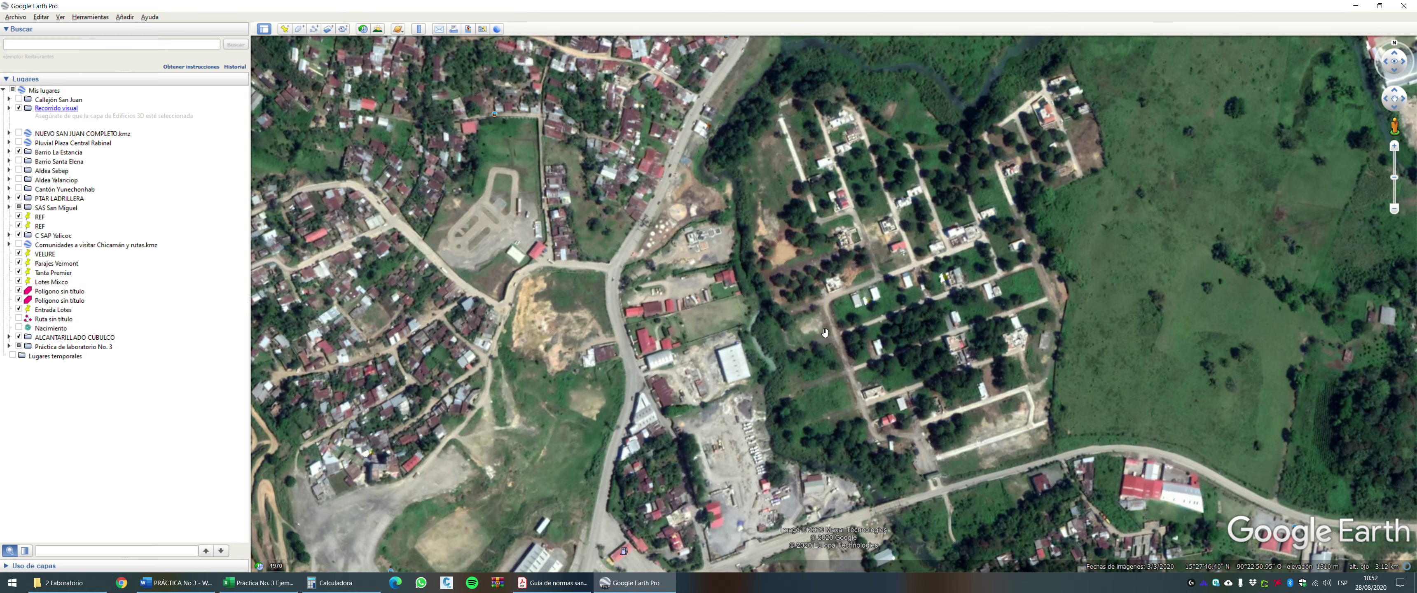
{"action": "left_click_drag", "start_coordinate": [862, 450], "coordinate": [923, 215]}
{"action": "left_click_drag", "start_coordinate": [887, 140], "coordinate": [911, 324]}
{"action": "scroll", "coordinate": [910, 325], "scroll_direction": "down", "scroll_amount": 4}
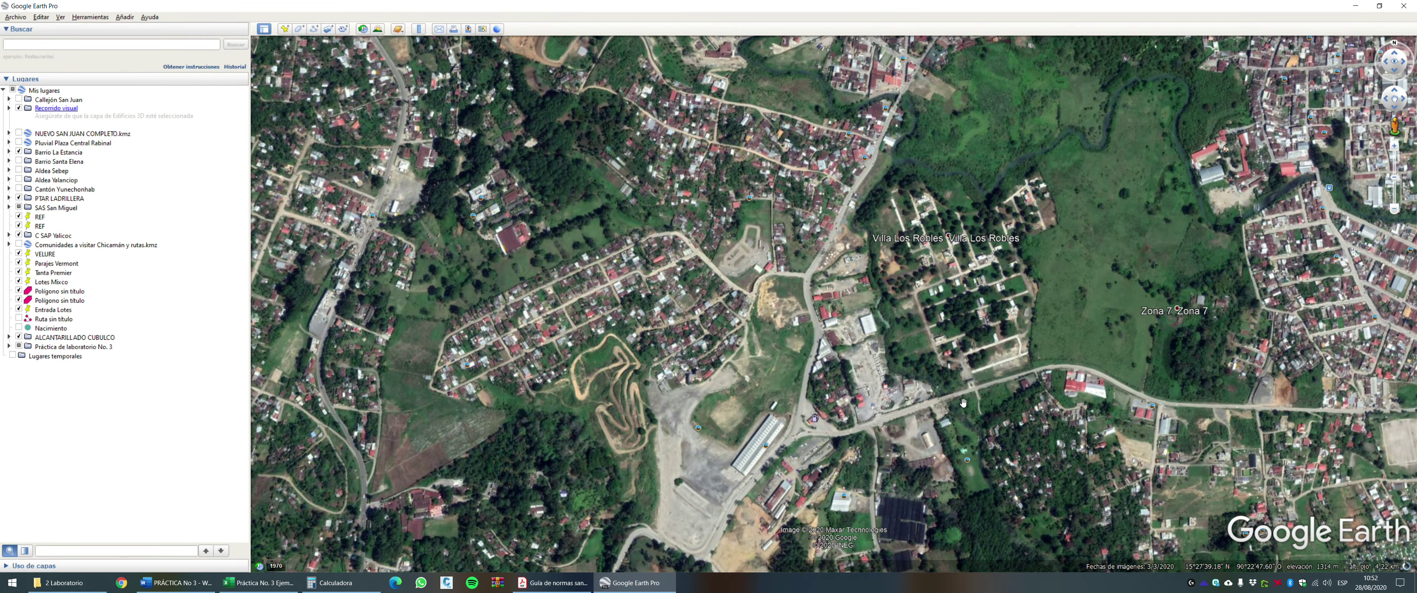
{"action": "scroll", "coordinate": [963, 403], "scroll_direction": "up", "scroll_amount": 3}
{"action": "left_click_drag", "start_coordinate": [907, 399], "coordinate": [912, 401]}
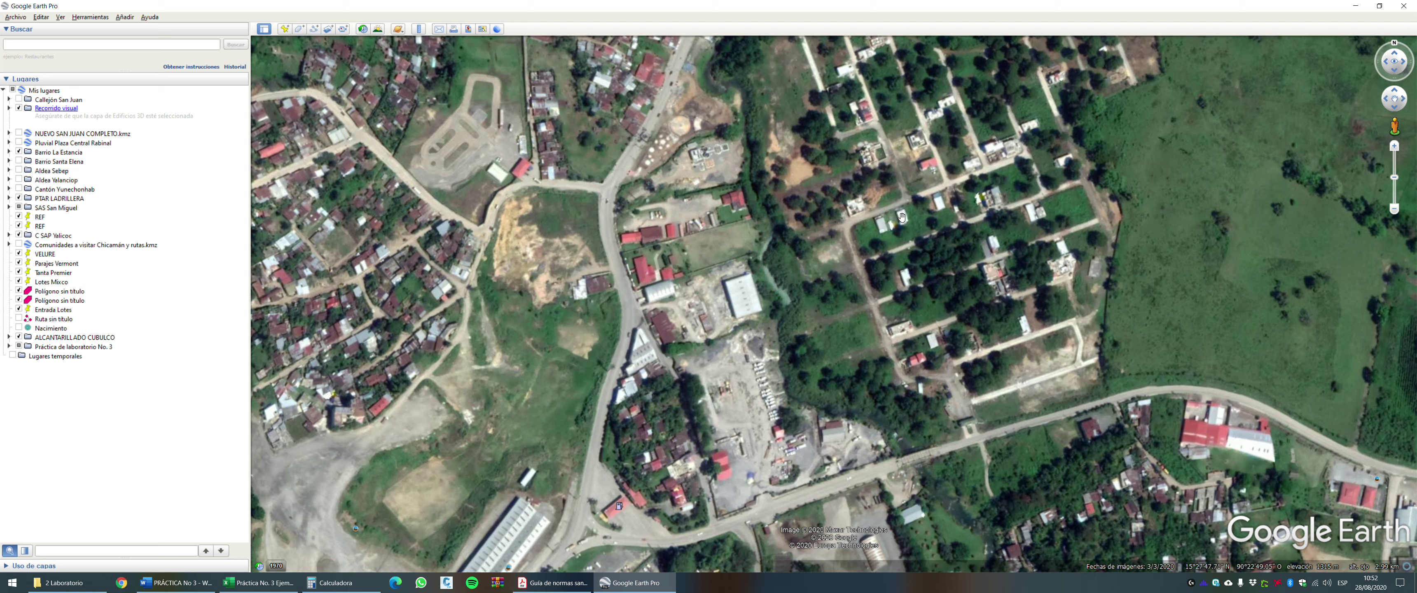
Start a new placemark in the Villa Los Robles area and discard it.
{"action": "left_click", "coordinate": [285, 28]}
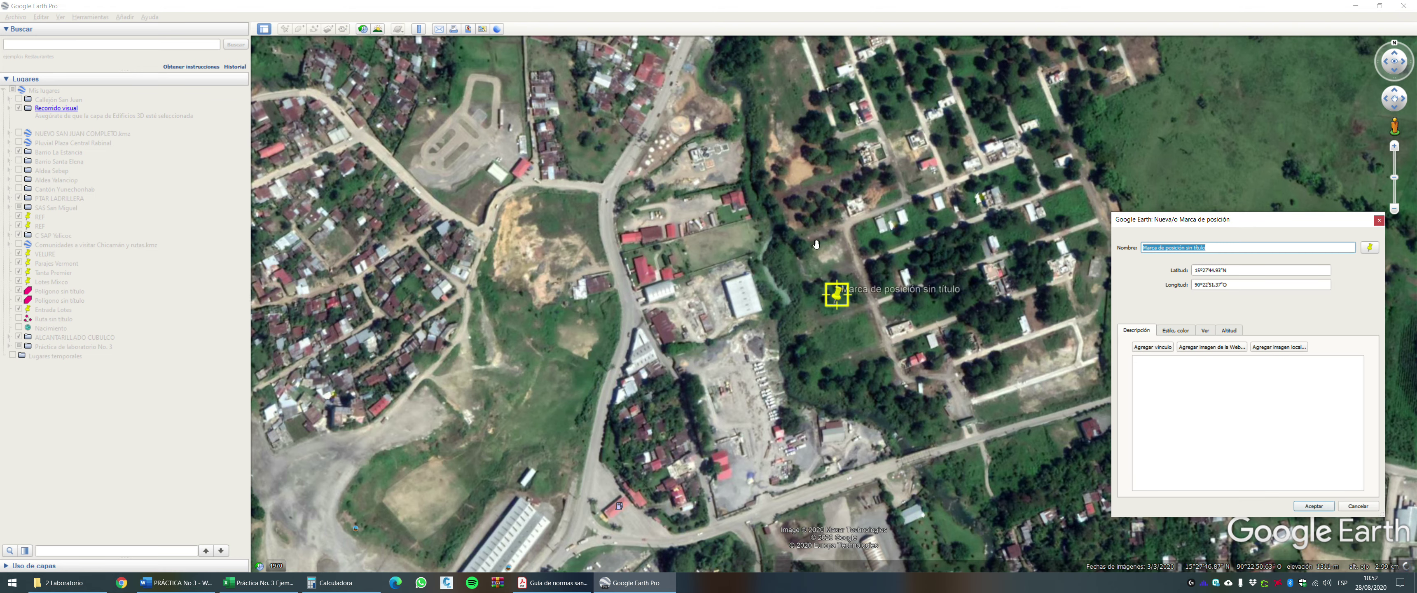
{"action": "left_click", "coordinate": [1379, 220]}
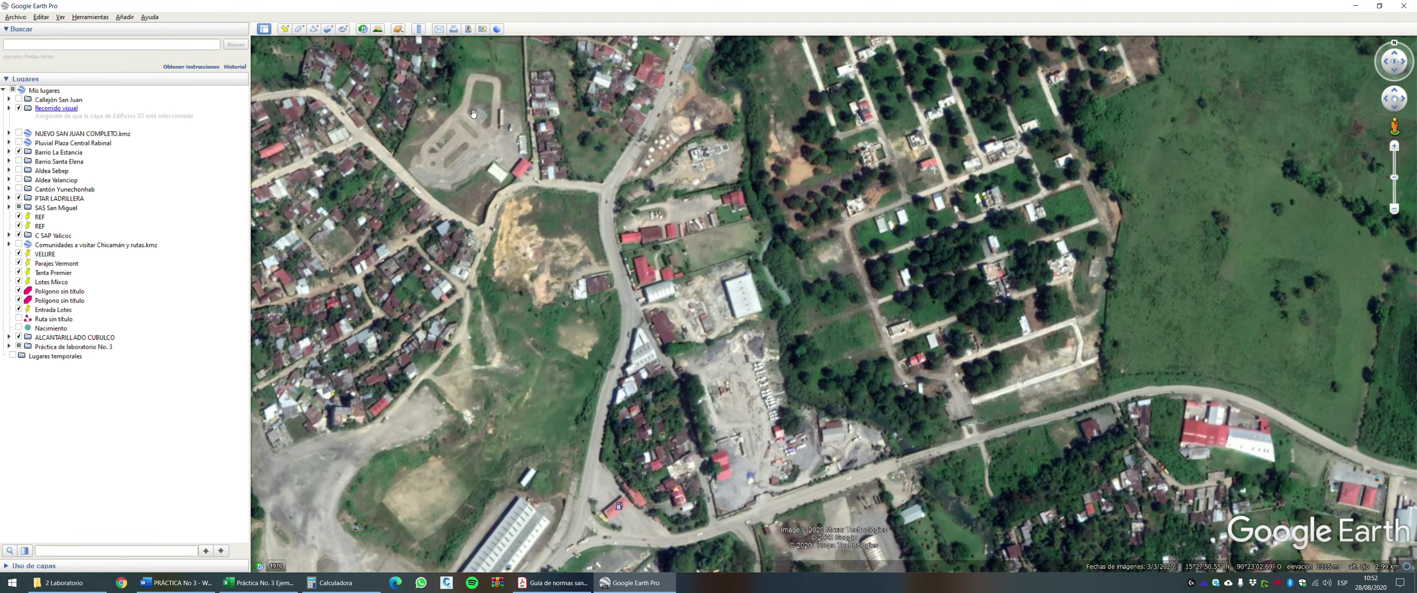
Place a new placemark beside a house in Villa Los Robles and give it the light-blue blank paddle icon.
{"action": "left_click", "coordinate": [283, 30]}
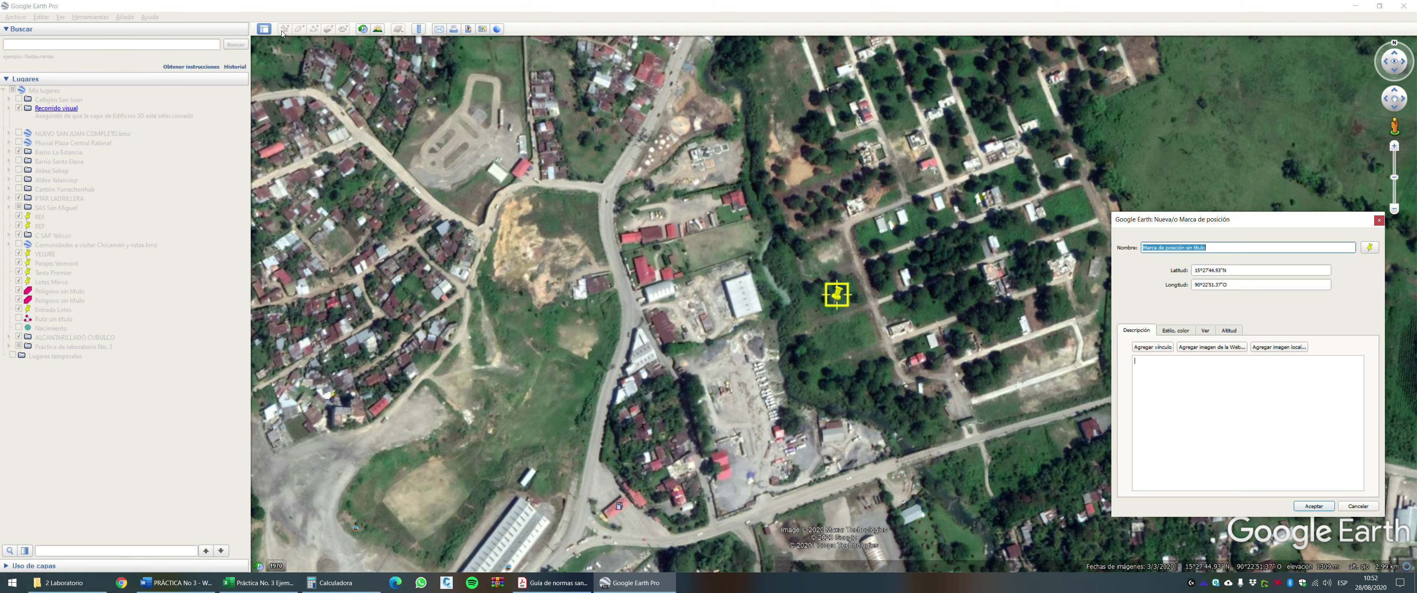
{"action": "left_click_drag", "start_coordinate": [833, 294], "coordinate": [789, 276]}
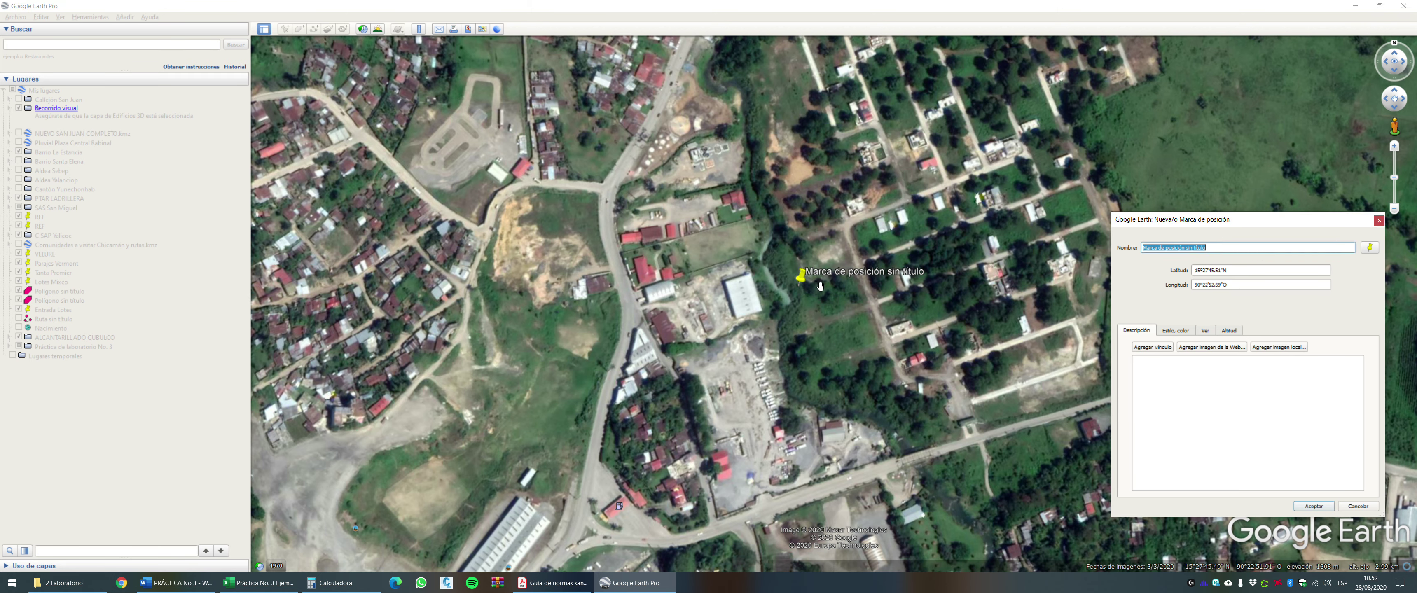
{"action": "left_click_drag", "start_coordinate": [800, 277], "coordinate": [902, 223]}
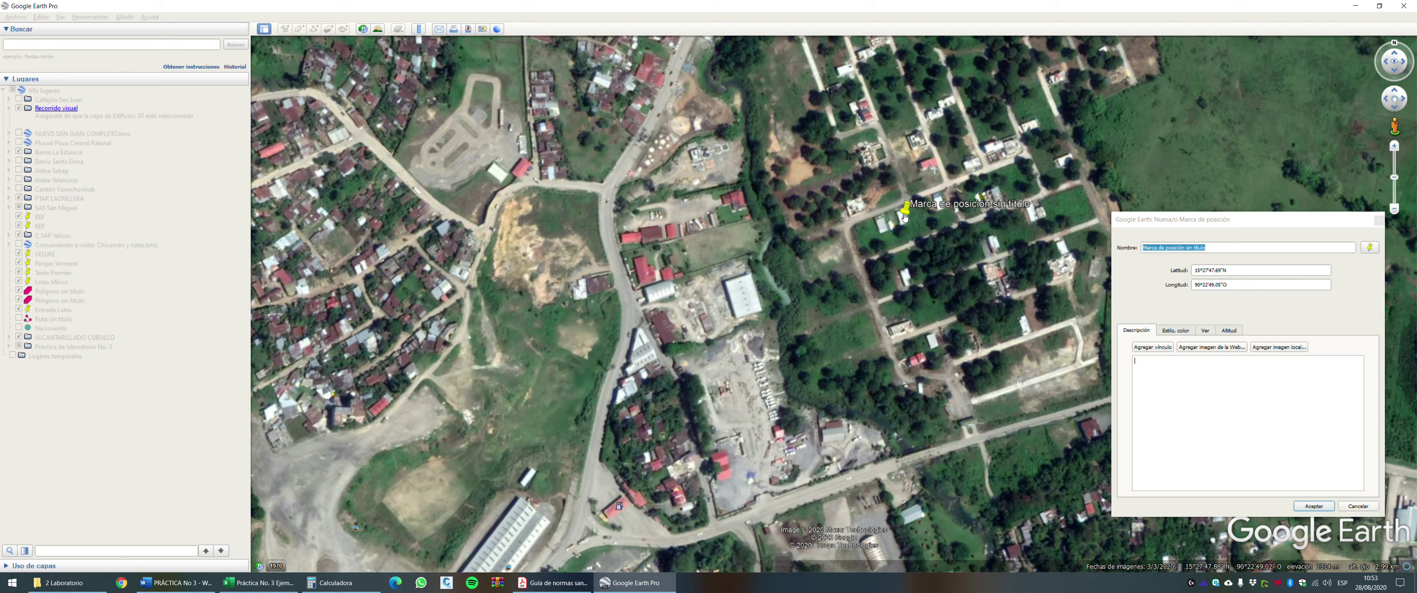
{"action": "left_click", "coordinate": [1370, 248]}
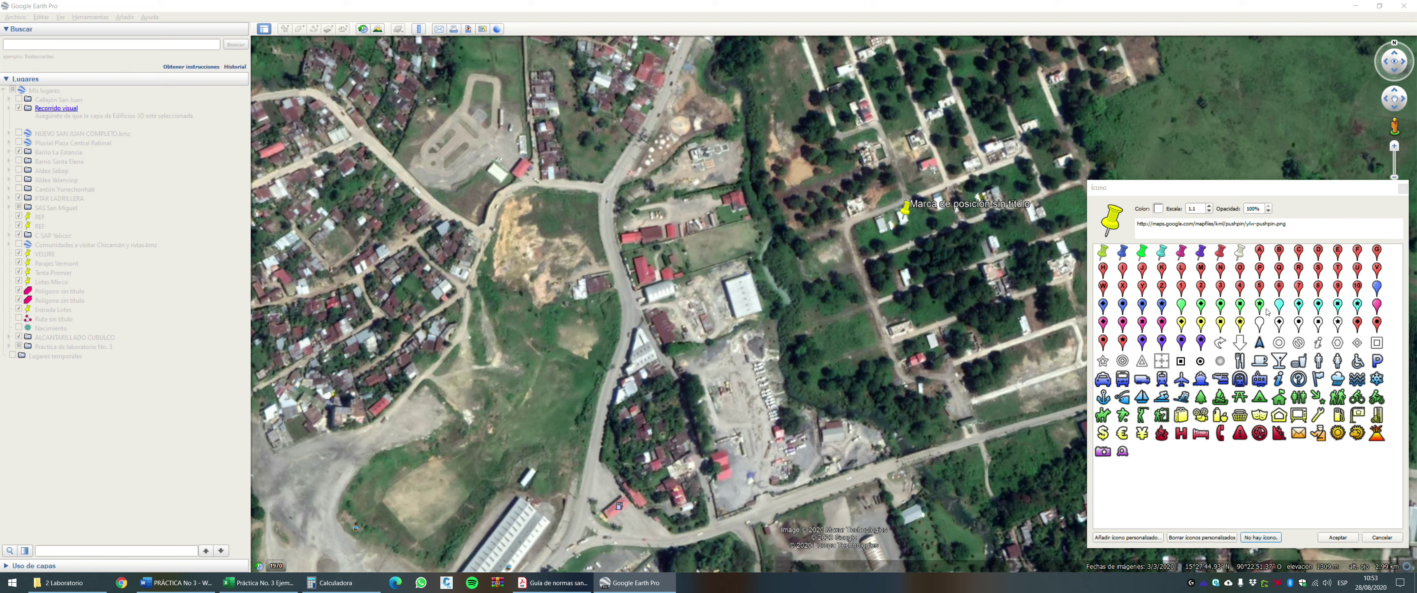
{"action": "left_click", "coordinate": [1278, 305]}
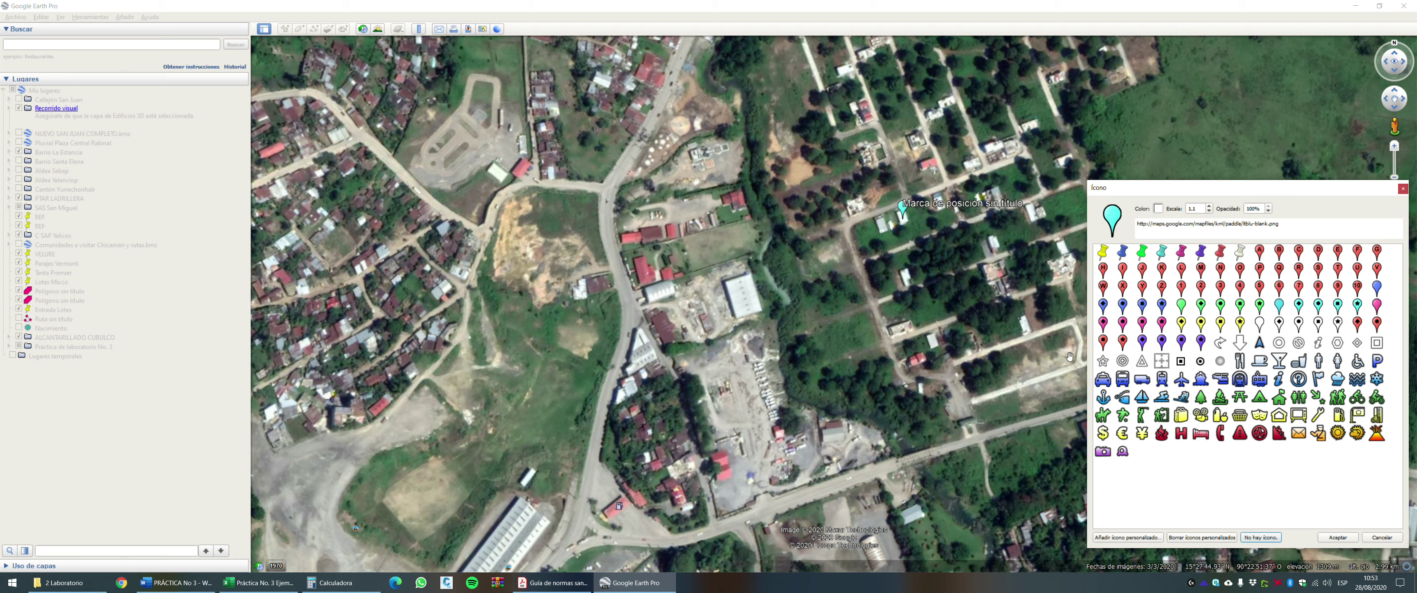
{"action": "left_click", "coordinate": [1332, 538]}
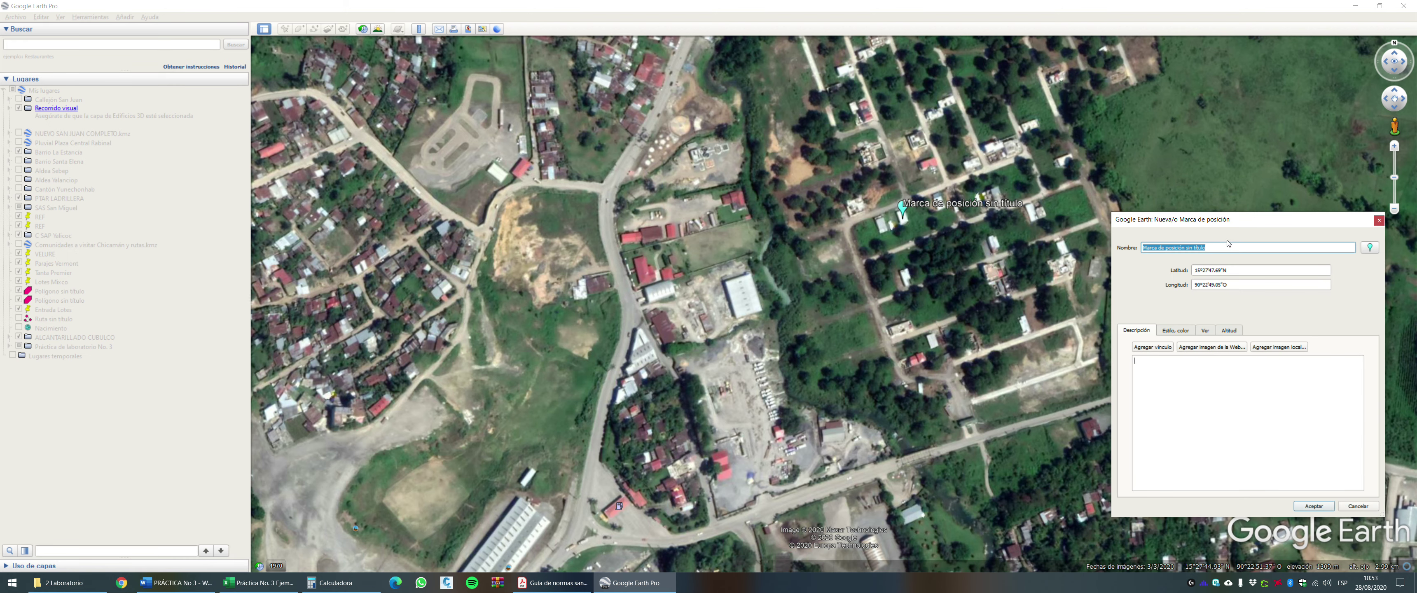
Name the new placemark "Mi casa" and save it.
{"action": "left_click", "coordinate": [1213, 246]}
{"action": "key", "text": "ctrl+a"}
{"action": "type", "text": "Mi "}
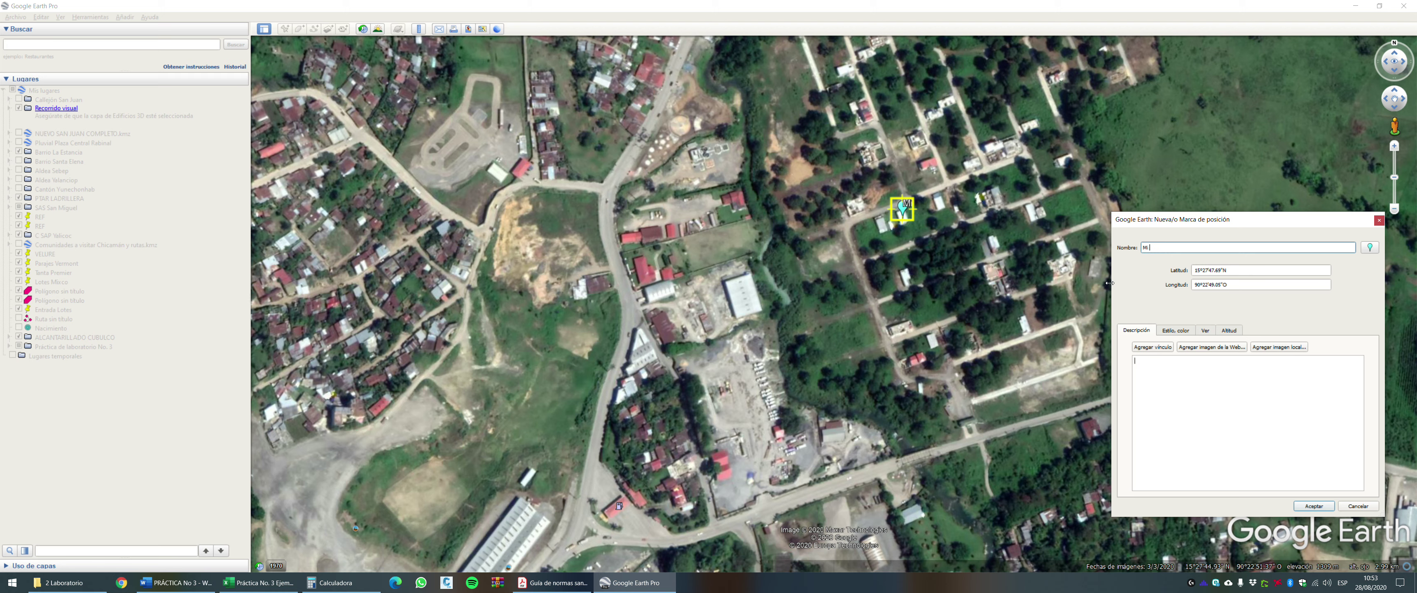
{"action": "type", "text": "casa"}
{"action": "left_click", "coordinate": [1302, 509]}
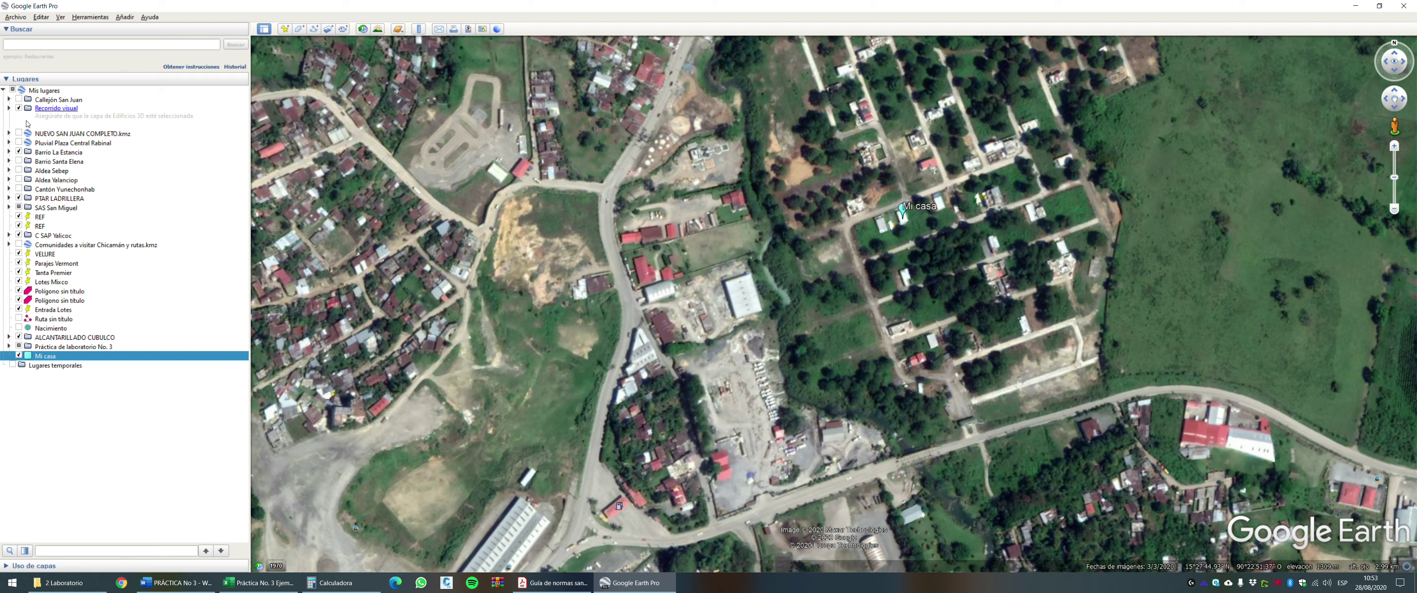
Create a folder named "PRÁCTICA No. 3" under Mis lugares.
{"action": "left_click", "coordinate": [43, 92]}
{"action": "right_click", "coordinate": [50, 92]}
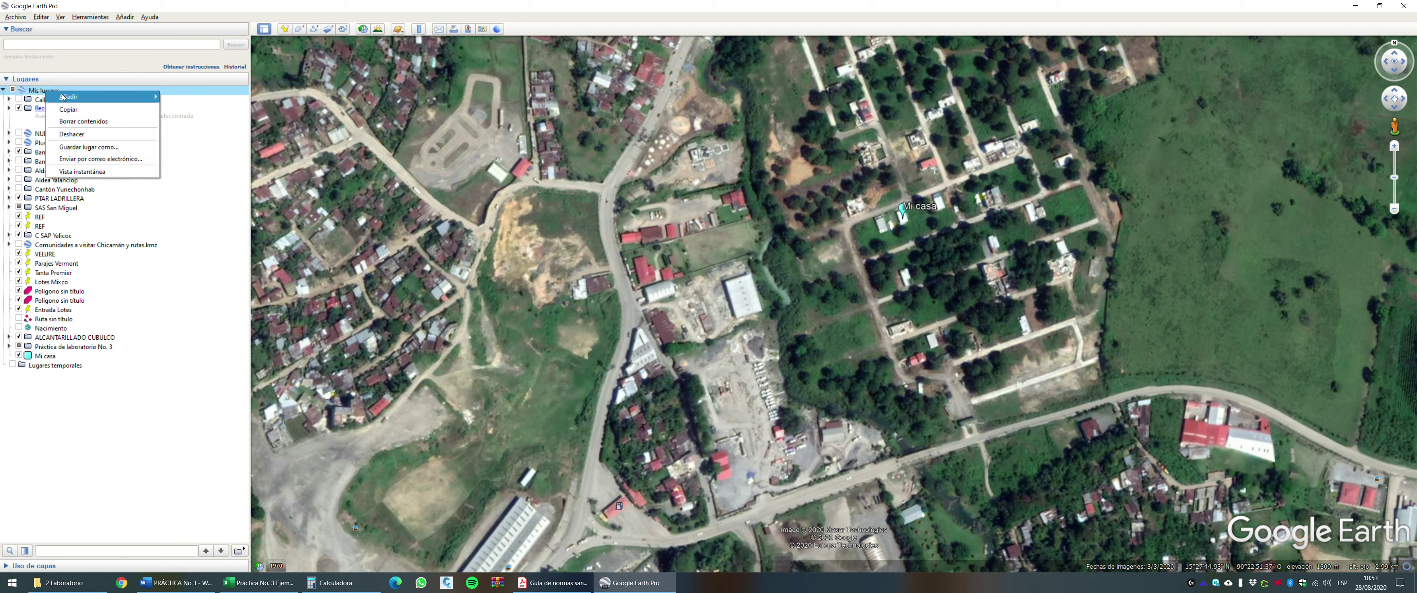
{"action": "mouse_move", "coordinate": [138, 97]}
{"action": "left_click", "coordinate": [191, 100]}
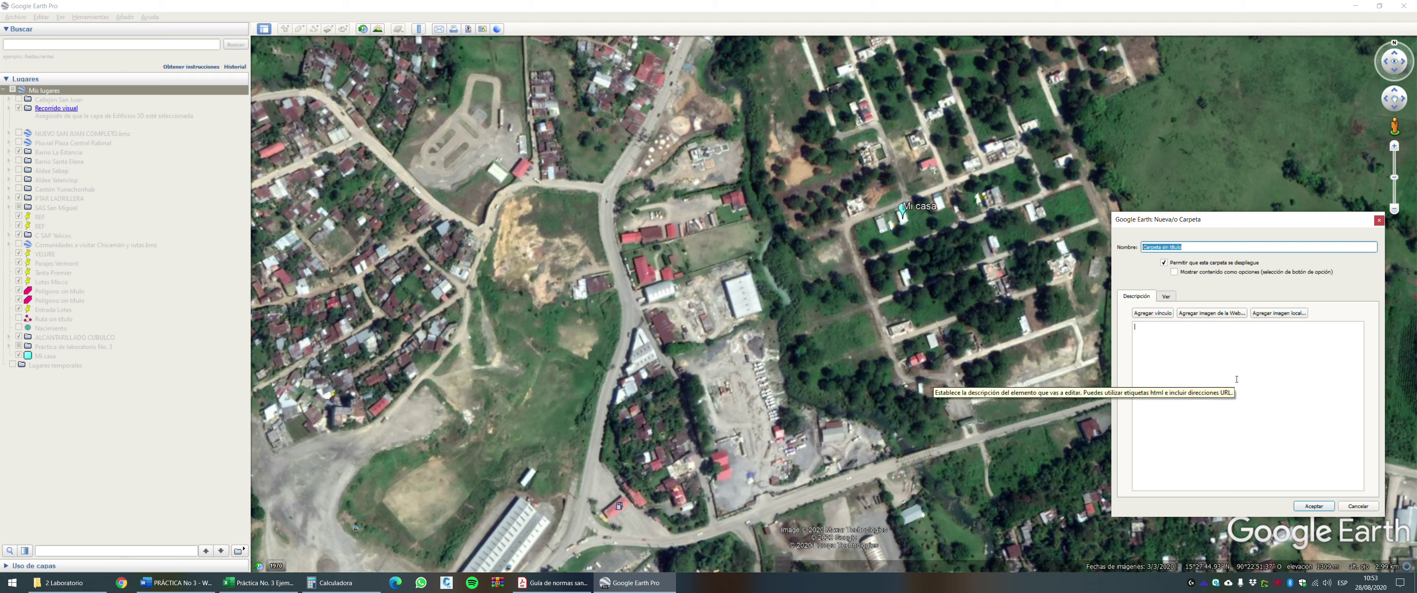
{"action": "type", "text": "P"}
{"action": "type", "text": "RÁCTIVCA"}
{"action": "type", "text": "CA"}
{"action": "type", "text": " nO"}
{"action": "key", "text": "BackSpace"}
{"action": "key", "text": "BackSpace"}
{"action": "type", "text": "No. 3"}
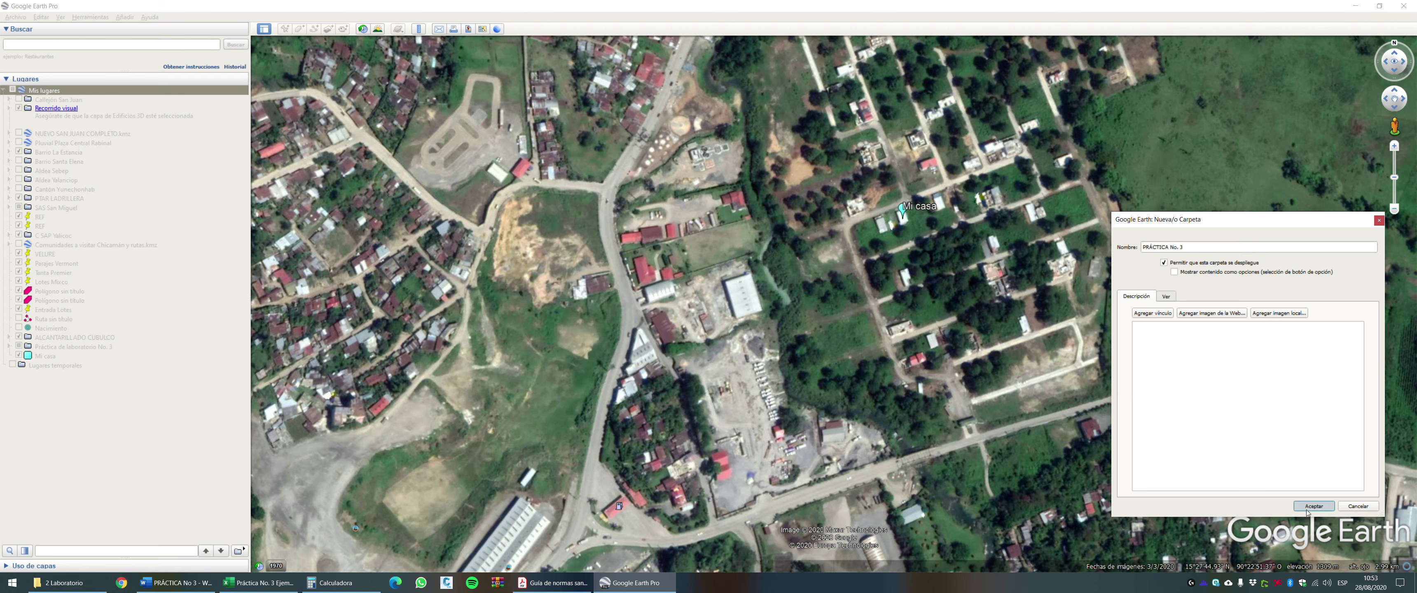
{"action": "left_click", "coordinate": [1312, 505]}
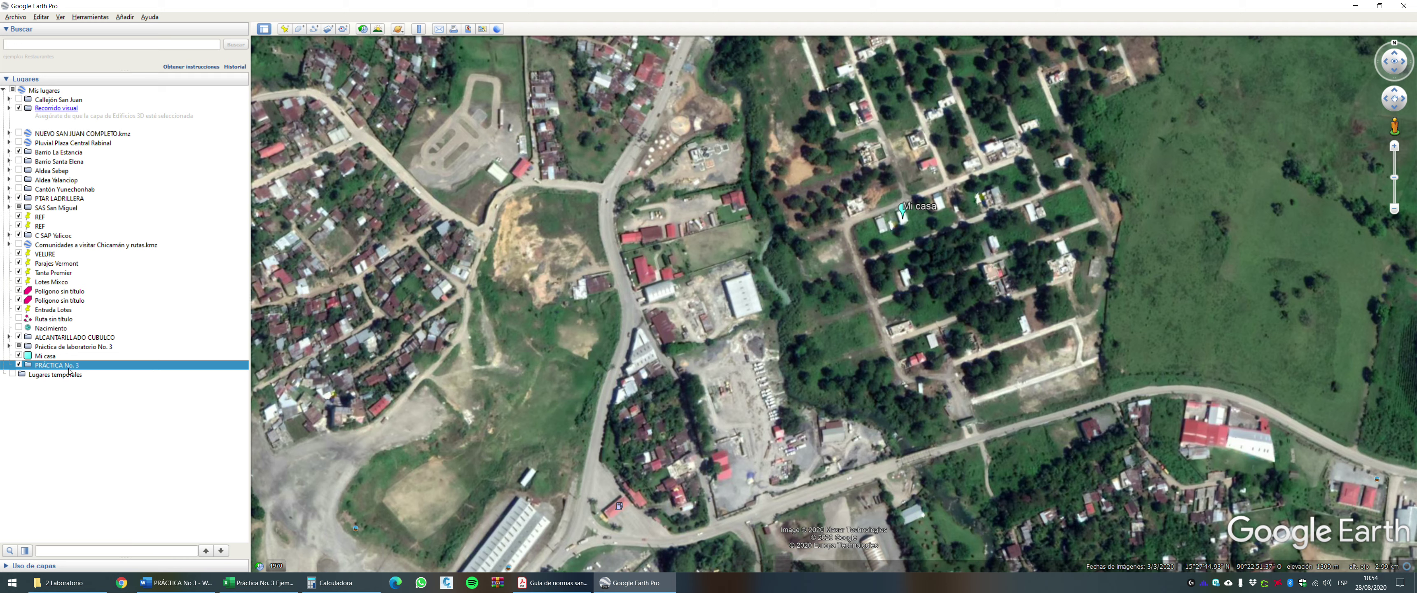
Move the Mi casa placemark into the PRÁCTICA No. 3 folder.
{"action": "left_click", "coordinate": [44, 390]}
{"action": "left_click_drag", "start_coordinate": [46, 358], "coordinate": [41, 362]}
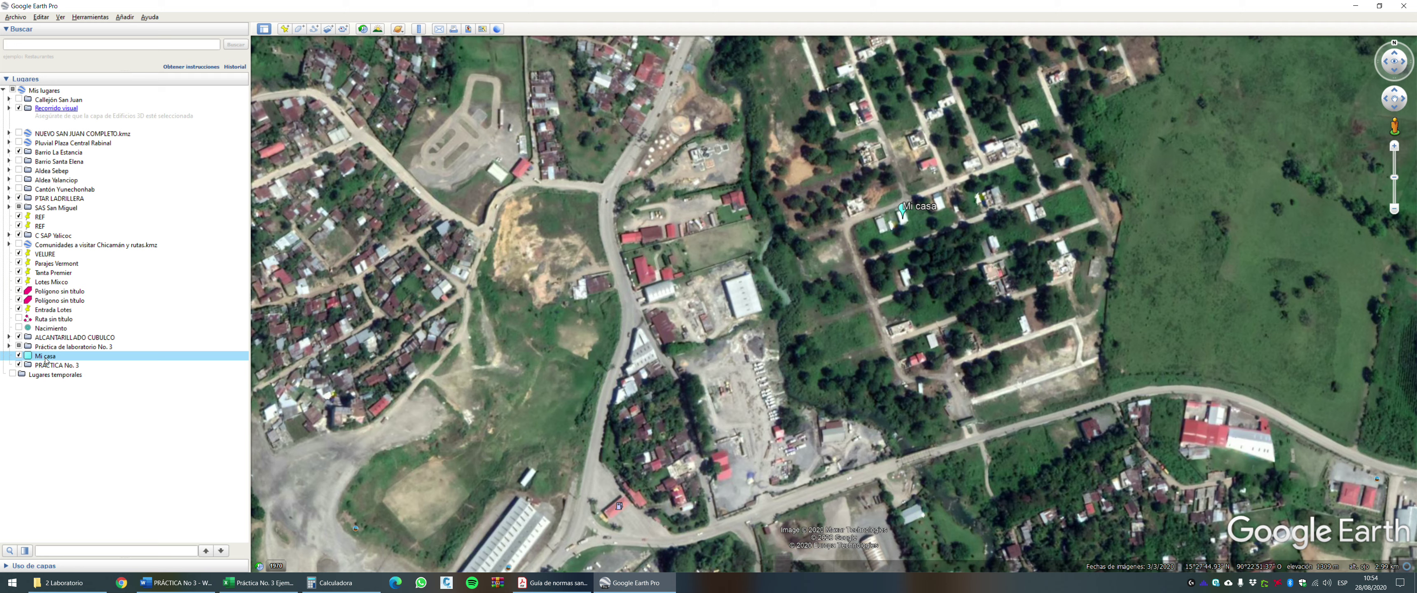
{"action": "left_click_drag", "start_coordinate": [45, 361], "coordinate": [71, 379]}
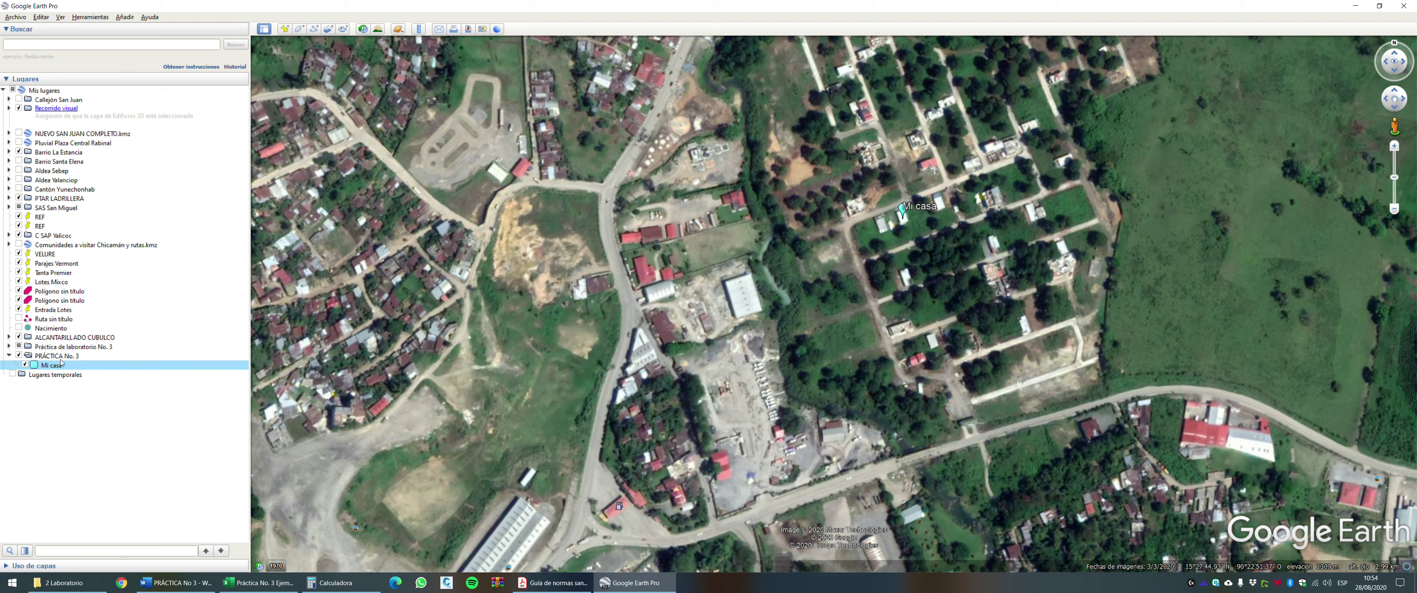
{"action": "left_click", "coordinate": [69, 397]}
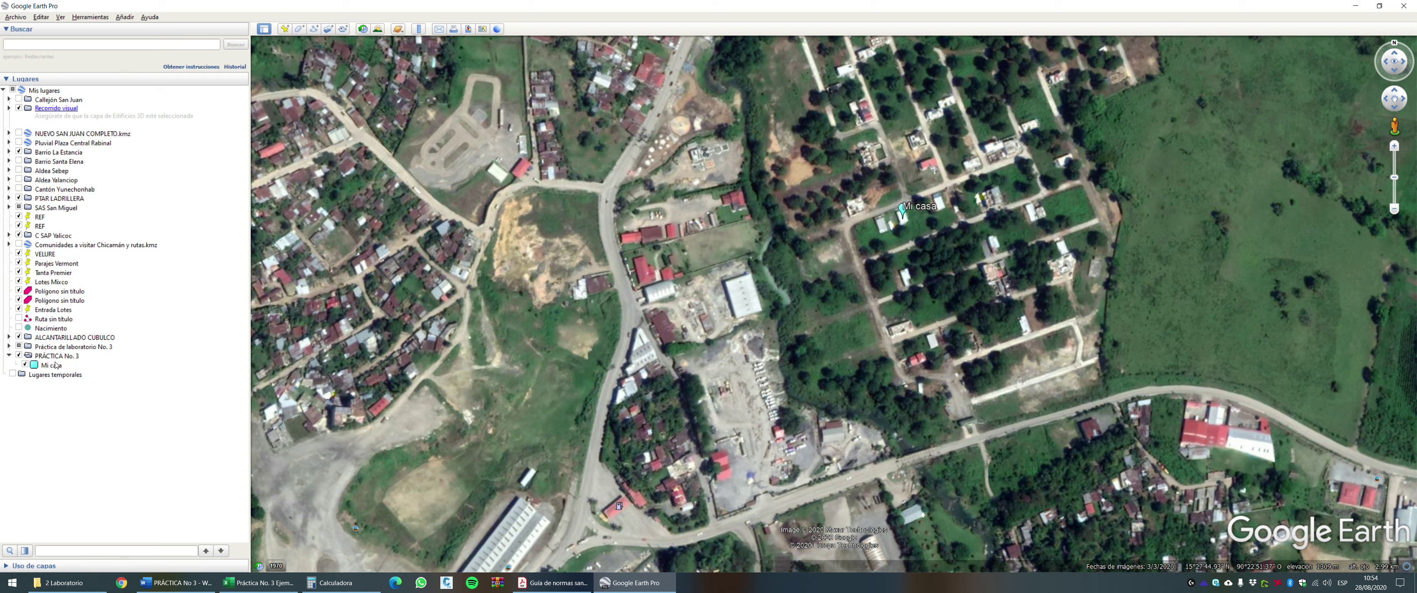
{"action": "left_click", "coordinate": [19, 355]}
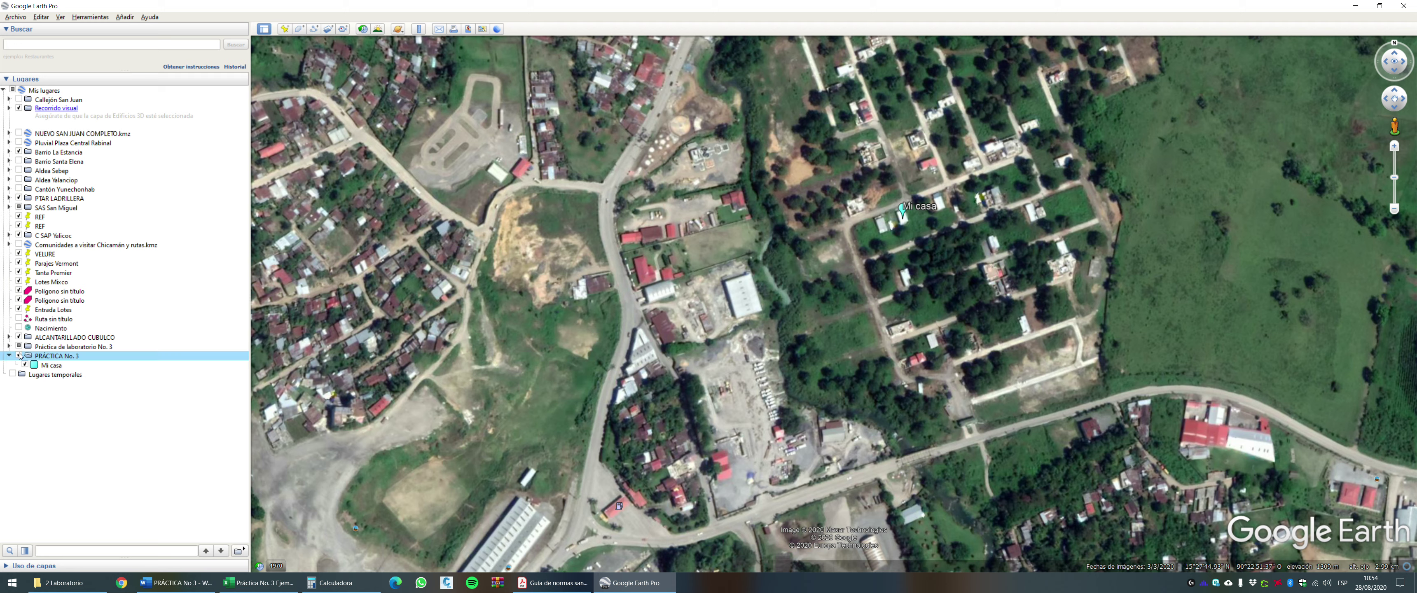
{"action": "left_click", "coordinate": [60, 366]}
{"action": "left_click", "coordinate": [110, 404]}
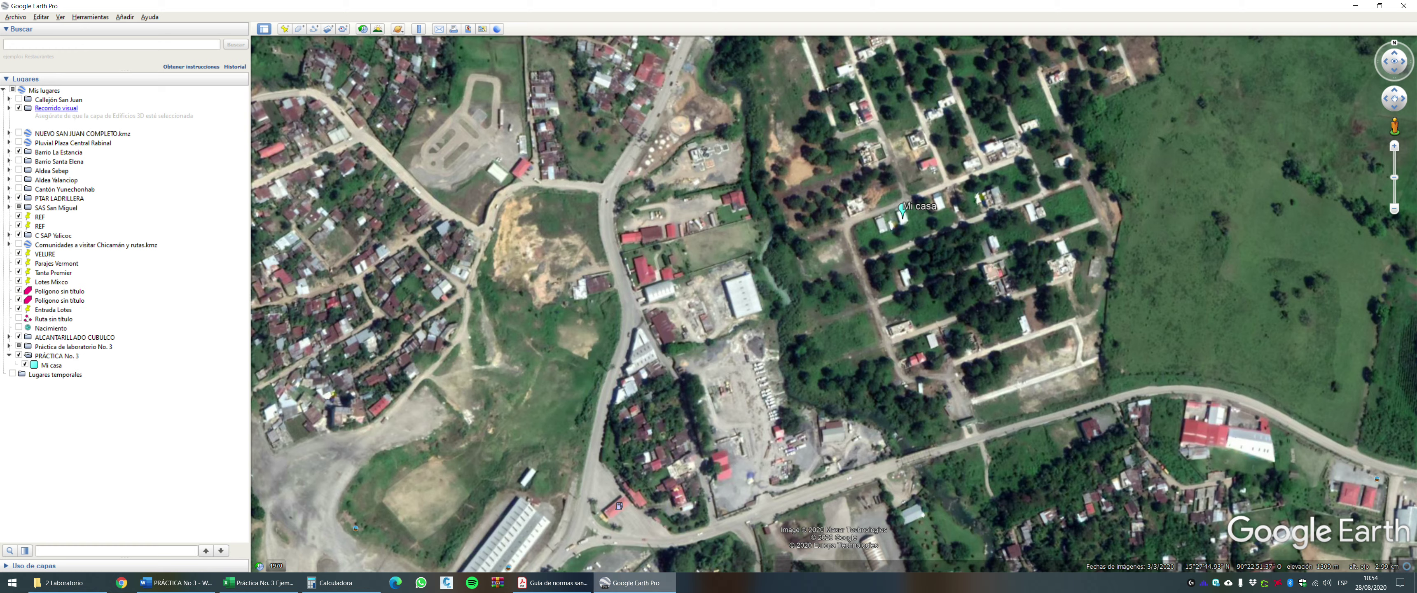
Check instruction 3 of the practice document in Word and return to Google Earth Pro.
{"action": "left_click", "coordinate": [175, 583]}
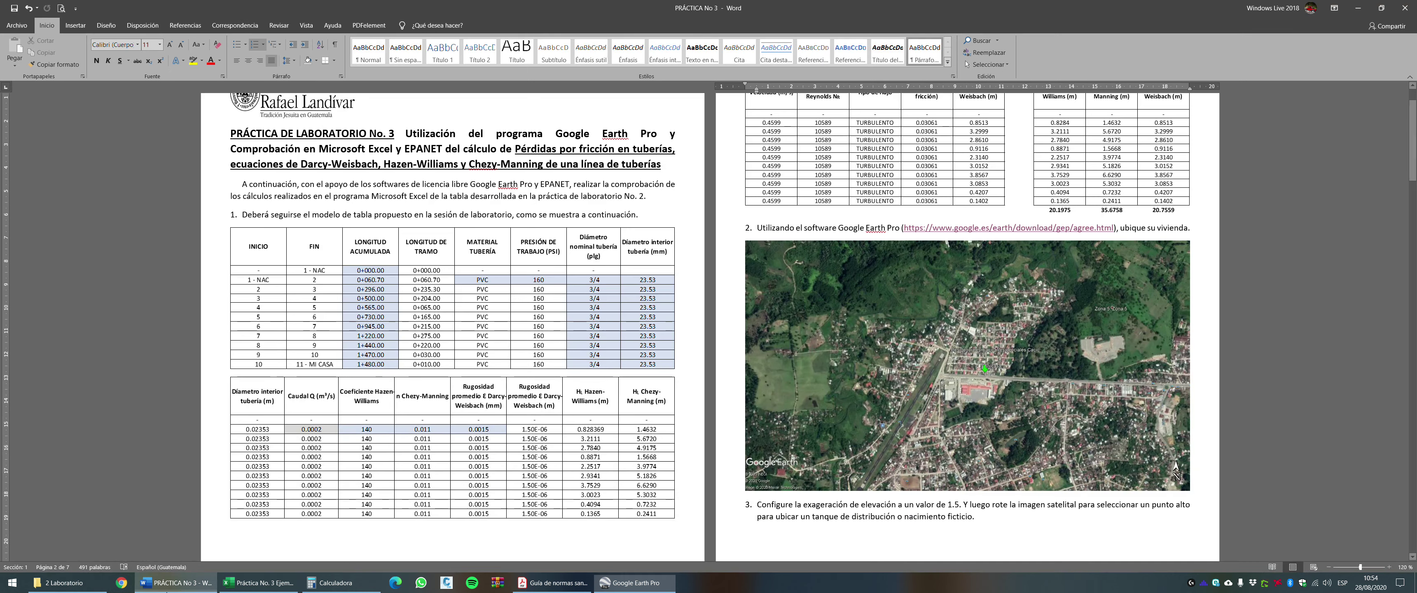
{"action": "scroll", "coordinate": [772, 338], "scroll_direction": "down", "scroll_amount": 3}
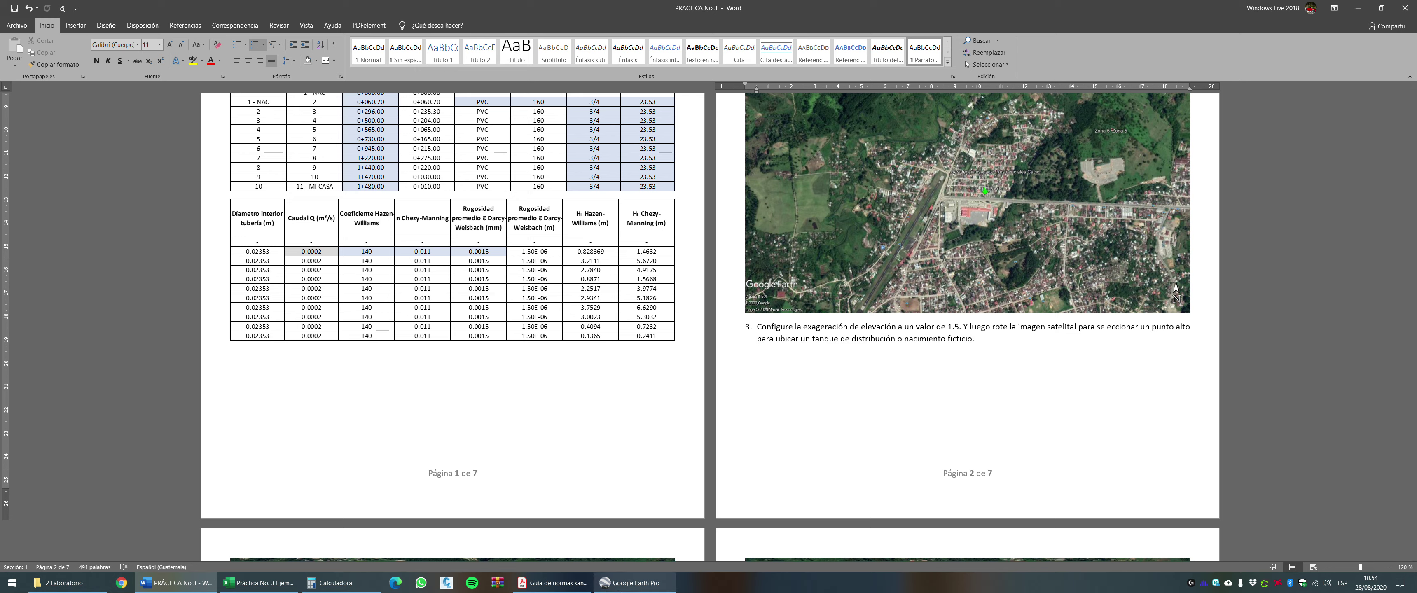
{"action": "left_click", "coordinate": [633, 583]}
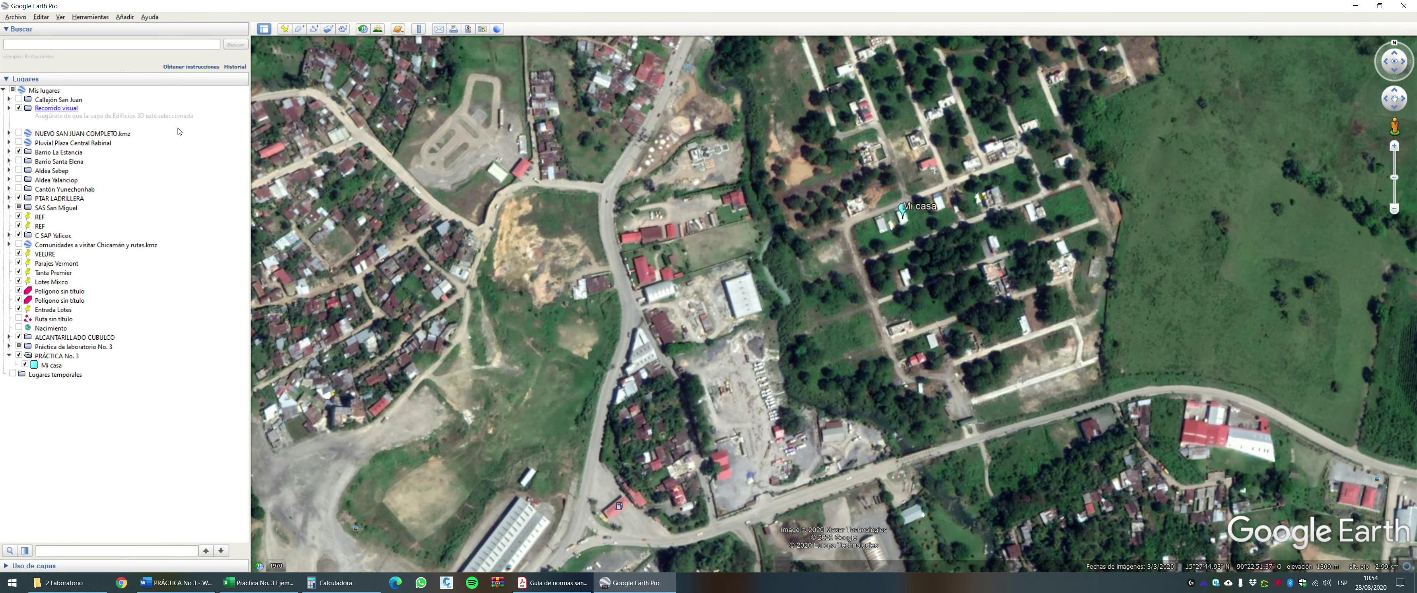
Apply a terrain elevation exaggeration of 1.5 in the program options.
{"action": "left_click", "coordinate": [94, 20]}
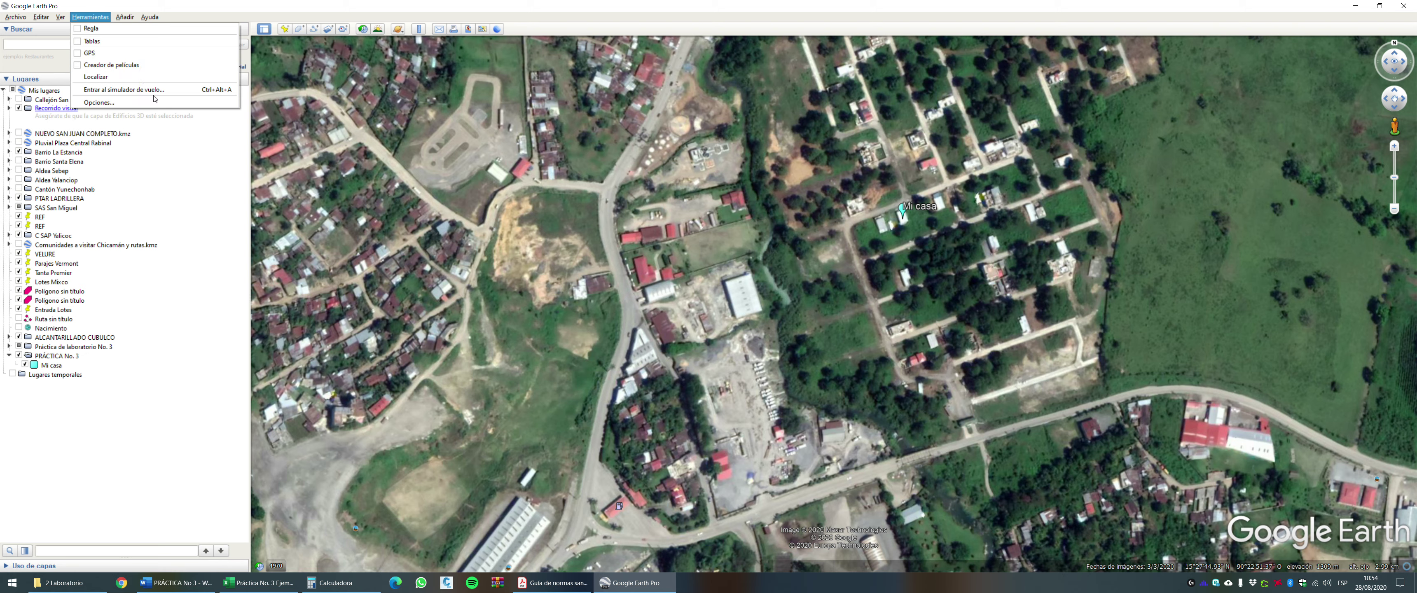
{"action": "left_click", "coordinate": [159, 107]}
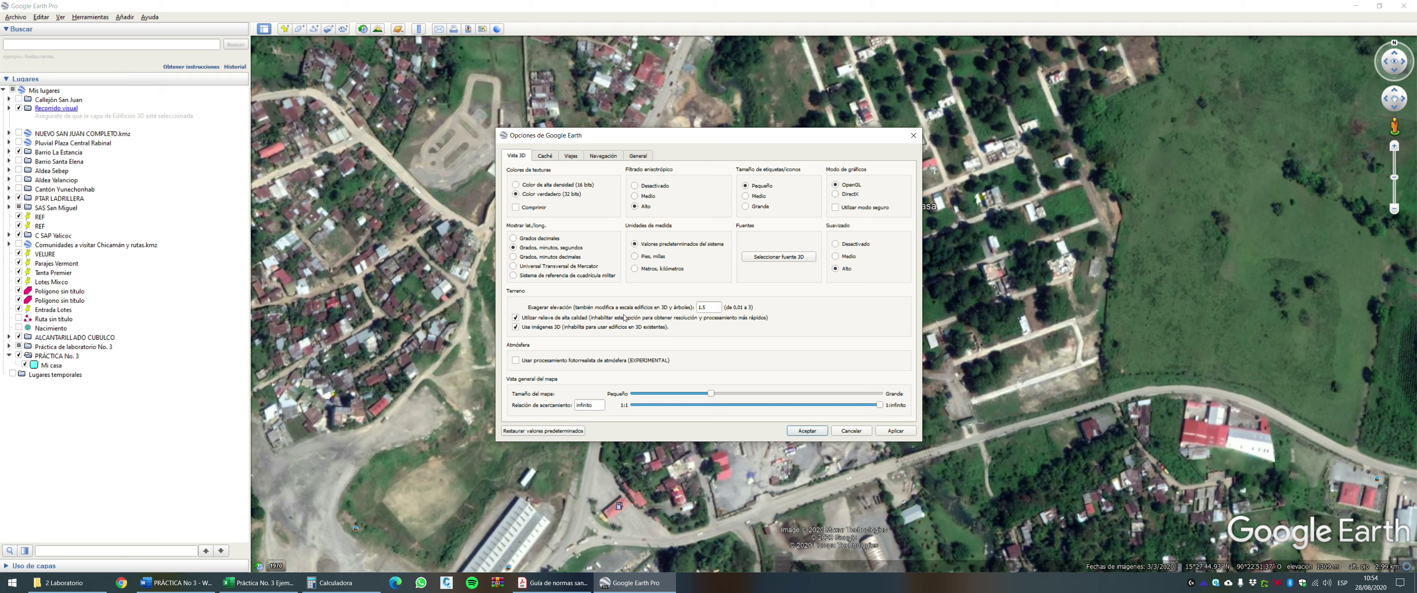
{"action": "double_click", "coordinate": [709, 310]}
{"action": "key", "text": "Right"}
{"action": "left_click", "coordinate": [902, 434]}
{"action": "left_click", "coordinate": [807, 433]}
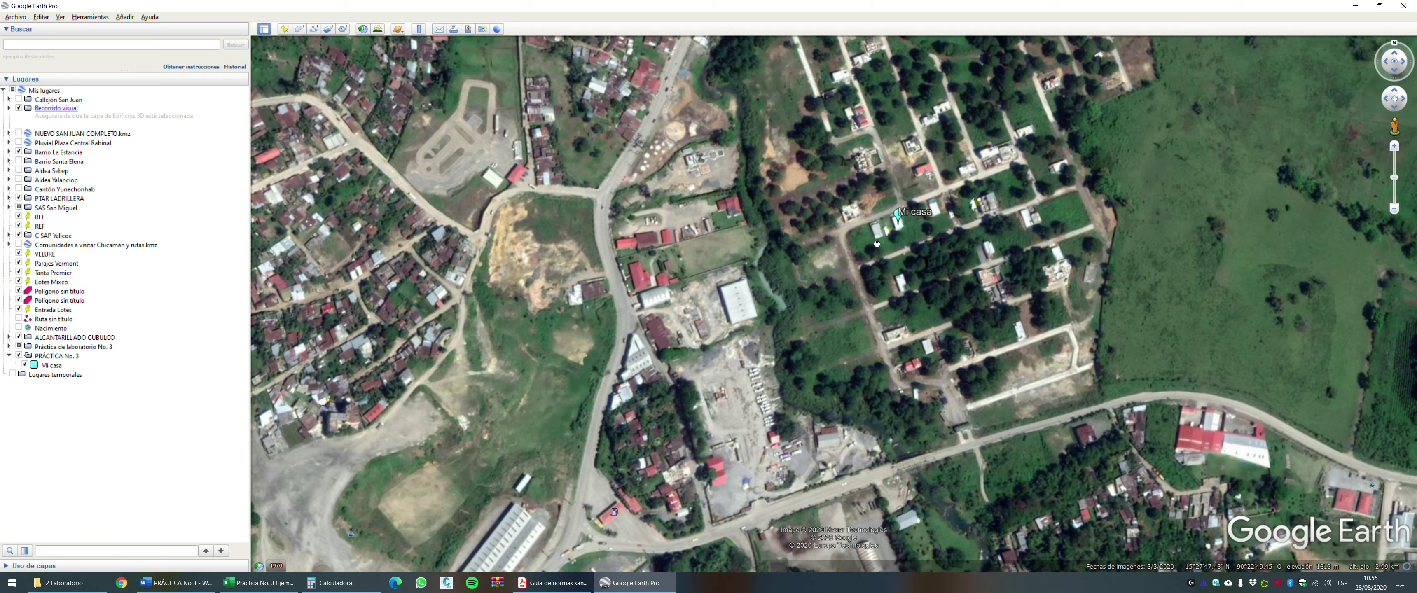
{"action": "left_click_drag", "start_coordinate": [877, 244], "coordinate": [957, 323]}
{"action": "scroll", "coordinate": [956, 323], "scroll_direction": "down", "scroll_amount": 3}
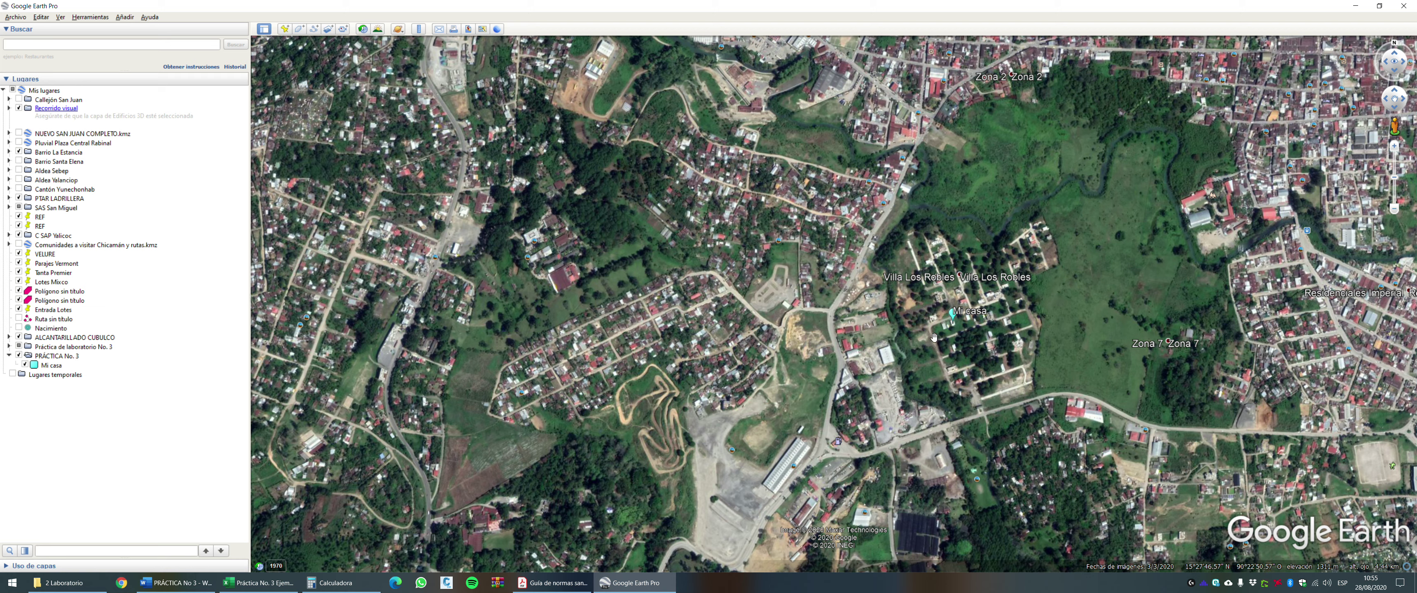
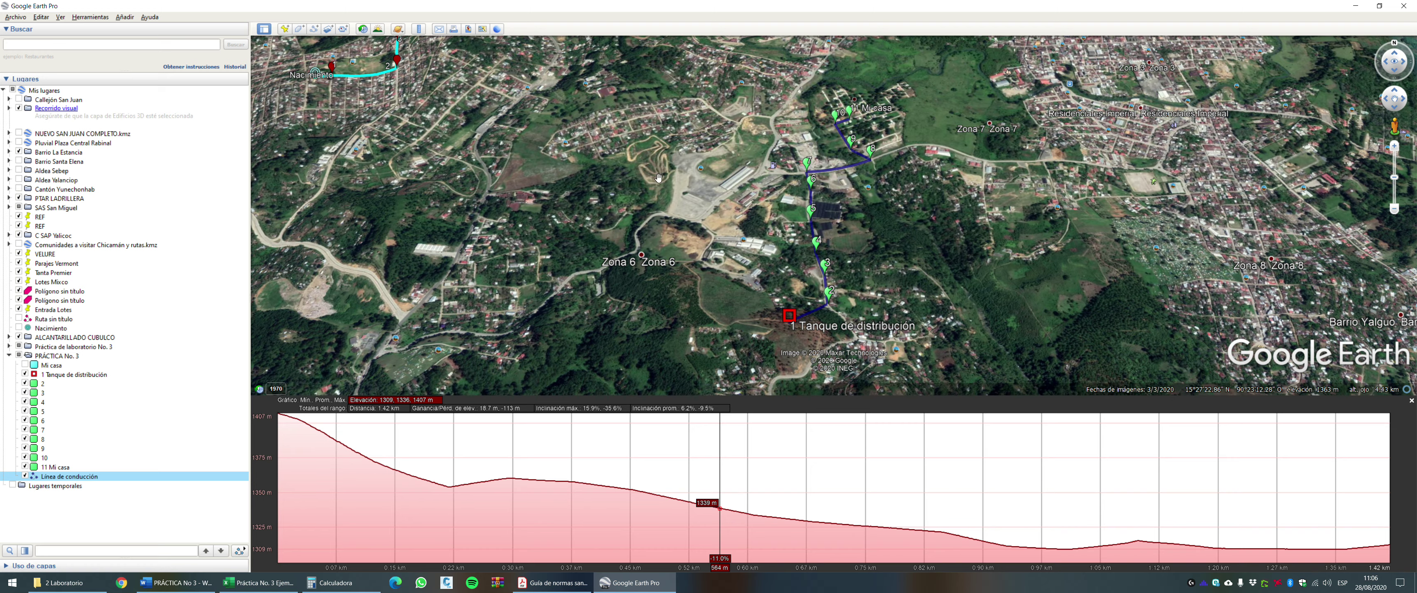
Read instruction 6 about point distances in the Word document and bring up the pipe length table in the Práctica No. 3 Excel workbook.
{"action": "left_click", "coordinate": [172, 582]}
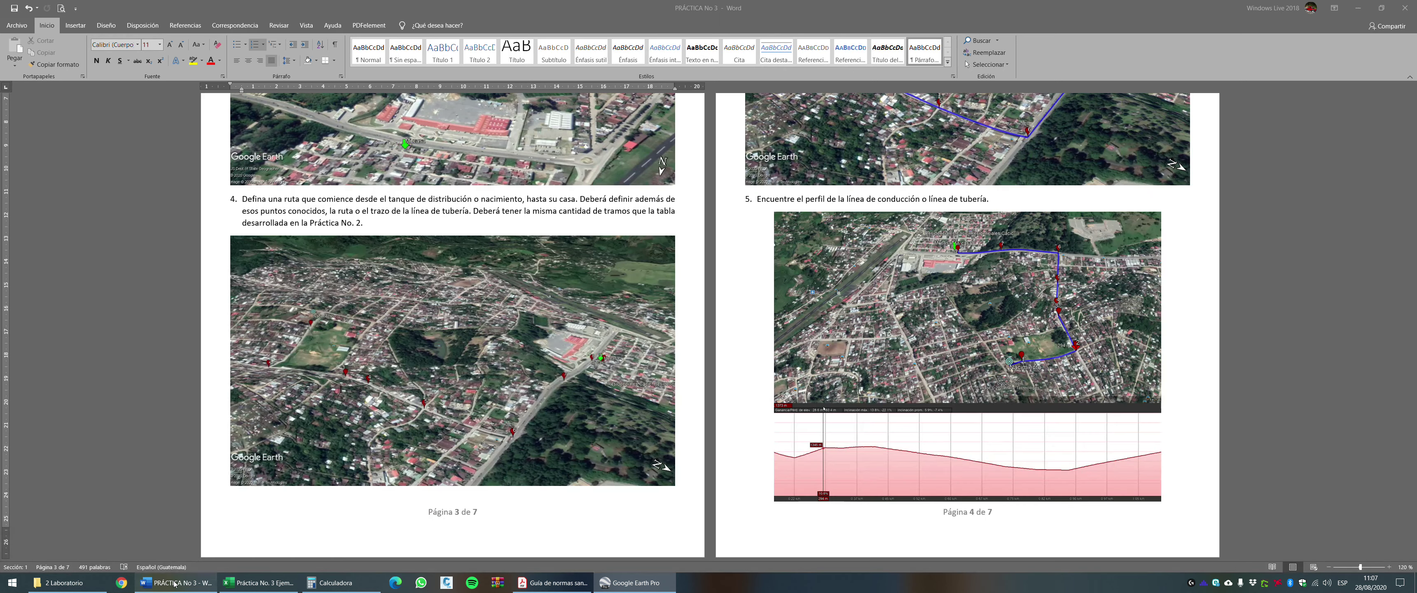
{"action": "scroll", "coordinate": [317, 251], "scroll_direction": "down", "scroll_amount": 6}
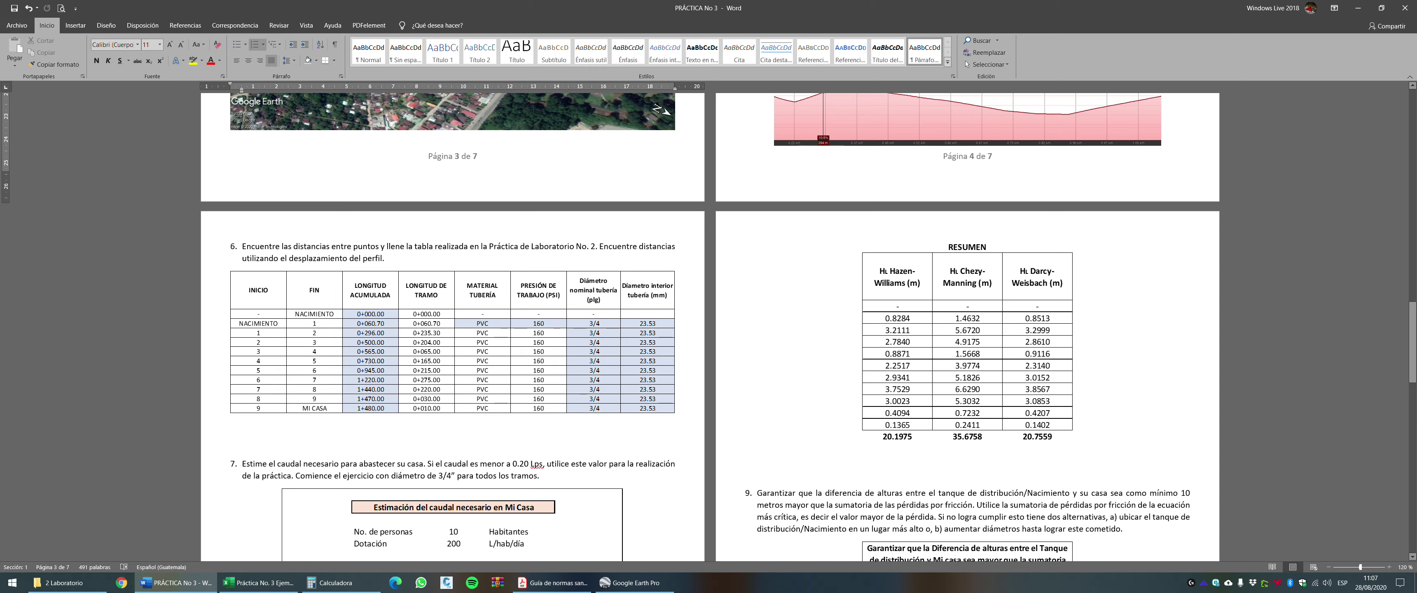
{"action": "left_click", "coordinate": [248, 587]}
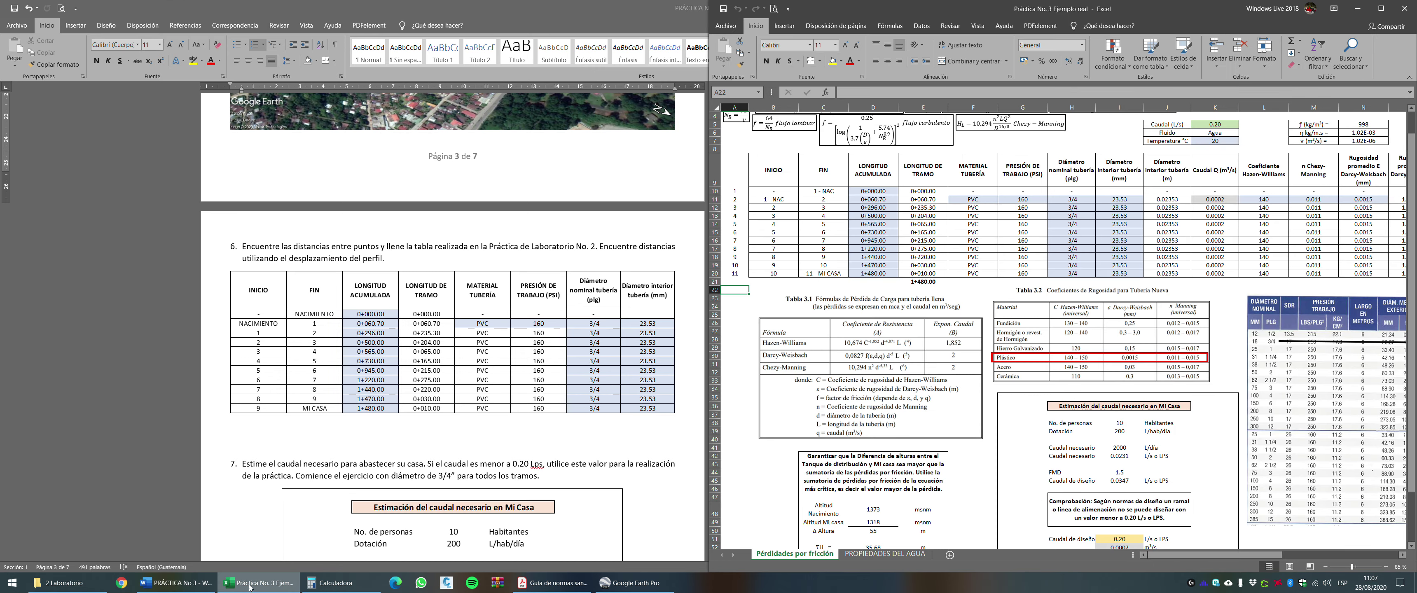
{"action": "scroll", "coordinate": [1061, 330], "scroll_direction": "up", "scroll_amount": 1}
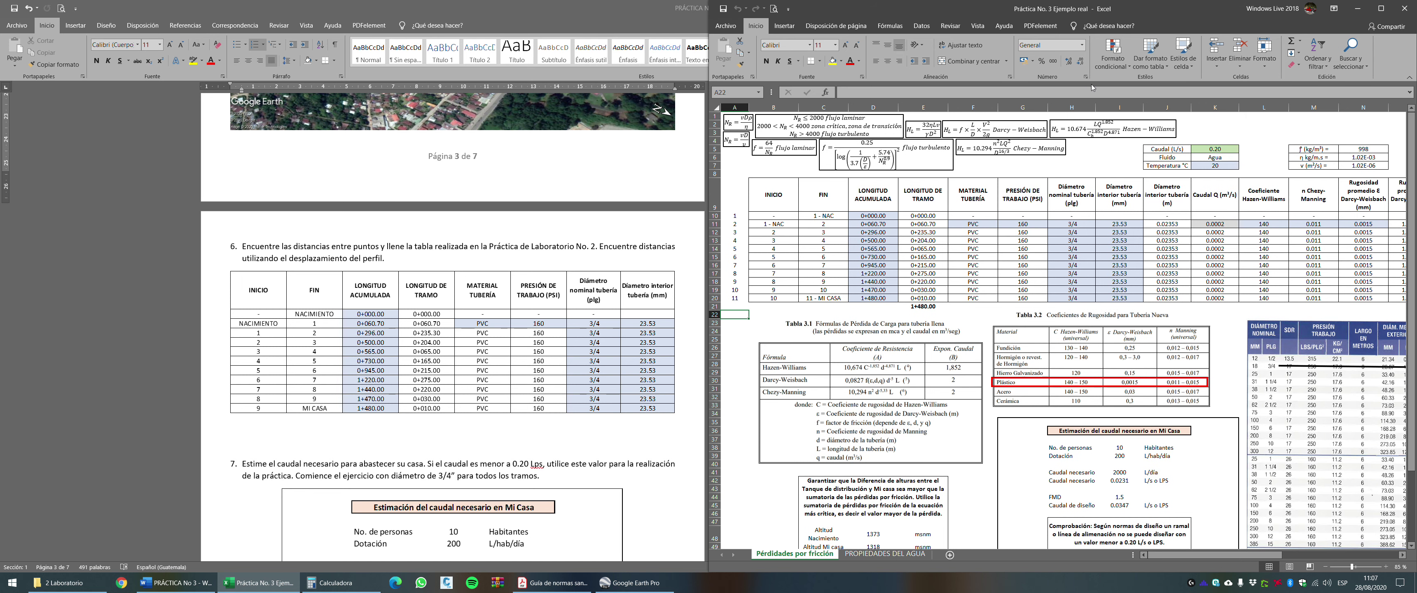
{"action": "left_click", "coordinate": [823, 273]}
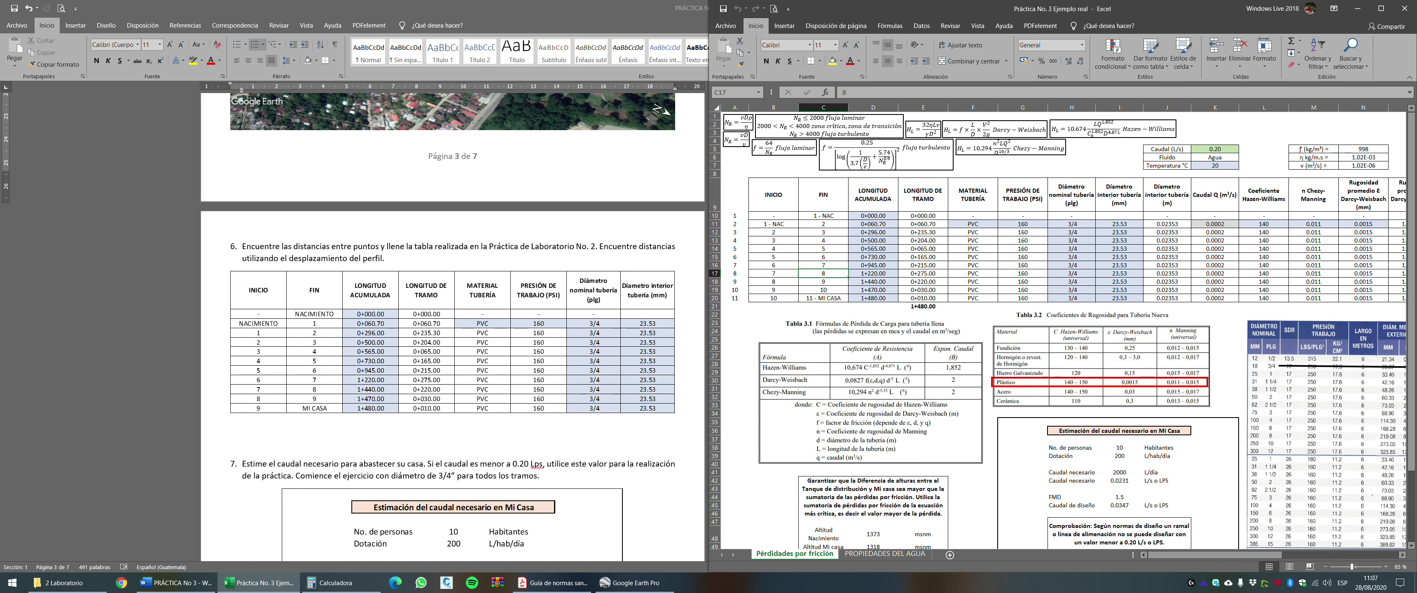
Arrange Google Earth Pro side by side with the Excel workbook, showing the elevation profile next to the pipe table.
{"action": "left_click", "coordinate": [647, 590]}
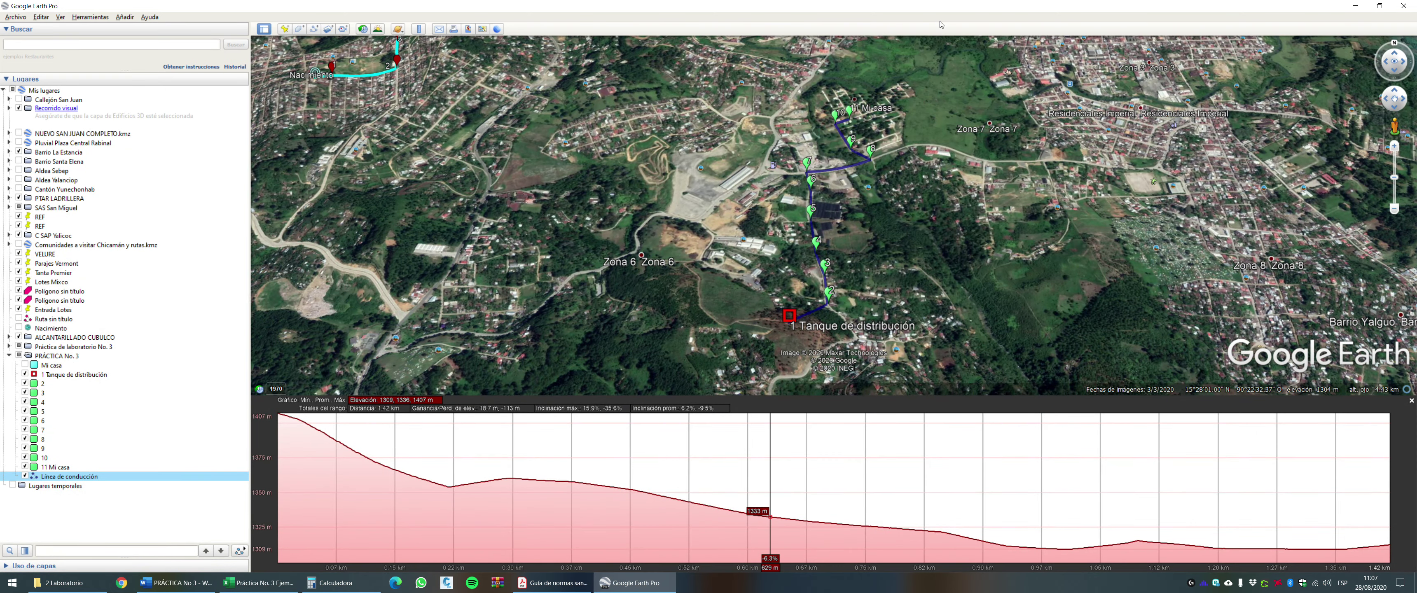
{"action": "left_click_drag", "start_coordinate": [927, 7], "coordinate": [2, 148]}
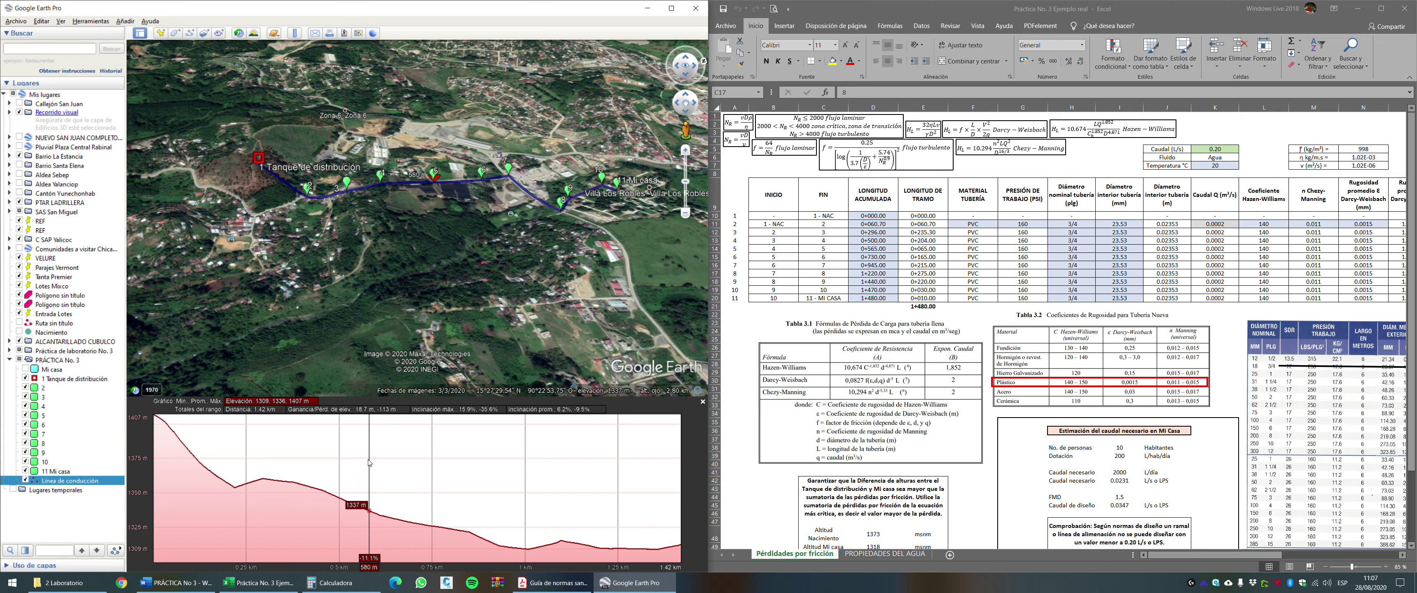
{"action": "left_click", "coordinate": [823, 274]}
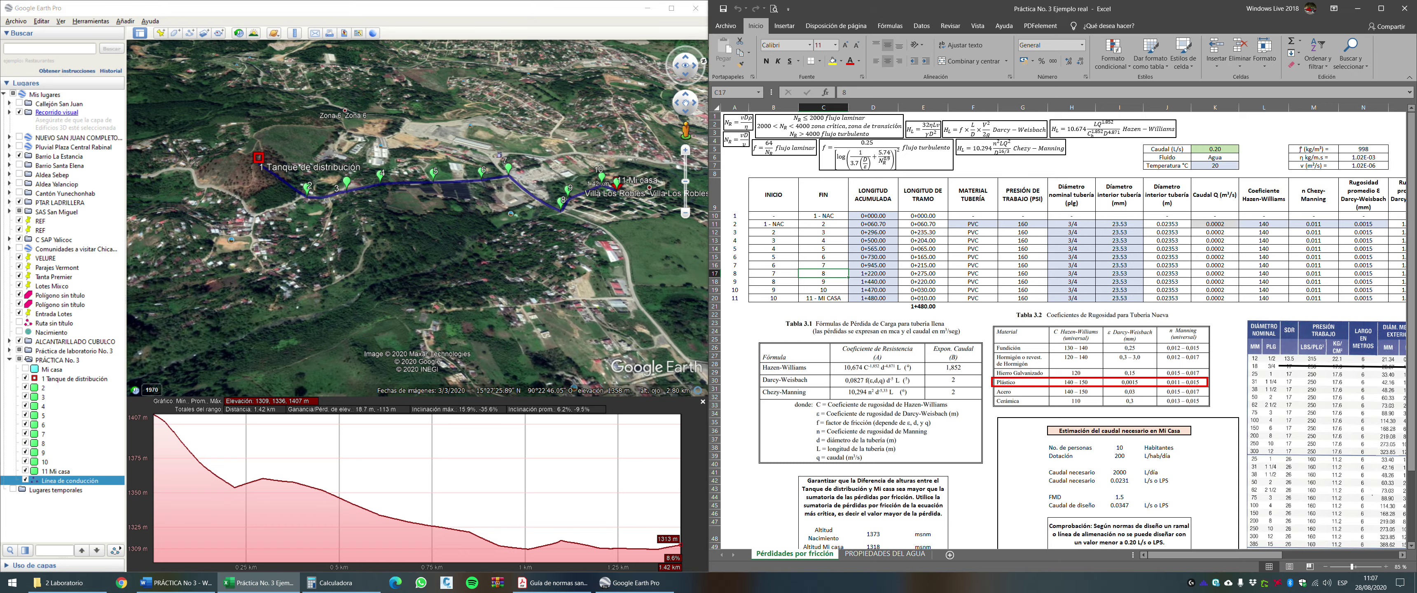
Change the first FIN entry of the pipe table, in cell C10, to "1 - TD".
{"action": "left_click", "coordinate": [823, 216]}
{"action": "left_click", "coordinate": [881, 90]}
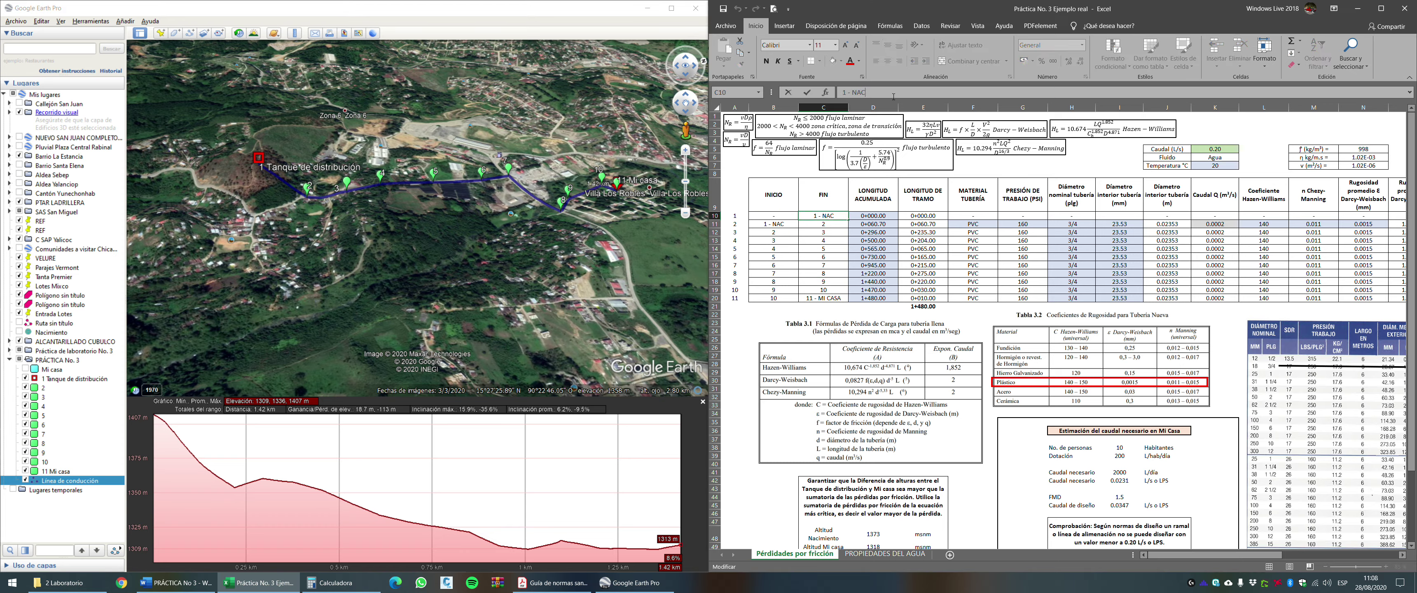
{"action": "key", "text": "BackSpace"}
{"action": "key", "text": "BackSpace"}
{"action": "key", "text": "BackSpace"}
{"action": "type", "text": "TD"}
{"action": "key", "text": "Return"}
{"action": "key", "text": "Left"}
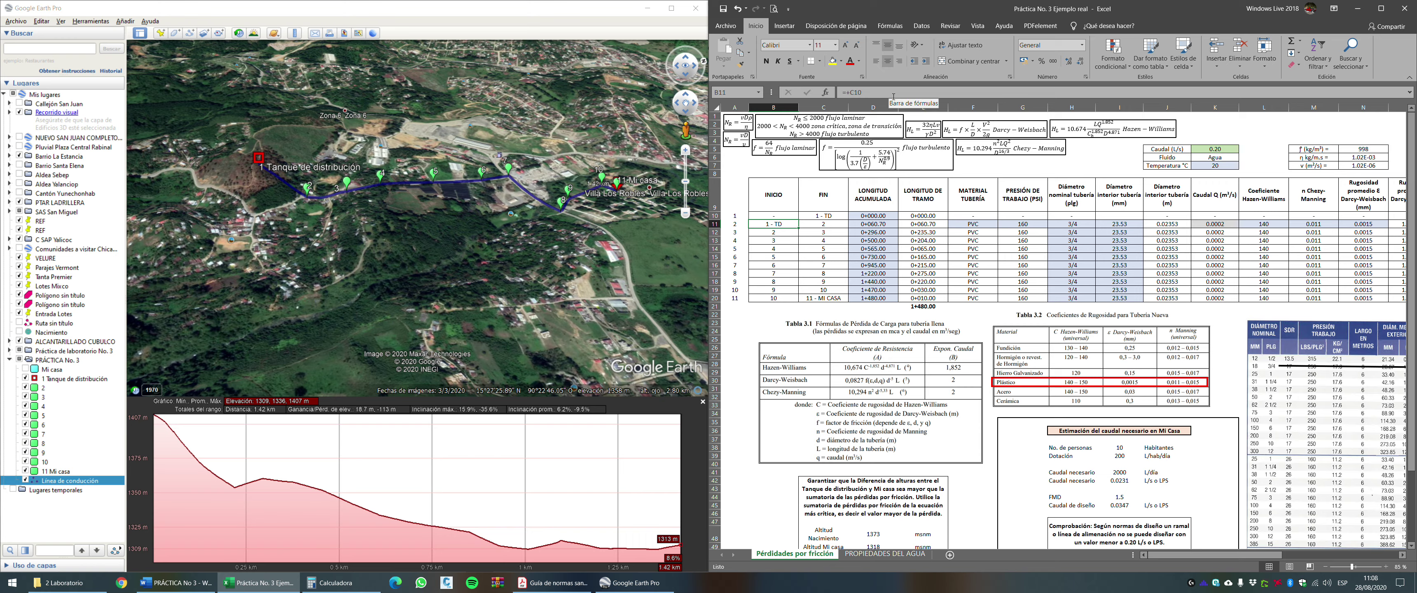
Review the INICIO and FIN point numbering of the pipe table, from "1 - TD" down to the home end.
{"action": "key", "text": "Right"}
{"action": "key", "text": "Left"}
{"action": "key", "text": "Right"}
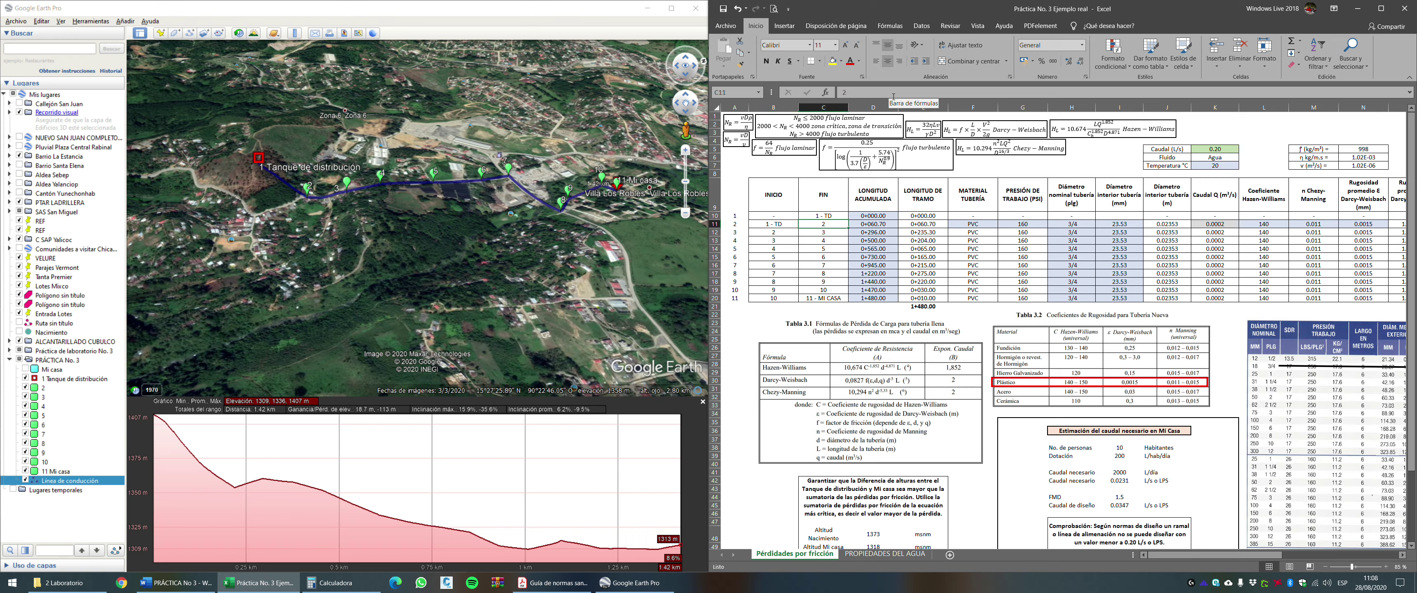
{"action": "key", "text": "Down"}
{"action": "key", "text": "Down"}
{"action": "key", "text": "Down"}
{"action": "key", "text": "Down"}
{"action": "key", "text": "Down"}
{"action": "key", "text": "Down"}
{"action": "key", "text": "Down"}
{"action": "key", "text": "Down"}
{"action": "key", "text": "Down"}
{"action": "key", "text": "Up"}
{"action": "key", "text": "Up"}
{"action": "key", "text": "Up"}
{"action": "key", "text": "Up"}
{"action": "key", "text": "Up"}
{"action": "key", "text": "Up"}
{"action": "key", "text": "Up"}
{"action": "key", "text": "Up"}
{"action": "key", "text": "Up"}
Examine the existing LONGITUD ACUMULADA entries in column D of the pipe table.
{"action": "key", "text": "Right"}
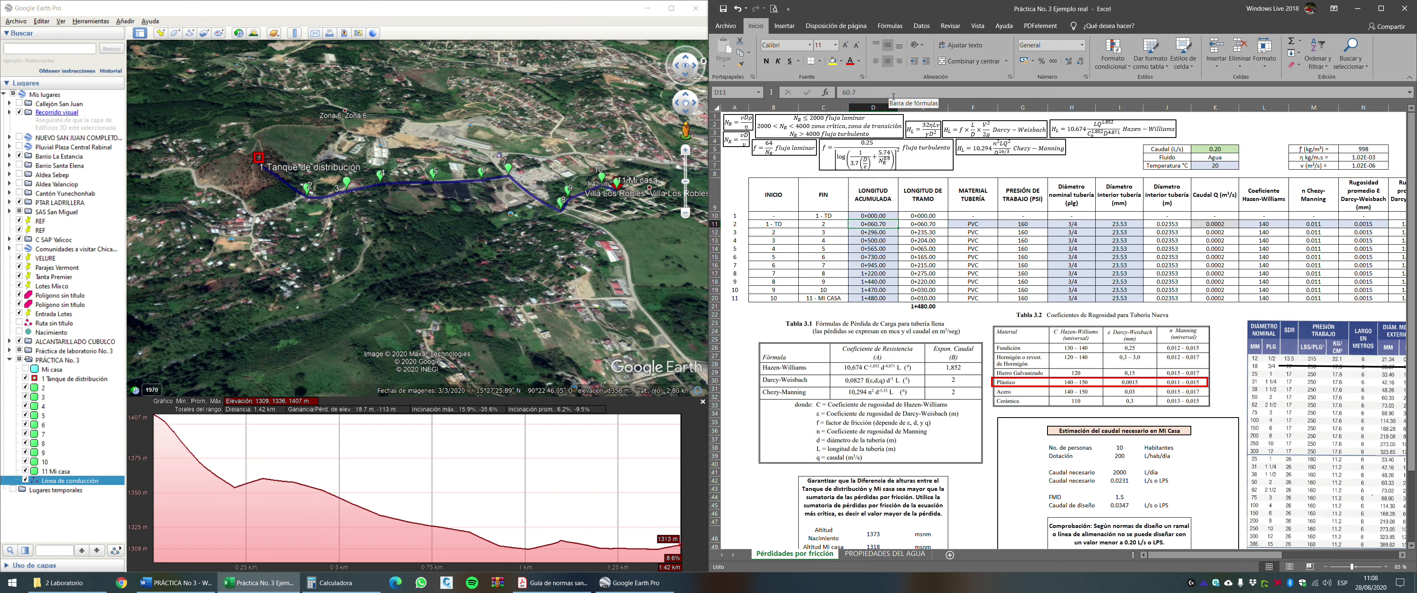
{"action": "key", "text": "Down"}
{"action": "key", "text": "Down"}
{"action": "key", "text": "Down"}
{"action": "key", "text": "Down"}
{"action": "key", "text": "Down"}
{"action": "key", "text": "Up"}
{"action": "key", "text": "Up"}
{"action": "key", "text": "Up"}
{"action": "key", "text": "Up"}
{"action": "key", "text": "Up"}
{"action": "key", "text": "Up"}
Set the cumulative lengths for end points 2, 3 and 4 (D11 to D13) to 175, 290 and 400.
{"action": "key", "text": "Down"}
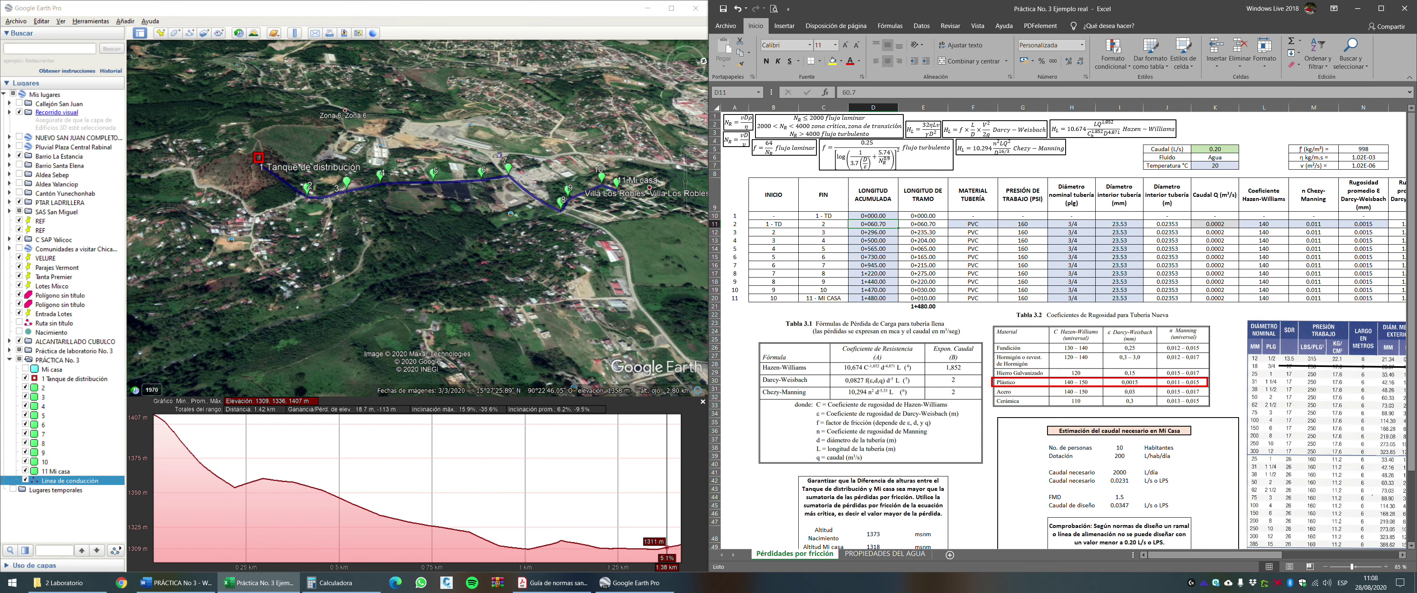
{"action": "type", "text": "175"}
{"action": "key", "text": "Return"}
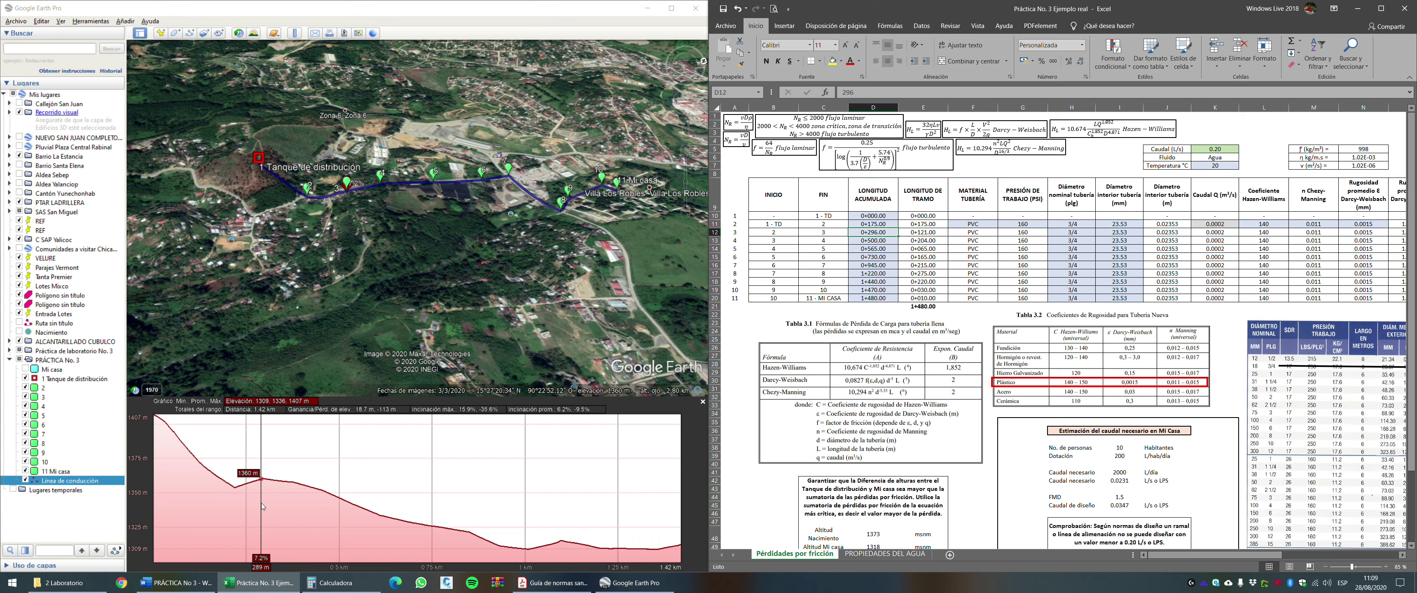
{"action": "left_click", "coordinate": [872, 249]}
{"action": "left_click", "coordinate": [873, 232]}
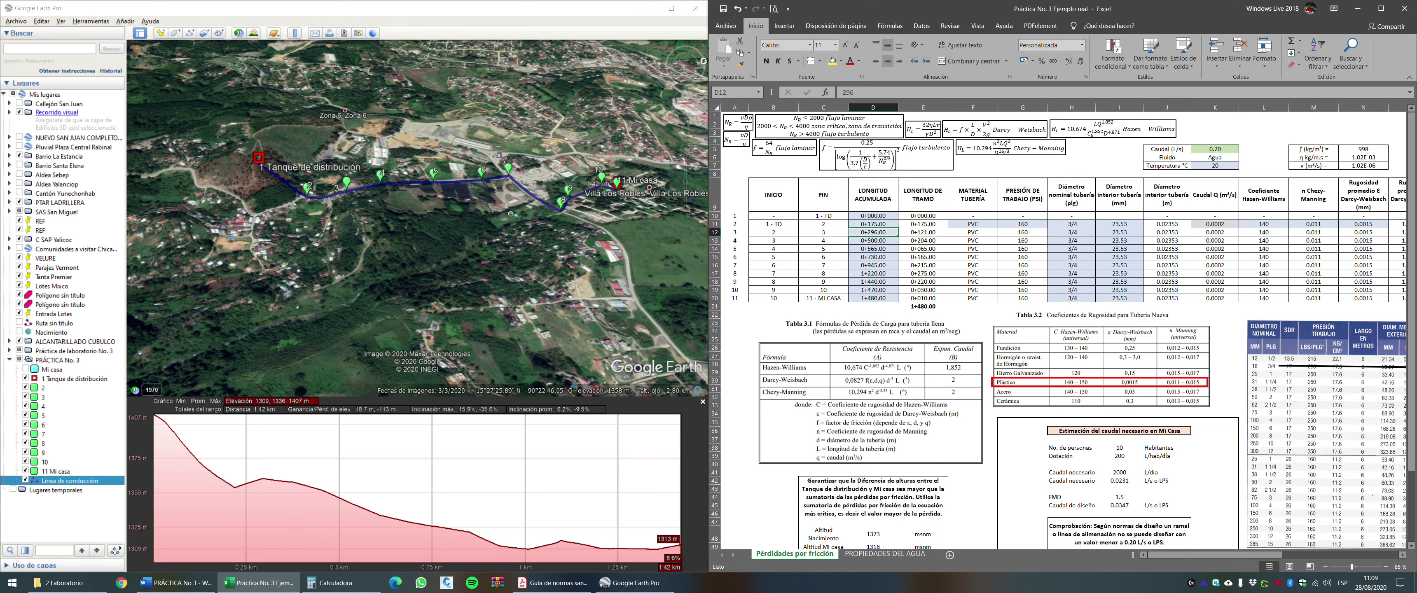
{"action": "type", "text": "290"}
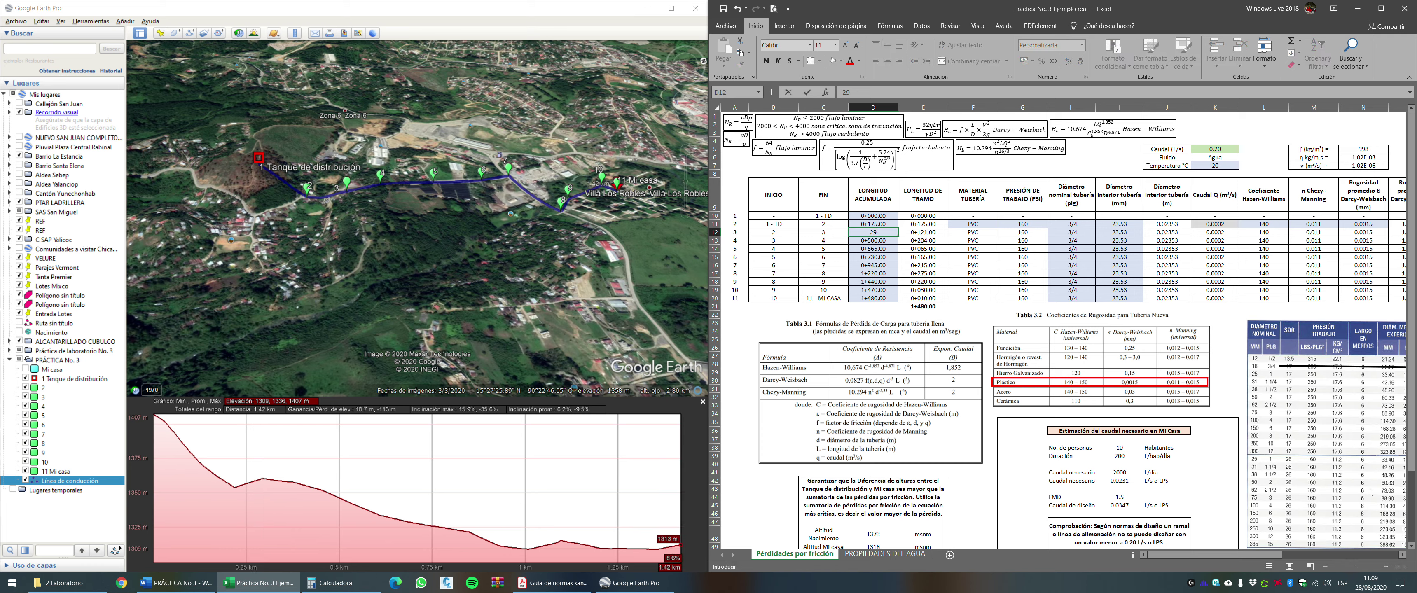
{"action": "key", "text": "Return"}
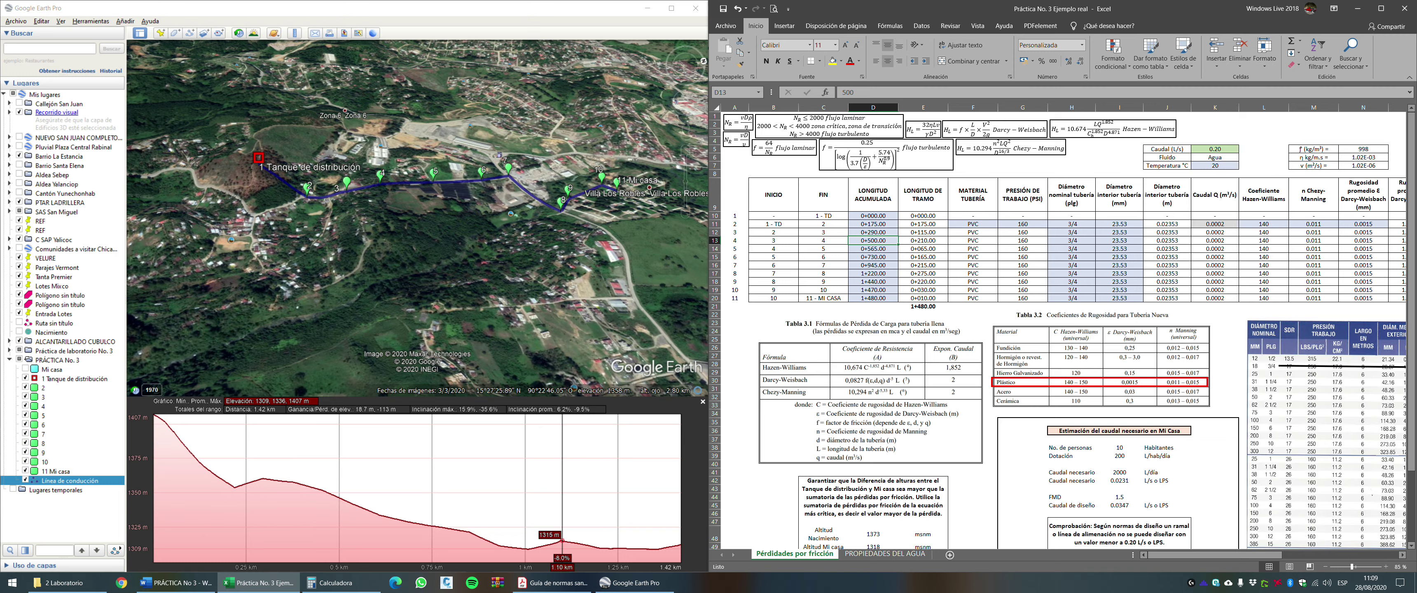
{"action": "type", "text": "400"}
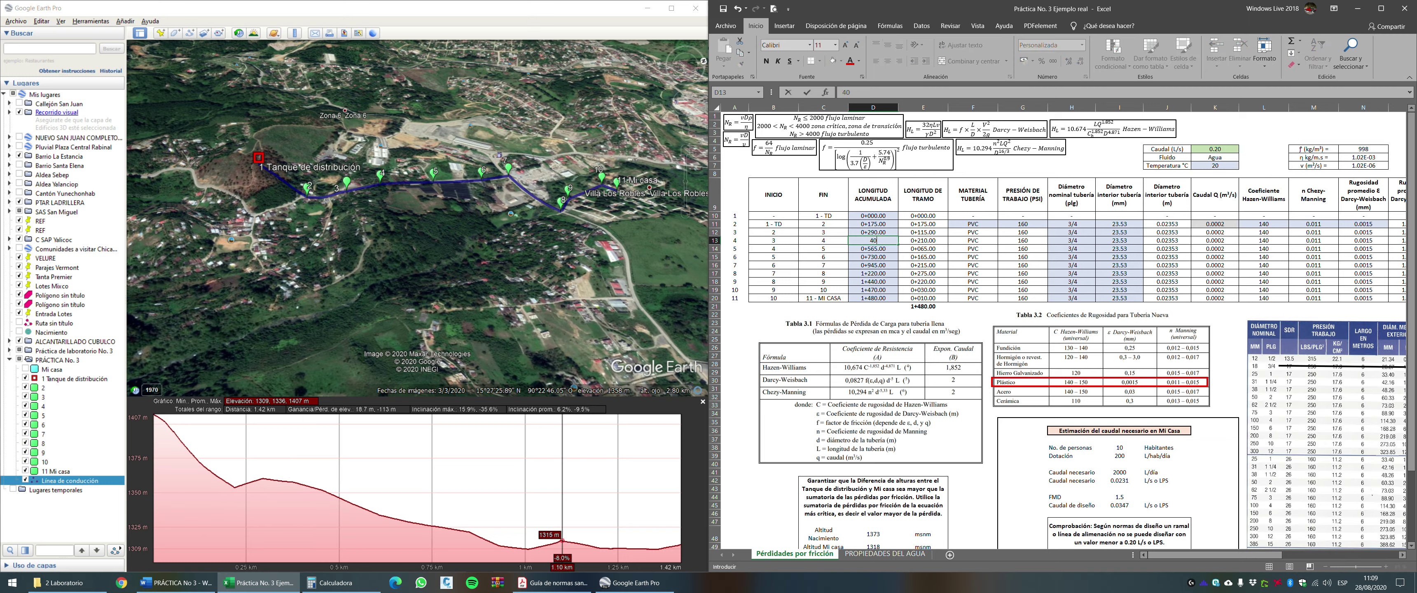
{"action": "key", "text": "Return"}
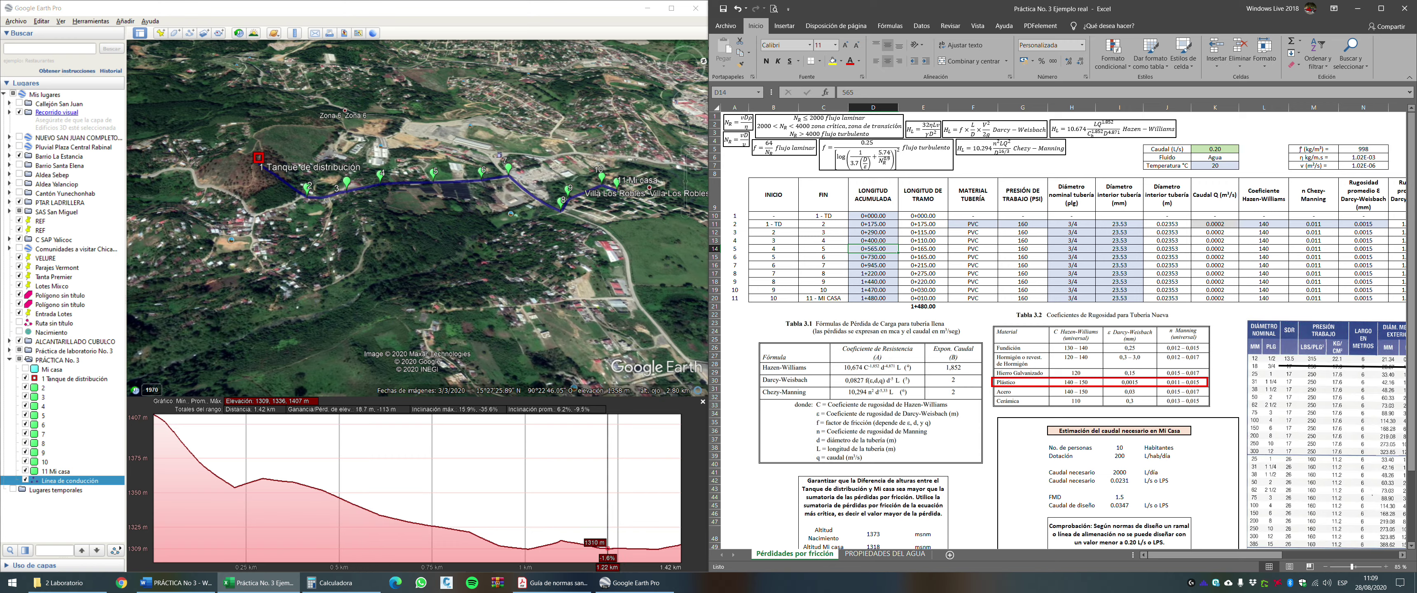
Set the cumulative lengths for end points 5, 6 and 7 (D14 to D16) to 575, 745 and 850.
{"action": "type", "text": "575"}
{"action": "key", "text": "Return"}
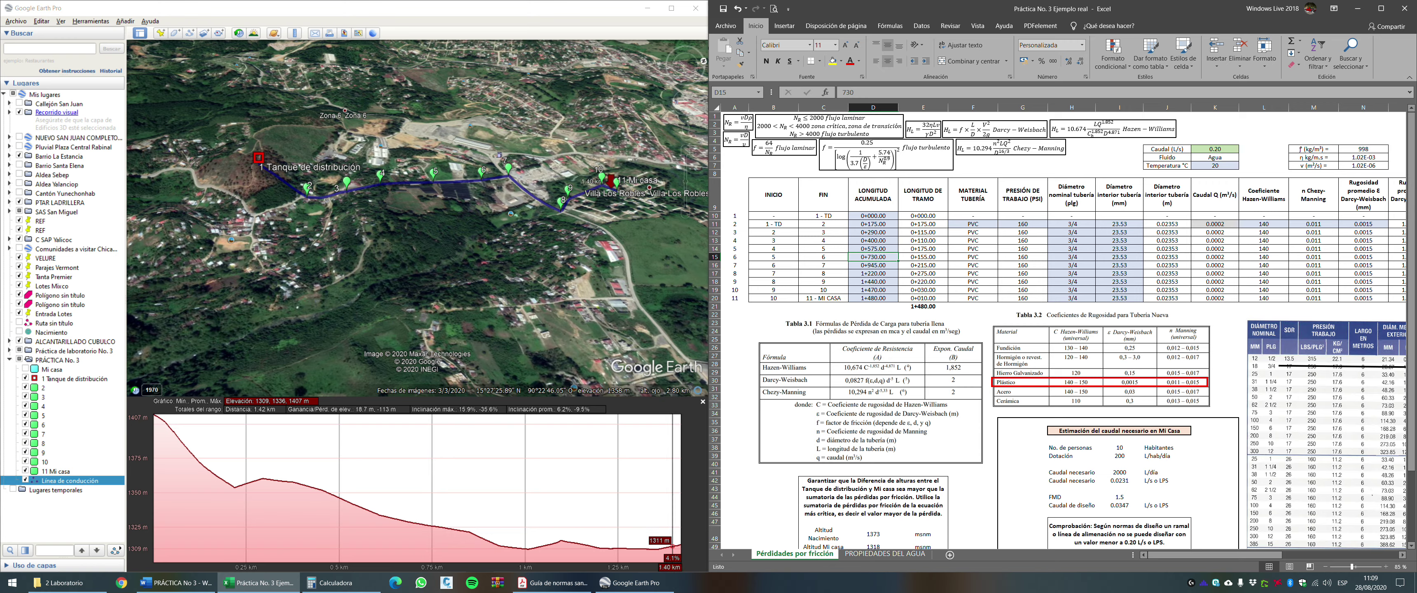
{"action": "type", "text": "745"}
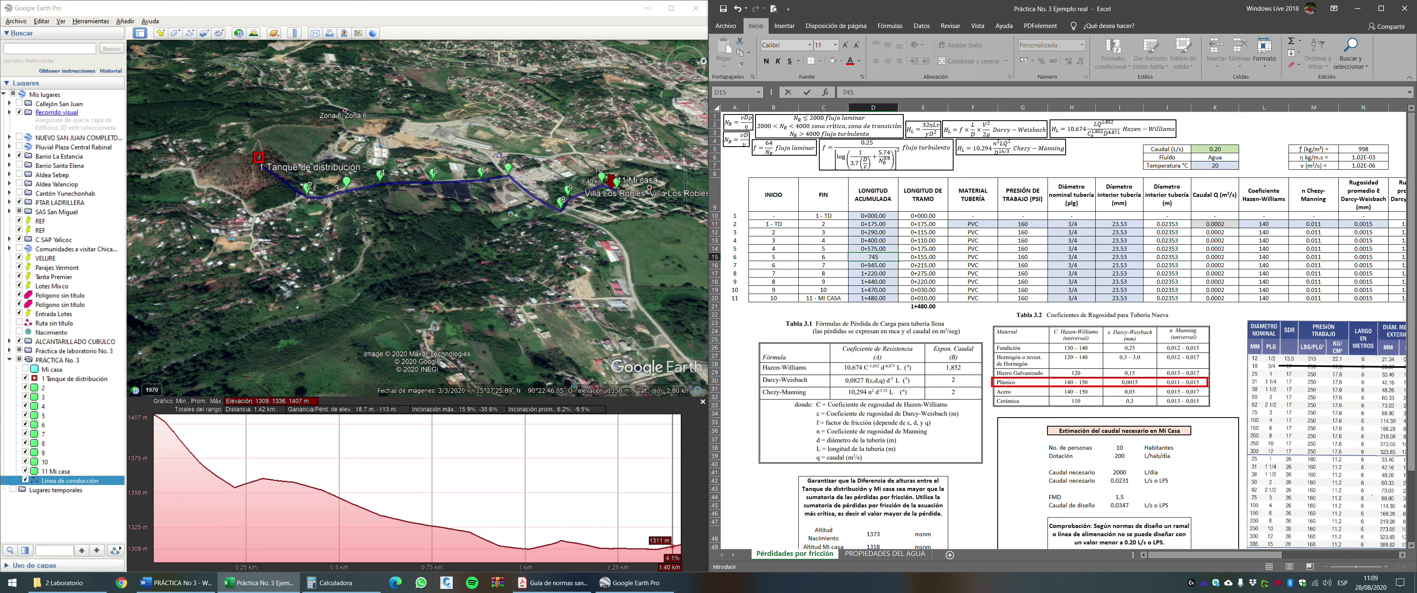
{"action": "key", "text": "Return"}
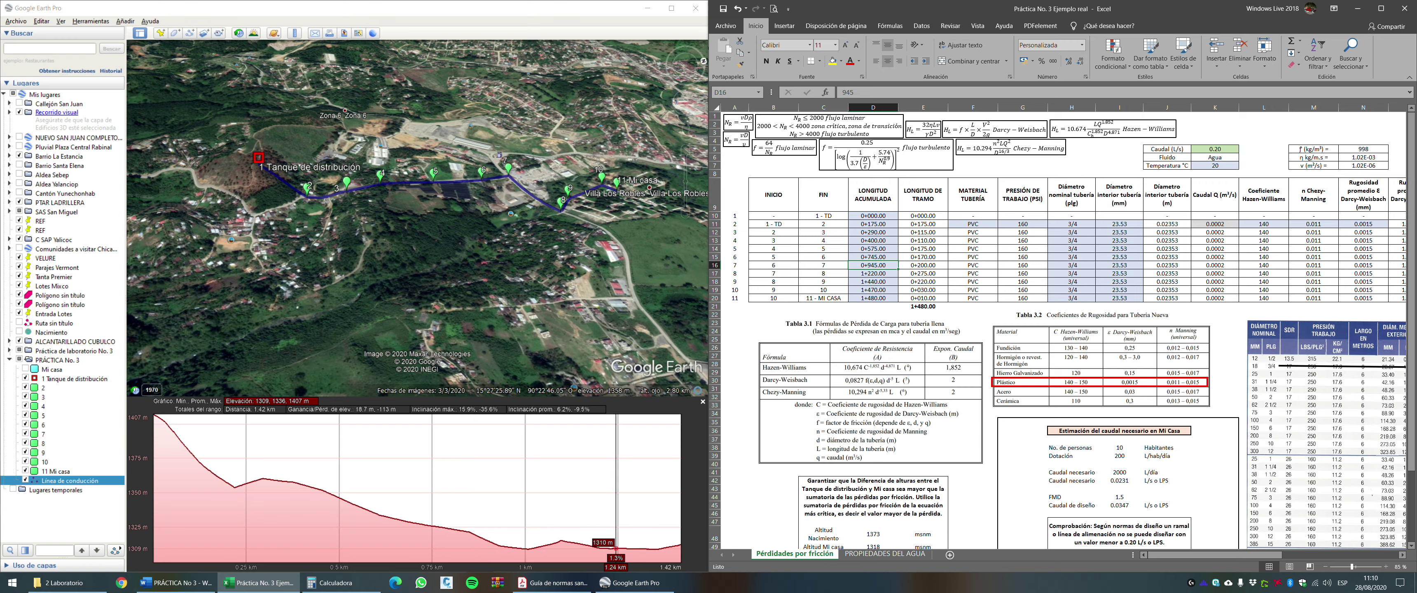
{"action": "type", "text": "8"}
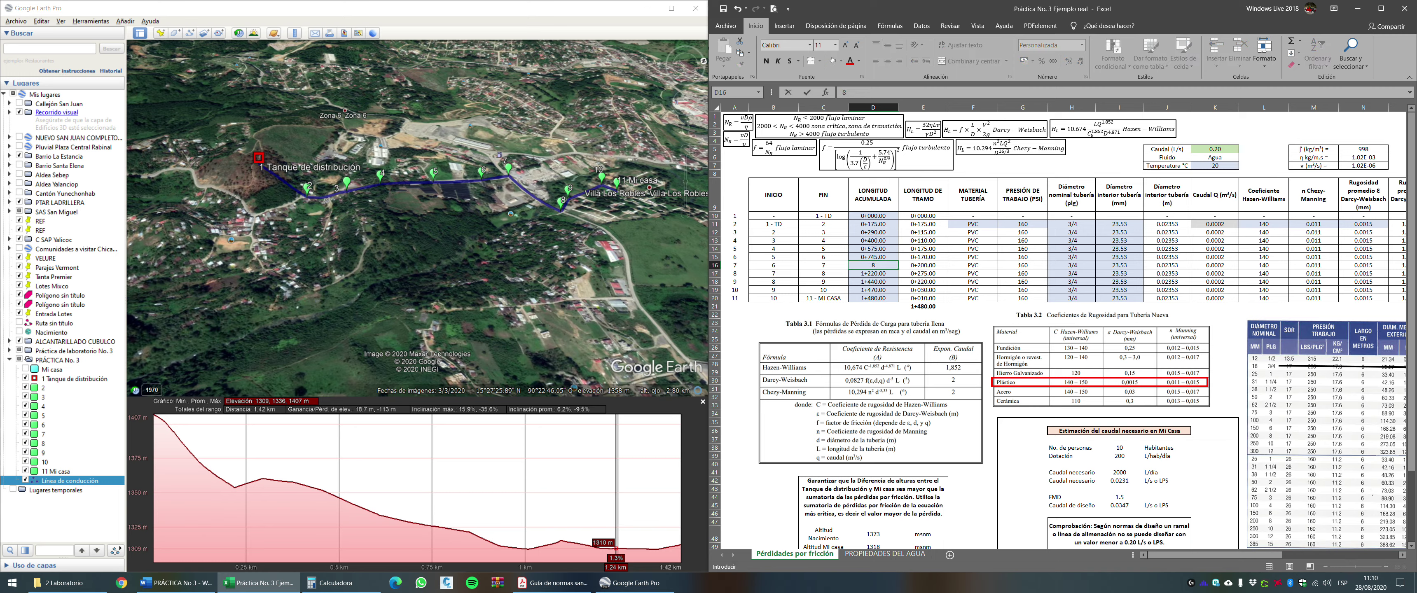
{"action": "type", "text": "50"}
{"action": "key", "text": "Return"}
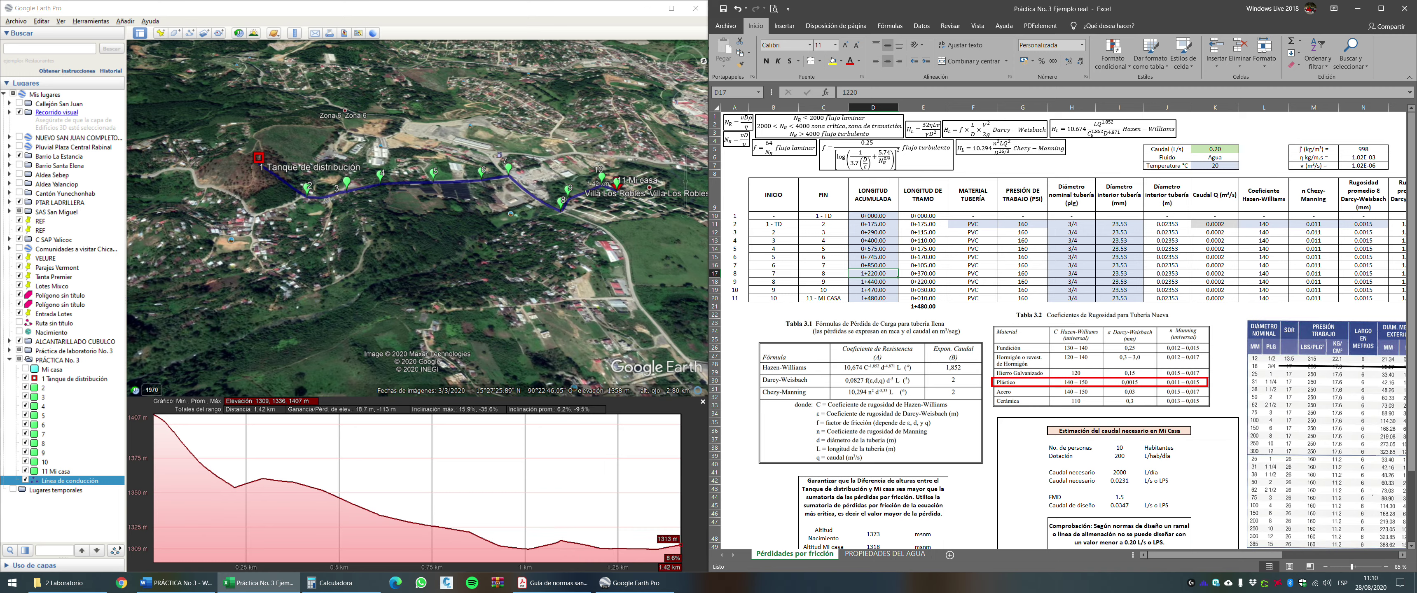
Set the cumulative lengths for end points 8, 9, 10 and "11 - MI CASA" (D17 to D20) to 1100, 1200, 1360 and 1420.
{"action": "type", "text": "1100"}
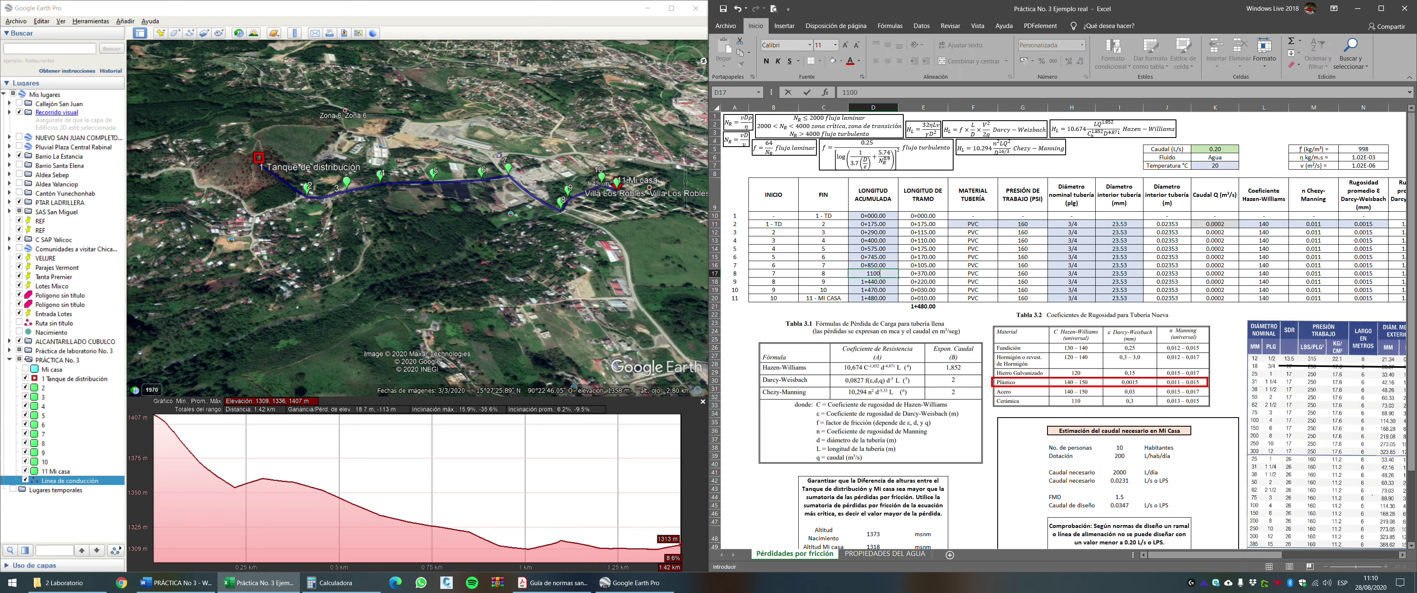
{"action": "key", "text": "Return"}
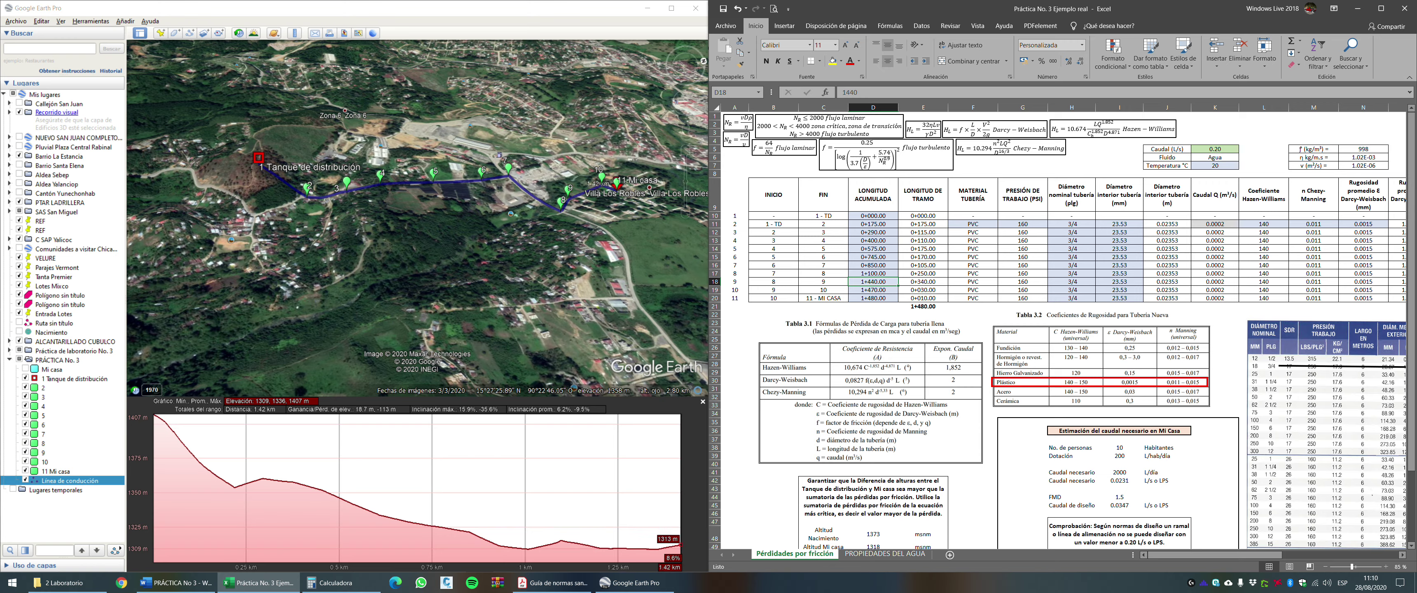
{"action": "type", "text": "1"}
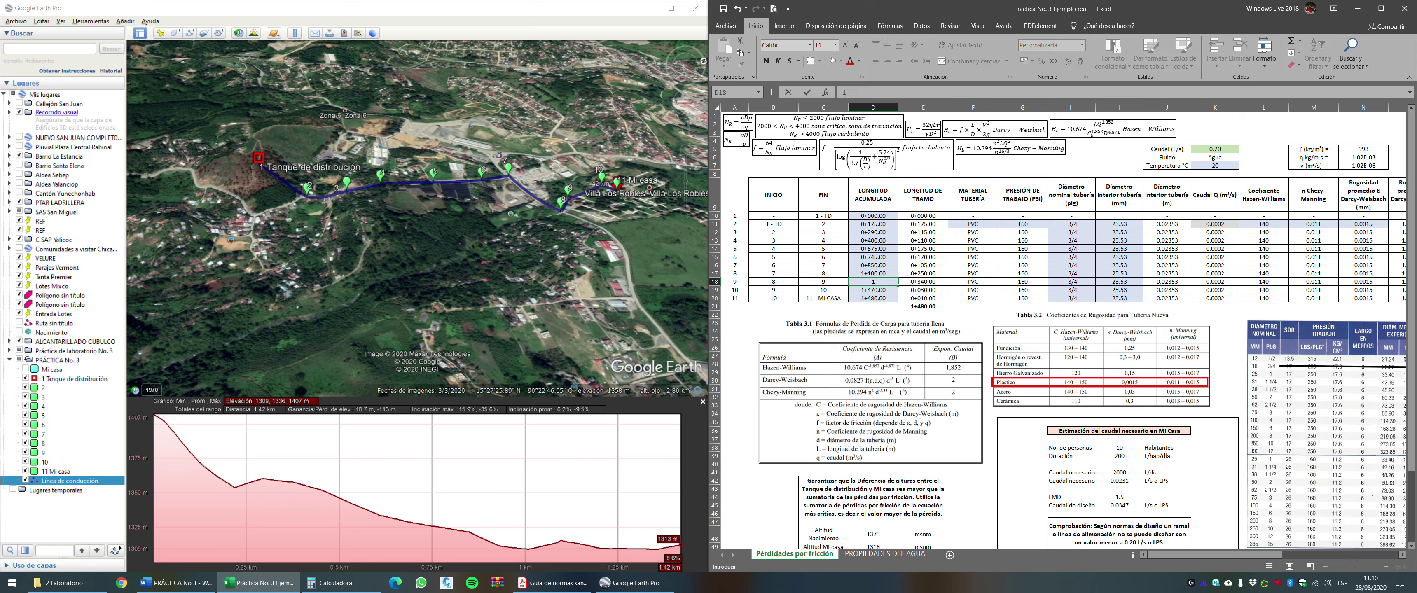
{"action": "type", "text": "+200"}
{"action": "key", "text": "Return"}
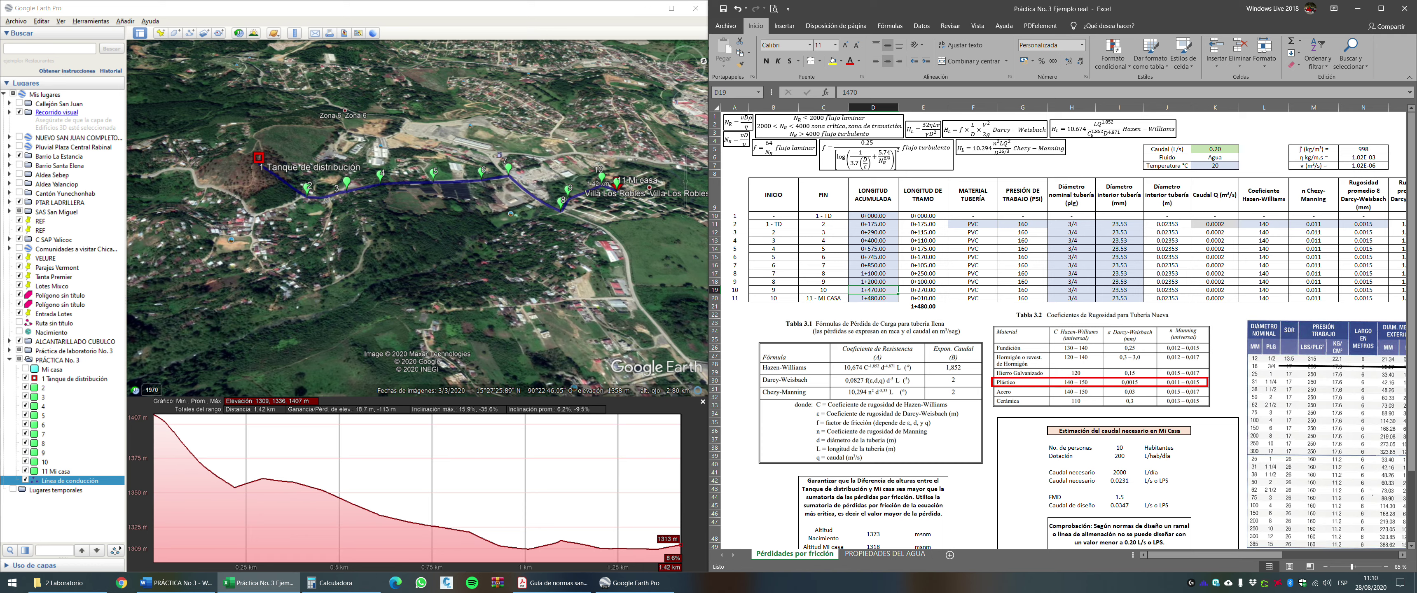
{"action": "type", "text": "1360"}
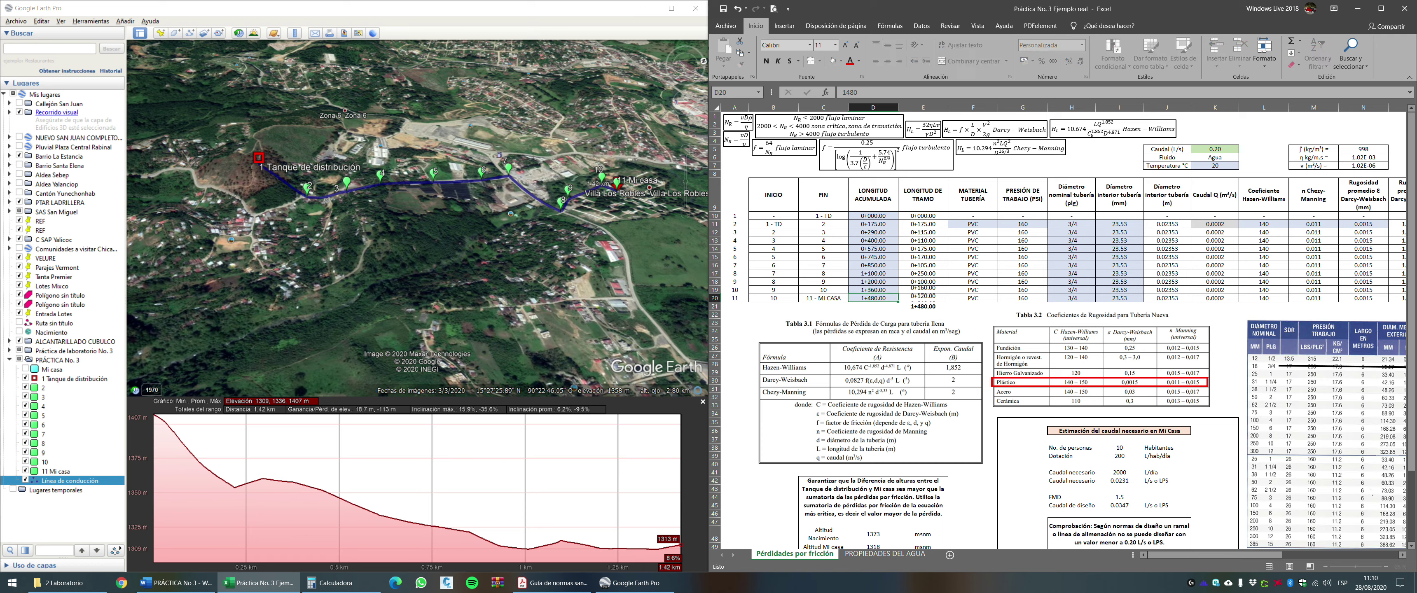
{"action": "key", "text": "Return"}
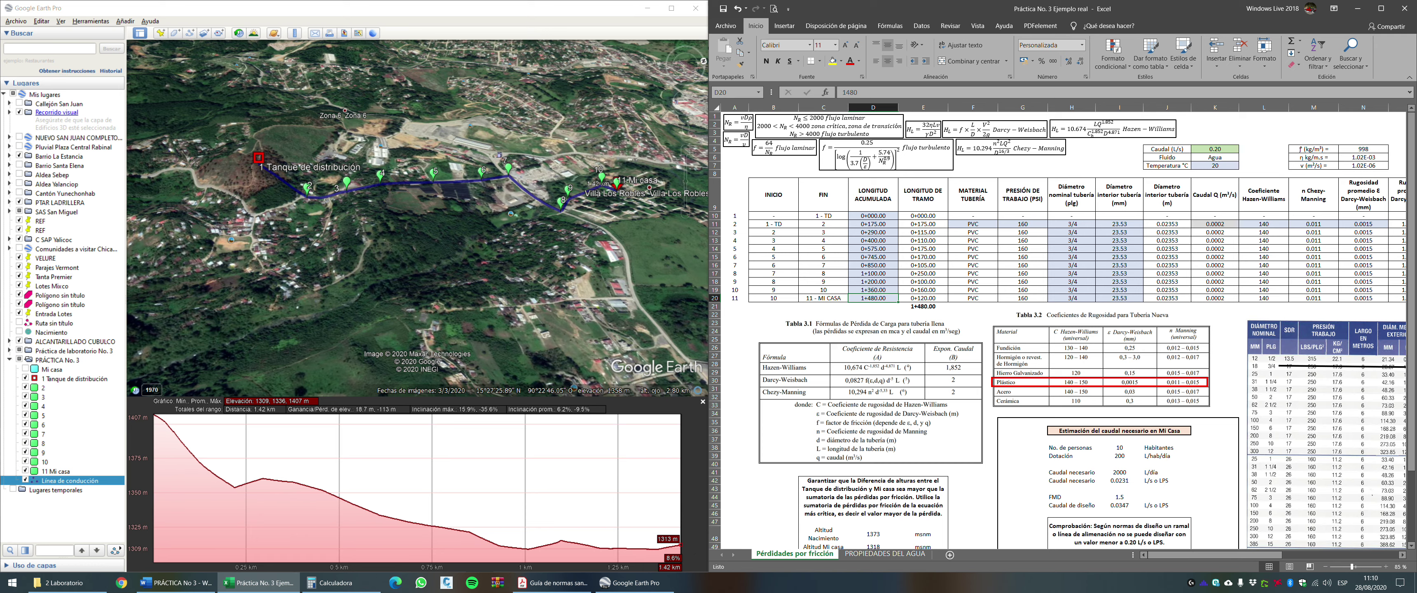
{"action": "type", "text": "1420"}
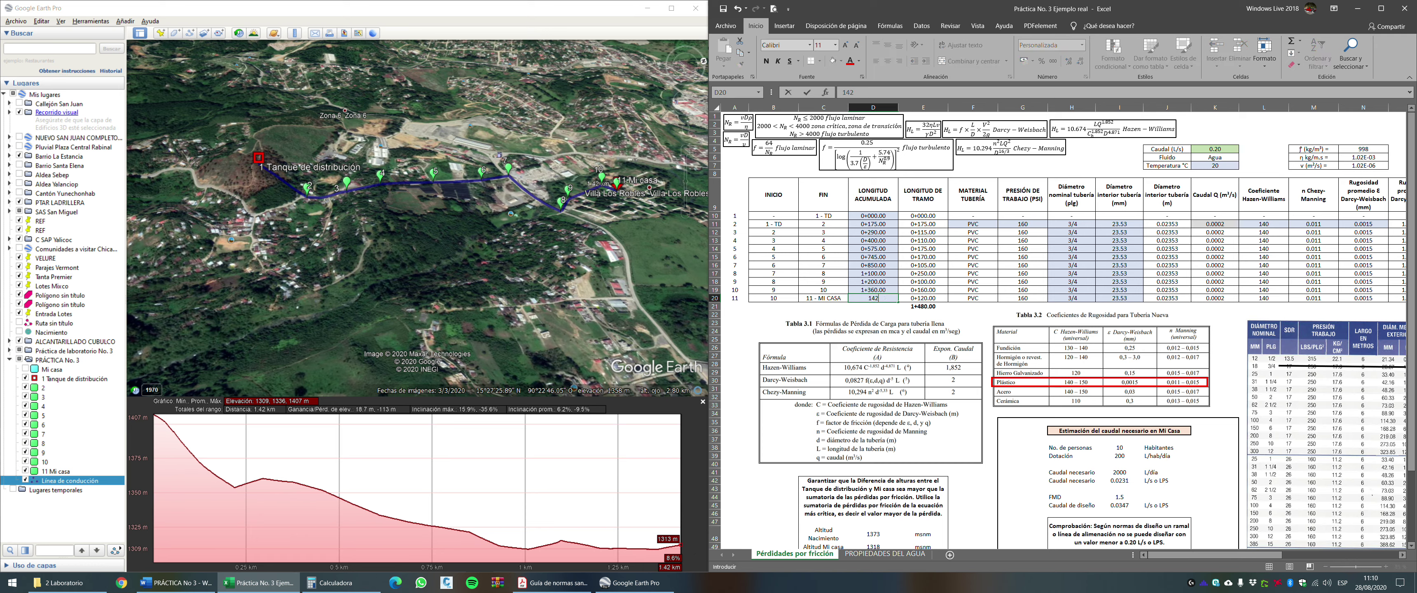
{"action": "key", "text": "Return"}
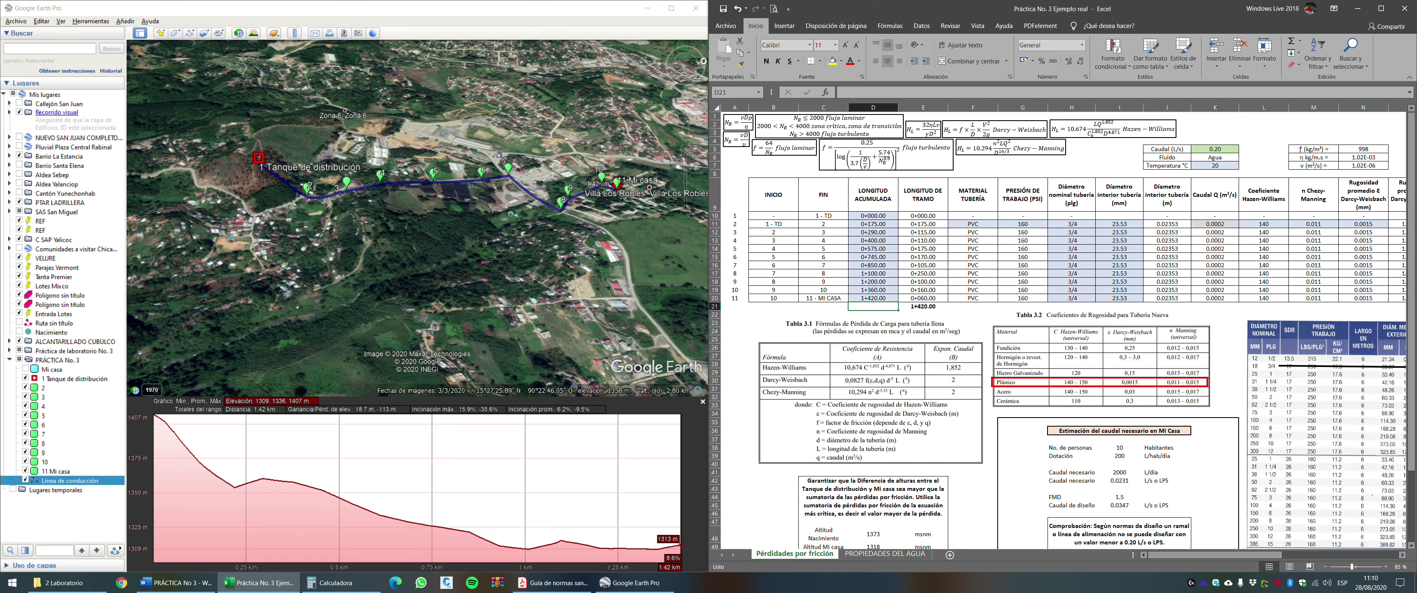
Look back over the newly entered cumulative lengths in column D, up to the table's first rows.
{"action": "key", "text": "Up"}
{"action": "key", "text": "Up"}
{"action": "key", "text": "Up"}
{"action": "key", "text": "Up"}
{"action": "key", "text": "Up"}
{"action": "key", "text": "Up"}
{"action": "key", "text": "Up"}
{"action": "key", "text": "Up"}
{"action": "key", "text": "Up"}
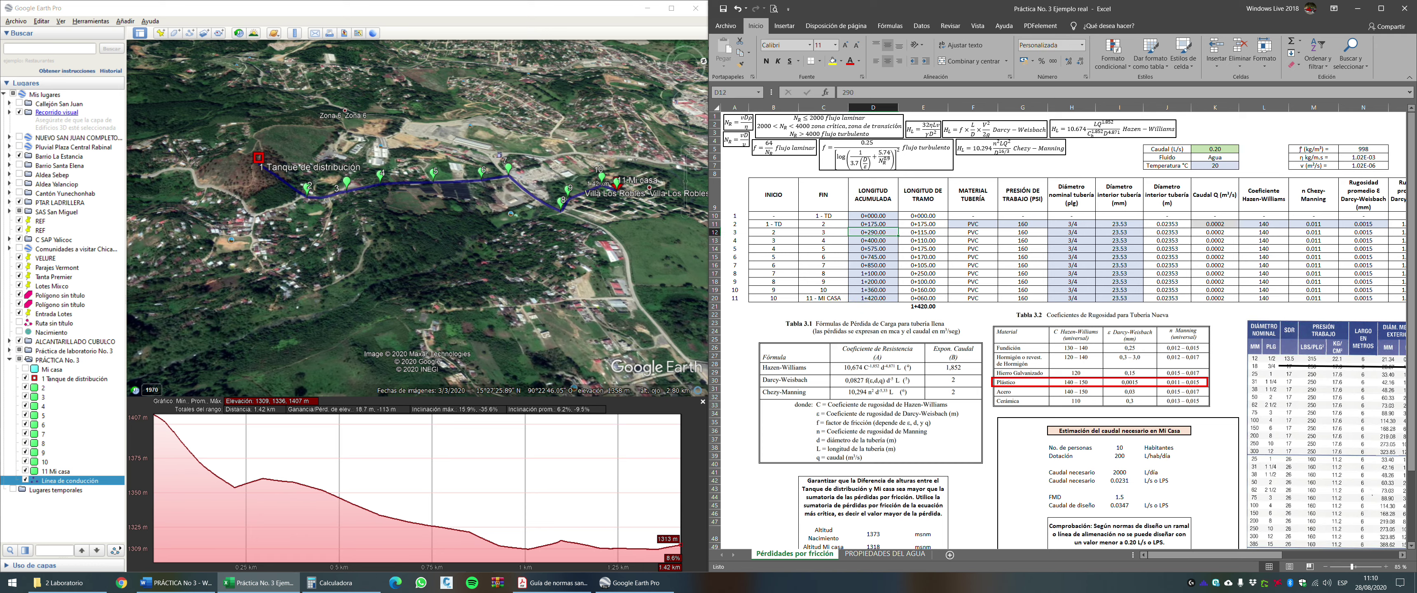
{"action": "key", "text": "Down"}
{"action": "key", "text": "Down"}
{"action": "key", "text": "Up"}
{"action": "key", "text": "Up"}
{"action": "key", "text": "Up"}
{"action": "key", "text": "Up"}
Inspect the first LONGITUD DE TRAMO formula in E11 together with its two source cells, D11 and D10.
{"action": "key", "text": "Right"}
{"action": "key", "text": "Down"}
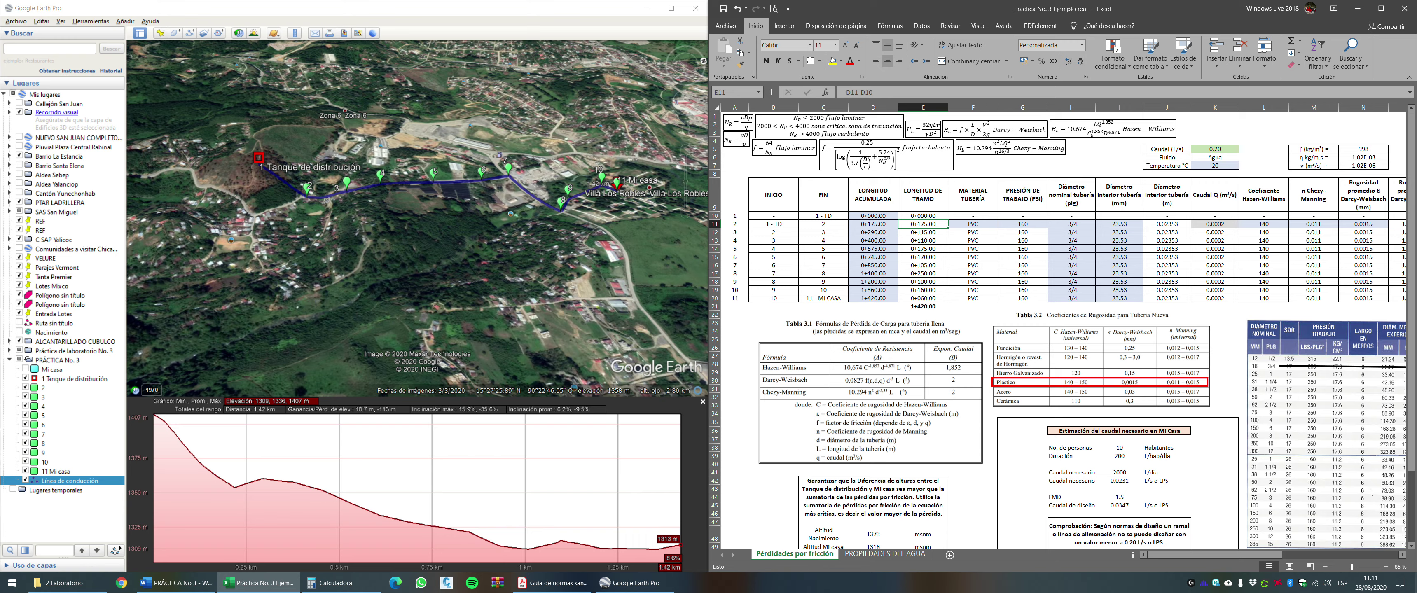
{"action": "left_click", "coordinate": [873, 224]}
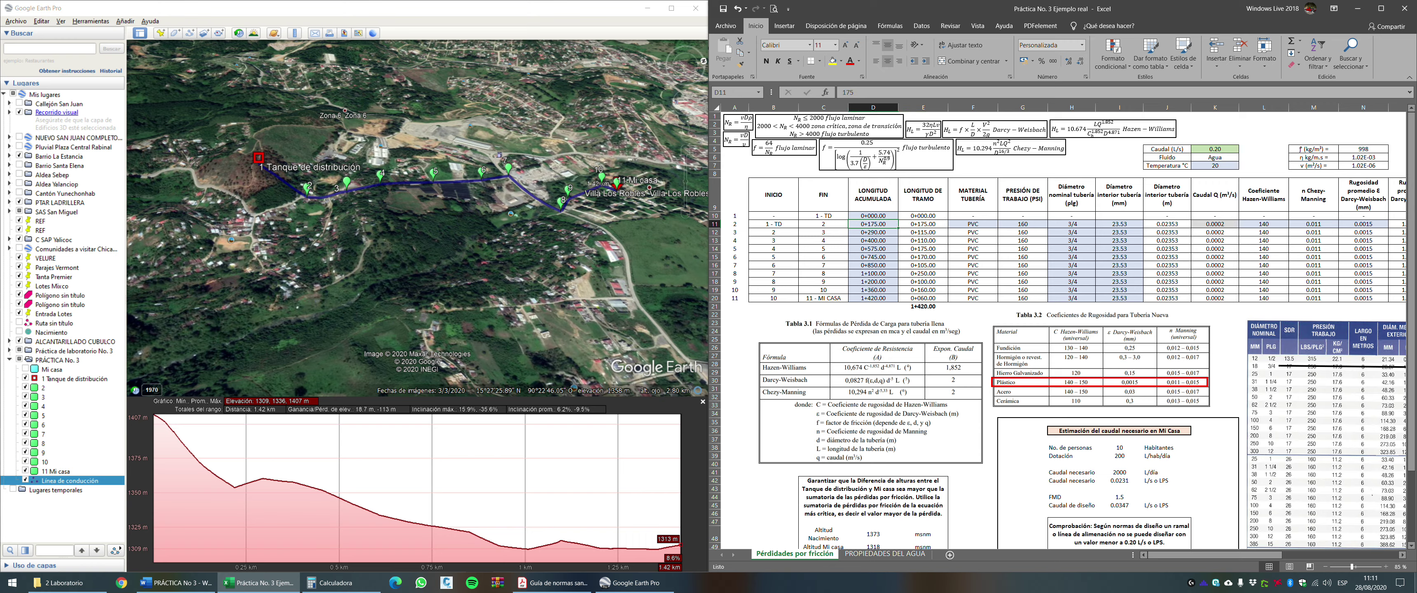
{"action": "left_click", "coordinate": [873, 215]}
{"action": "left_click", "coordinate": [924, 225]}
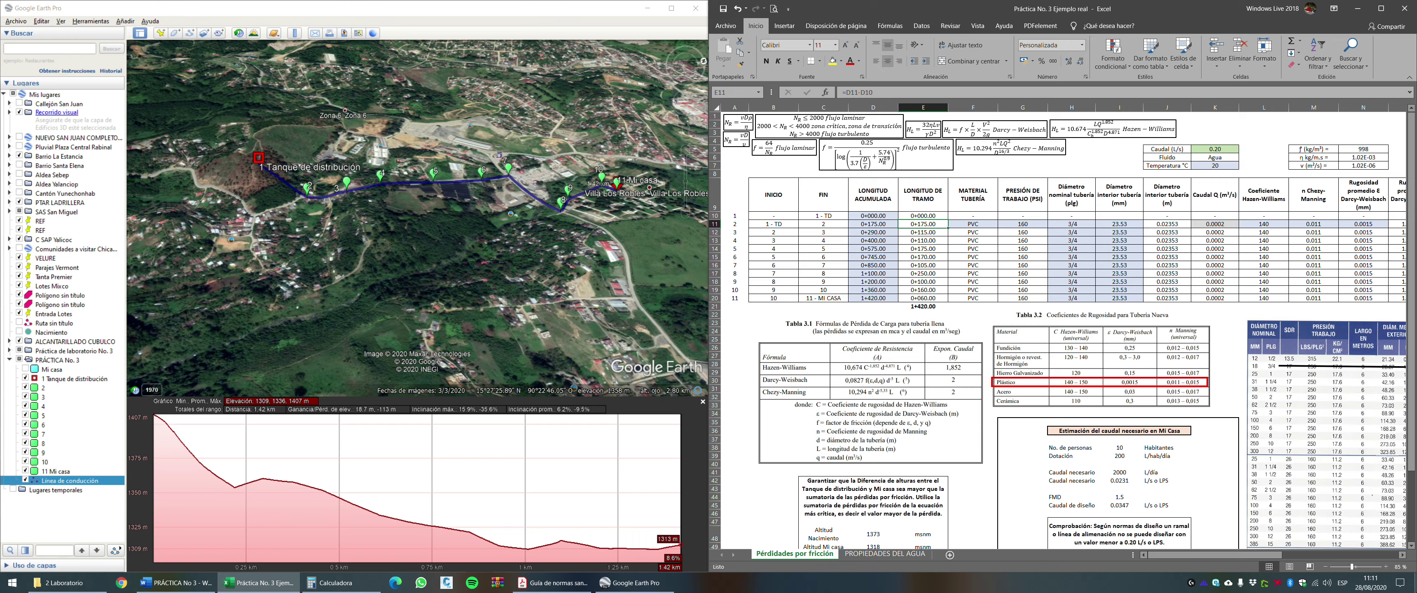
Check the LONGITUD DE TRAMO formulas from E11 down to the total in E21.
{"action": "key", "text": "Down"}
{"action": "key", "text": "Down"}
{"action": "key", "text": "Down"}
{"action": "key", "text": "Down"}
{"action": "key", "text": "Down"}
{"action": "key", "text": "Down"}
{"action": "key", "text": "Down"}
{"action": "key", "text": "Down"}
{"action": "key", "text": "Down"}
{"action": "key", "text": "Up"}
{"action": "key", "text": "Up"}
{"action": "key", "text": "Up"}
{"action": "key", "text": "Up"}
{"action": "key", "text": "Up"}
{"action": "key", "text": "Down"}
{"action": "key", "text": "Down"}
{"action": "key", "text": "Down"}
{"action": "key", "text": "Down"}
{"action": "key", "text": "Down"}
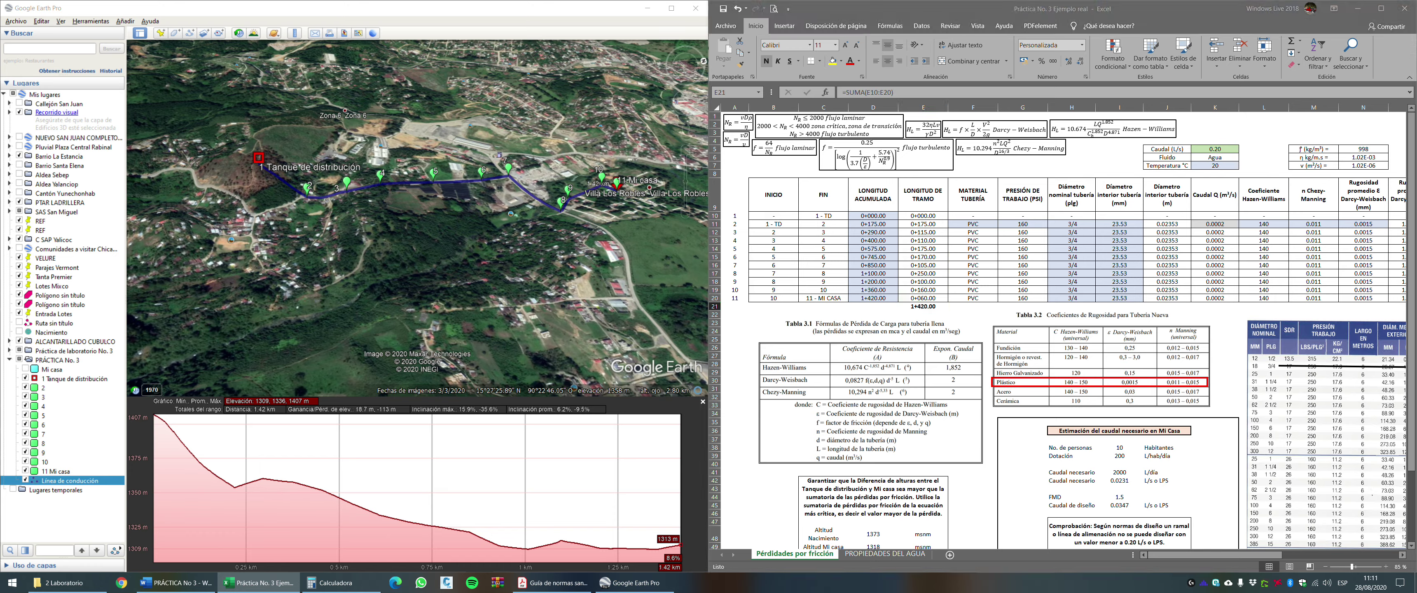
{"action": "key", "text": "super+d"}
{"action": "left_click", "coordinate": [633, 583]}
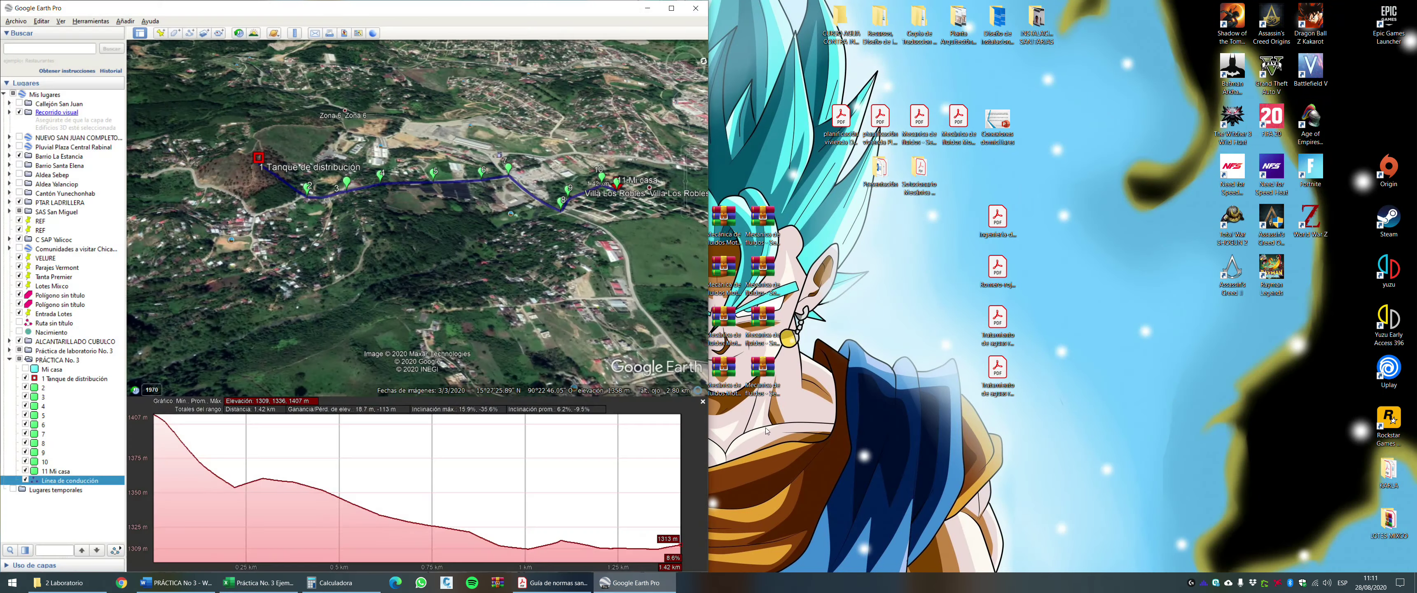
{"action": "left_click", "coordinate": [258, 583]}
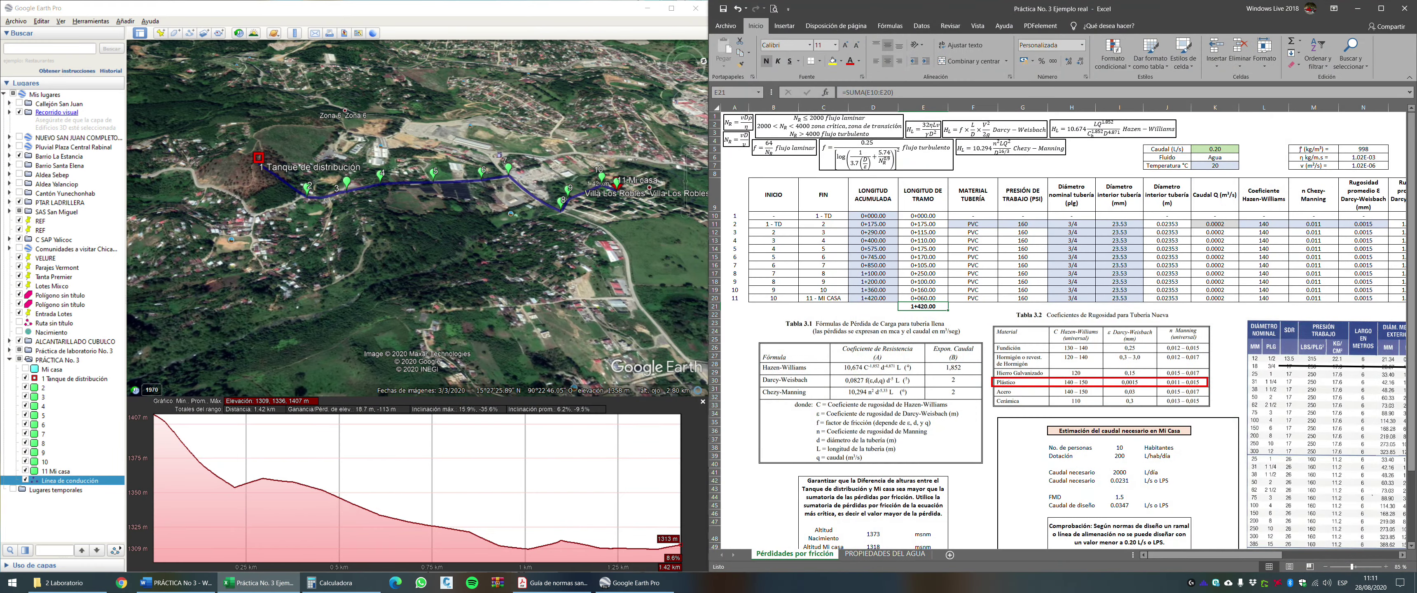
Inspect the SUMA formula in E21 and compare the total with the last cumulative length in D20.
{"action": "key", "text": "F2"}
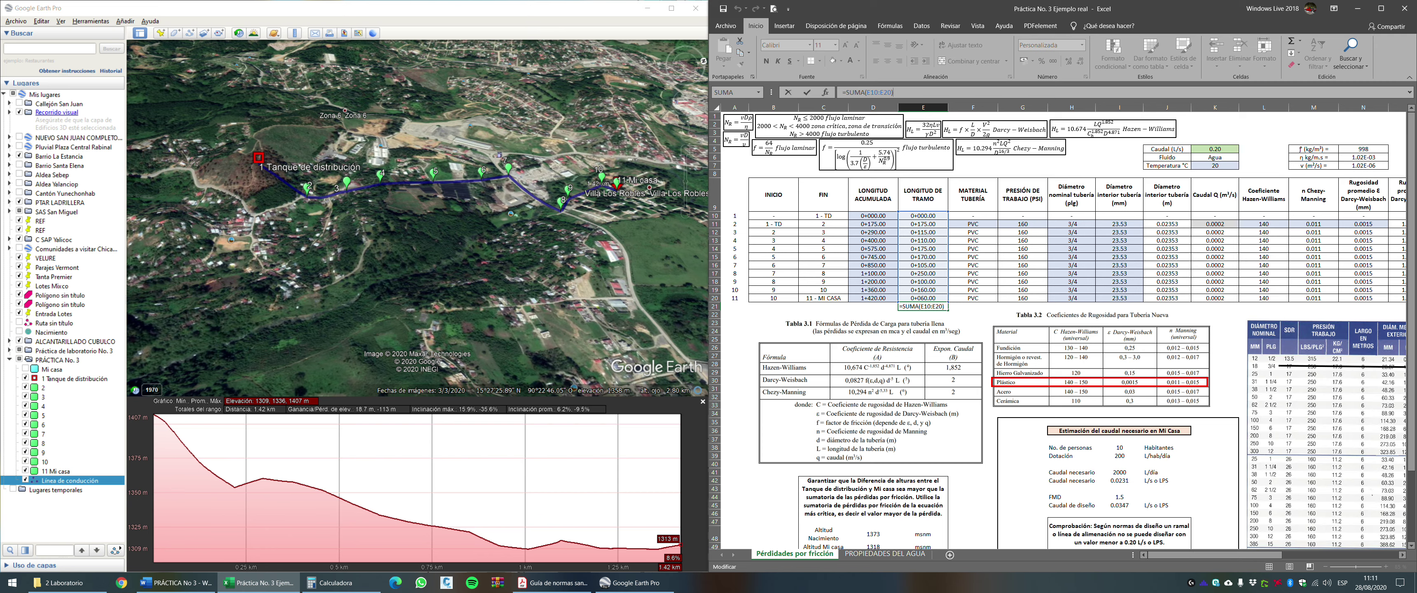
{"action": "left_click", "coordinate": [873, 298]}
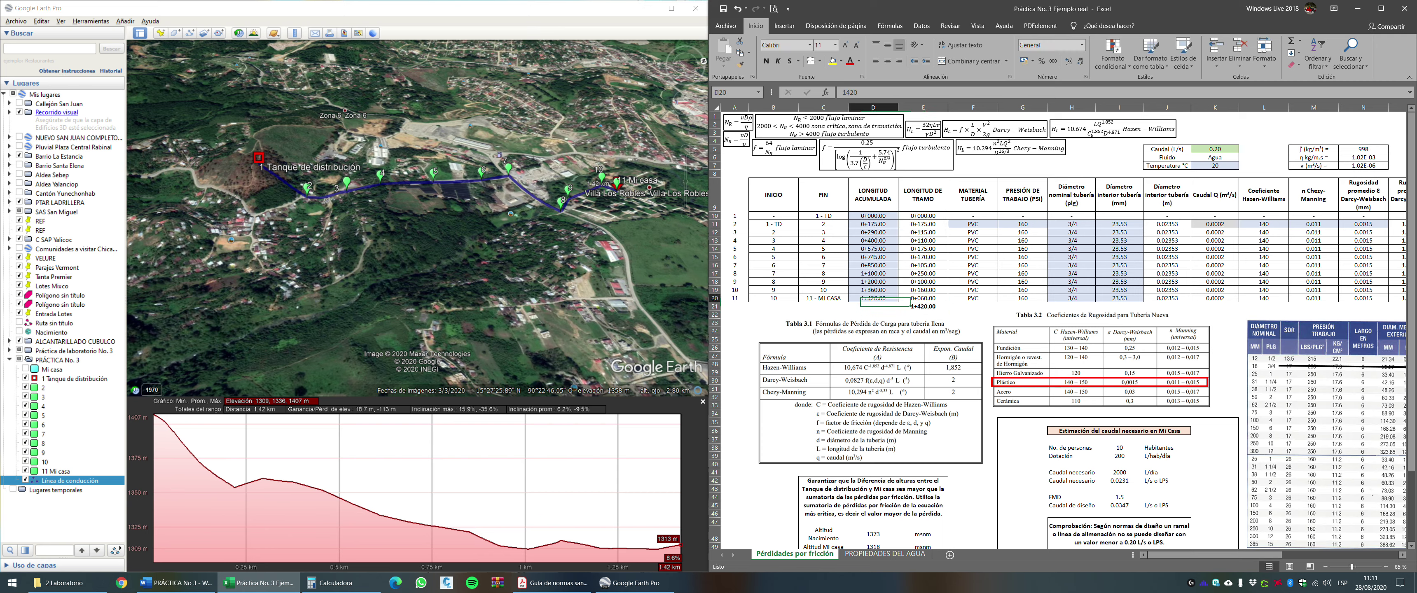
{"action": "left_click", "coordinate": [861, 91]}
{"action": "key", "text": "Escape"}
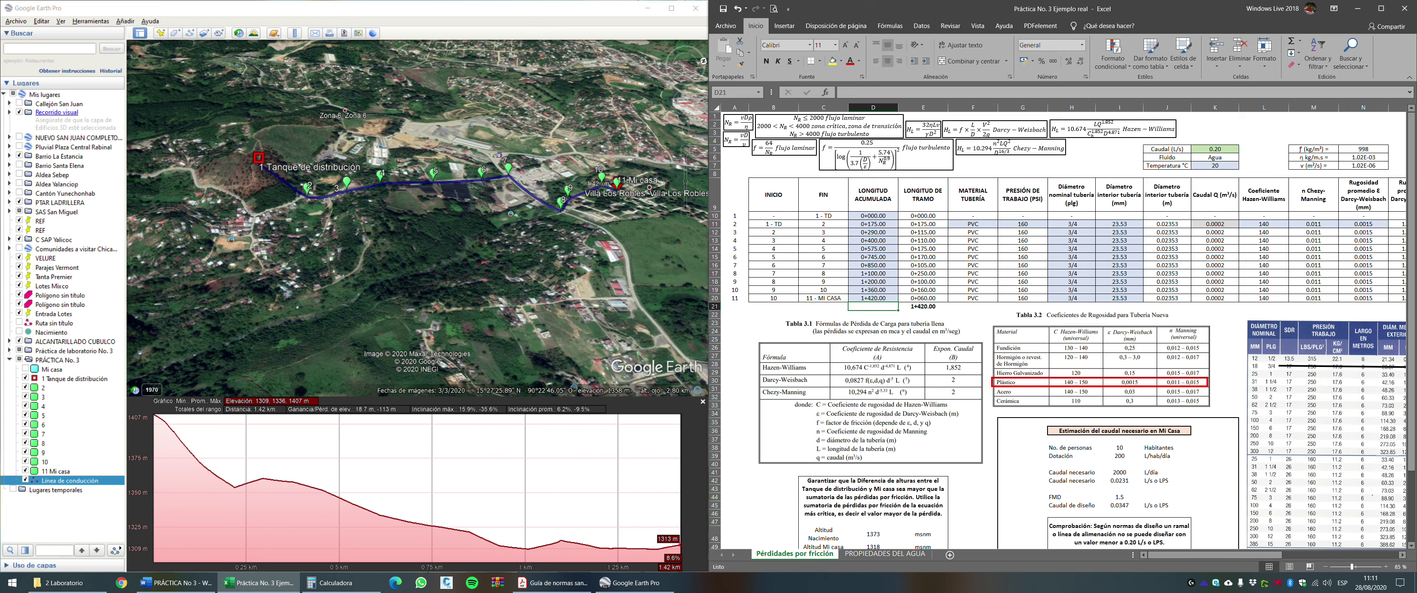
{"action": "key", "text": "Down"}
{"action": "key", "text": "Right"}
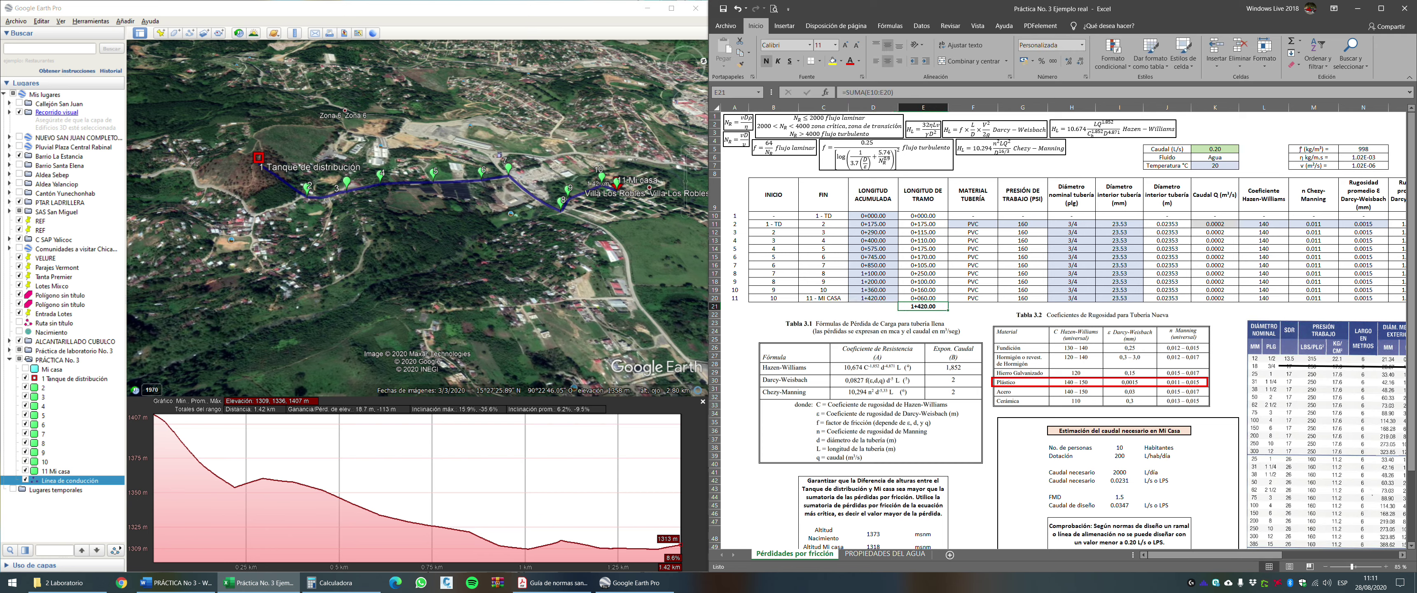
{"action": "key", "text": "Left"}
{"action": "key", "text": "Up"}
{"action": "key", "text": "Right"}
{"action": "key", "text": "Down"}
{"action": "key", "text": "Left"}
{"action": "key", "text": "Up"}
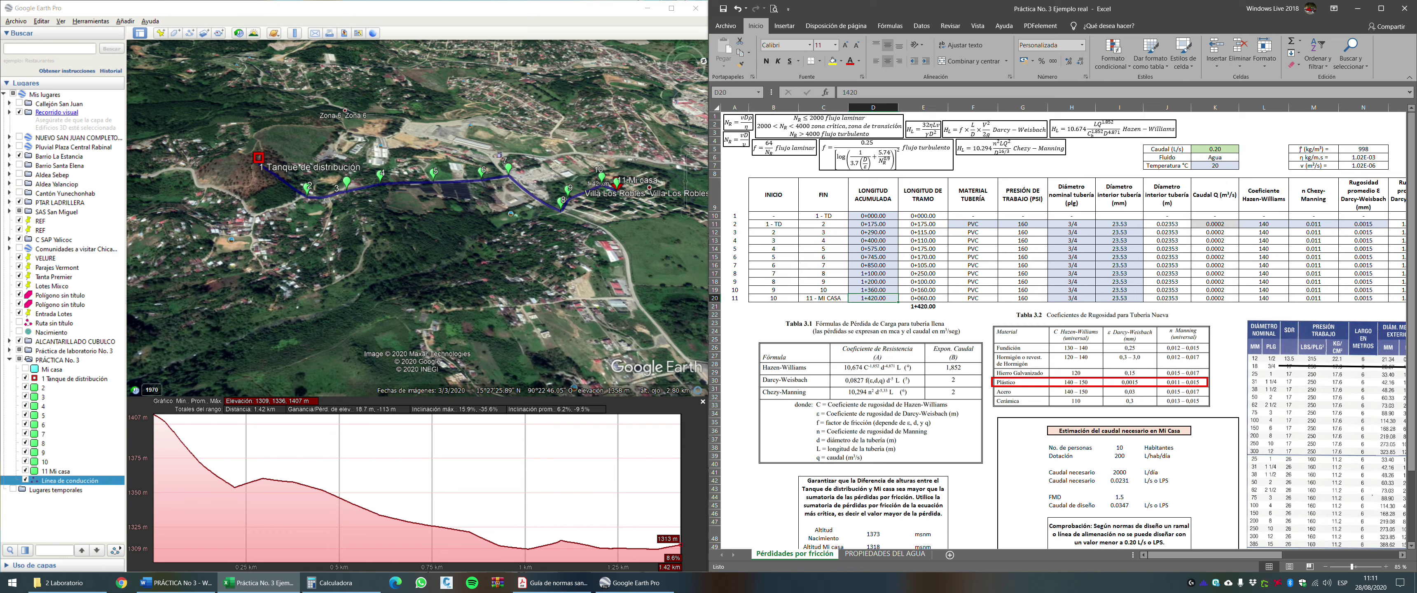
{"action": "key", "text": "Right"}
{"action": "key", "text": "Down"}
Go back up the LONGITUD DE TRAMO column from its total to the top of the pipe table.
{"action": "key", "text": "Up"}
{"action": "key", "text": "Up"}
{"action": "key", "text": "Up"}
{"action": "key", "text": "Up"}
{"action": "key", "text": "Up"}
{"action": "key", "text": "Up"}
{"action": "key", "text": "Up"}
{"action": "key", "text": "Up"}
{"action": "key", "text": "Up"}
{"action": "key", "text": "Up"}
{"action": "key", "text": "Up"}
{"action": "key", "text": "Up"}
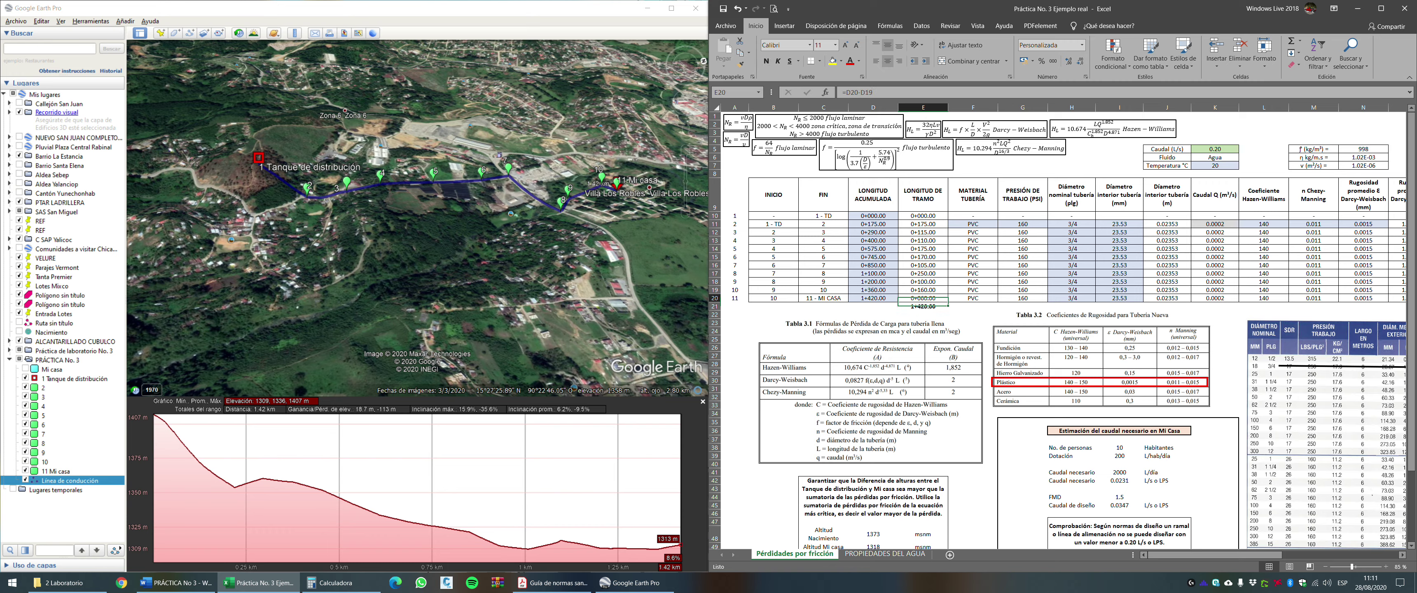
Move from the LONGITUD DE TRAMO column to the first pipe section's cell in the MATERIAL TUBERÍA column.
{"action": "key", "text": "Down"}
{"action": "key", "text": "Left"}
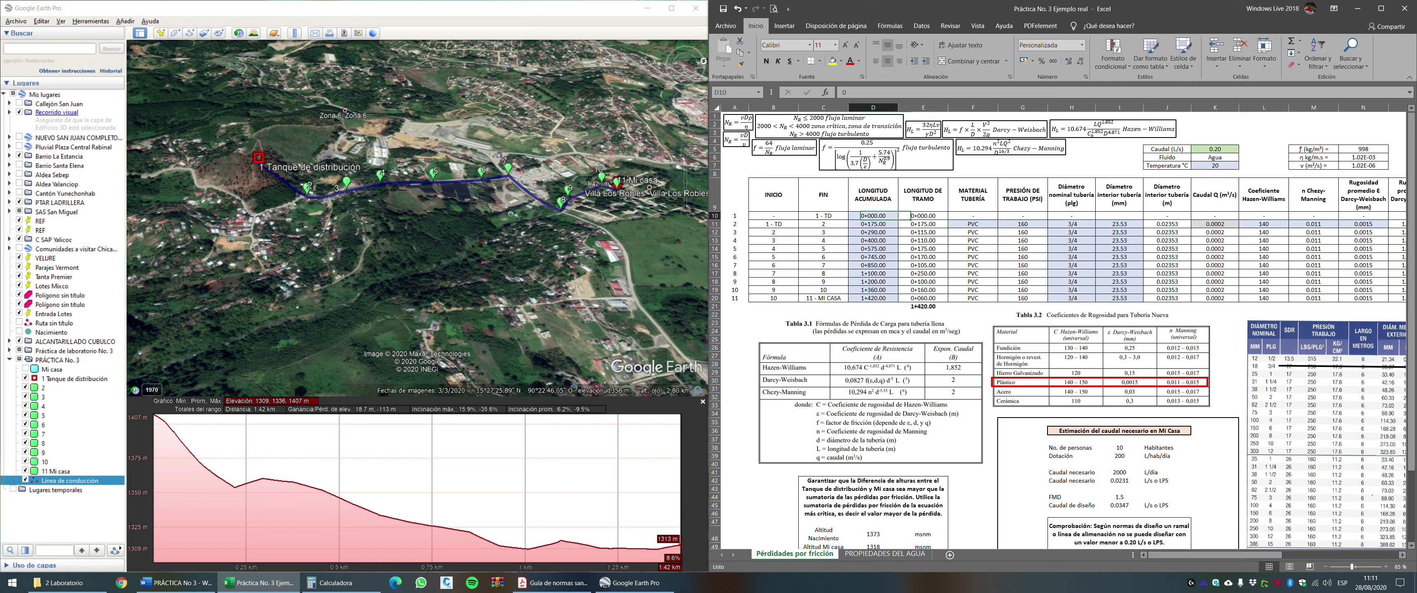
{"action": "key", "text": "Left"}
{"action": "key", "text": "Left"}
{"action": "key", "text": "Right"}
{"action": "key", "text": "Right"}
{"action": "key", "text": "Right"}
{"action": "key", "text": "Right"}
{"action": "key", "text": "Down"}
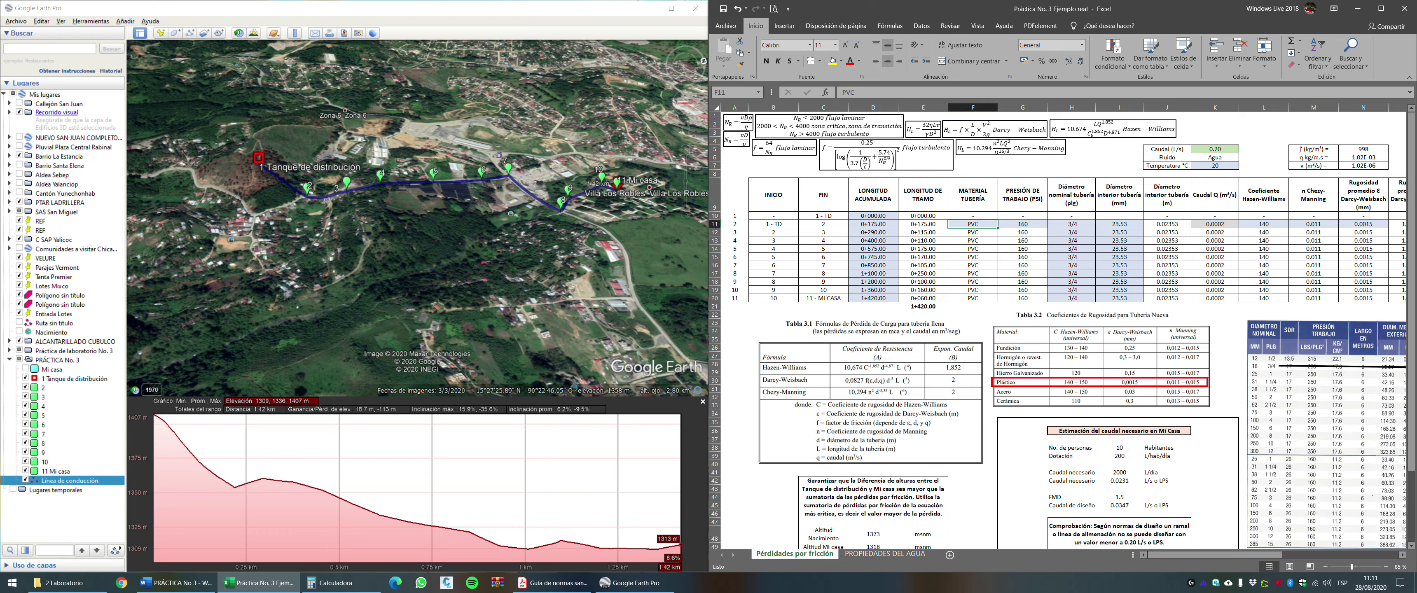
Check the MATERIAL TUBERÍA entries down the pipe table and return to the first section's PVC entry.
{"action": "key", "text": "Down"}
{"action": "key", "text": "Up"}
{"action": "key", "text": "Up"}
{"action": "key", "text": "Down"}
{"action": "key", "text": "Down"}
{"action": "key", "text": "Down"}
{"action": "key", "text": "Down"}
{"action": "key", "text": "Down"}
{"action": "key", "text": "Down"}
{"action": "key", "text": "Down"}
{"action": "key", "text": "Down"}
{"action": "key", "text": "Down"}
{"action": "key", "text": "Down"}
{"action": "key", "text": "Up"}
{"action": "key", "text": "Up"}
{"action": "key", "text": "Up"}
{"action": "key", "text": "Up"}
{"action": "key", "text": "Up"}
{"action": "key", "text": "Up"}
{"action": "key", "text": "Up"}
{"action": "key", "text": "Up"}
{"action": "key", "text": "Up"}
{"action": "key", "text": "Up"}
{"action": "left_click", "coordinate": [972, 224]}
Inspect row 17 of the pipe table from the n Chezy-Manning cell across to the Reynolds number formula in S17.
{"action": "left_click", "coordinate": [1313, 274]}
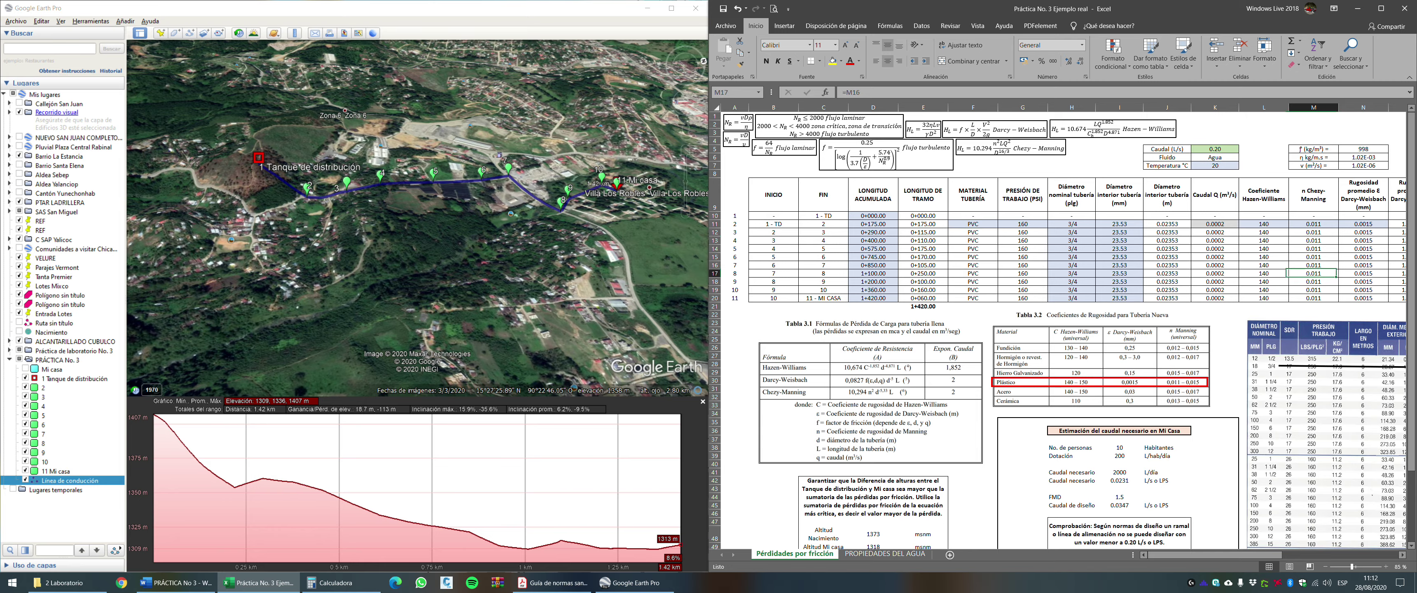
{"action": "key", "text": "Right"}
{"action": "key", "text": "Right"}
{"action": "key", "text": "Right"}
{"action": "key", "text": "Right"}
{"action": "key", "text": "Right"}
{"action": "key", "text": "Right"}
Look at the pipe diameter table in the workbook and open its source PDF, Diametros tubería PVC, from the 2 Laboratorio folder.
{"action": "scroll", "coordinate": [1057, 330], "scroll_direction": "down", "scroll_amount": 3}
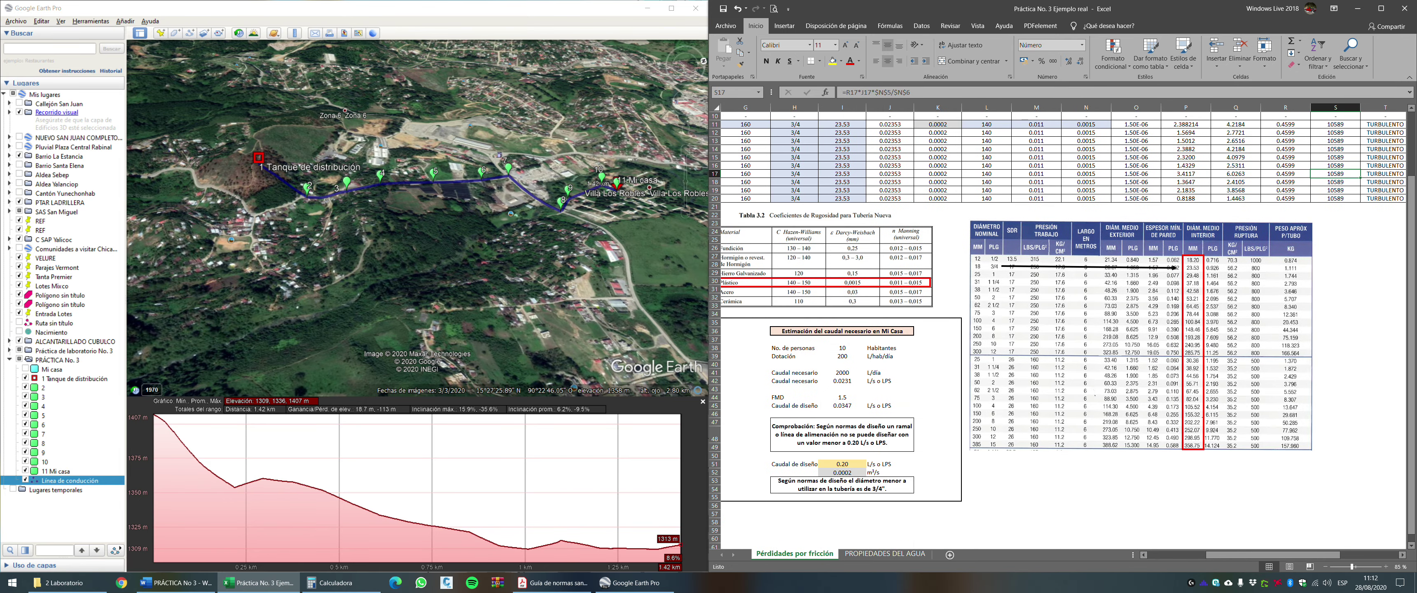
{"action": "left_click", "coordinate": [59, 583]}
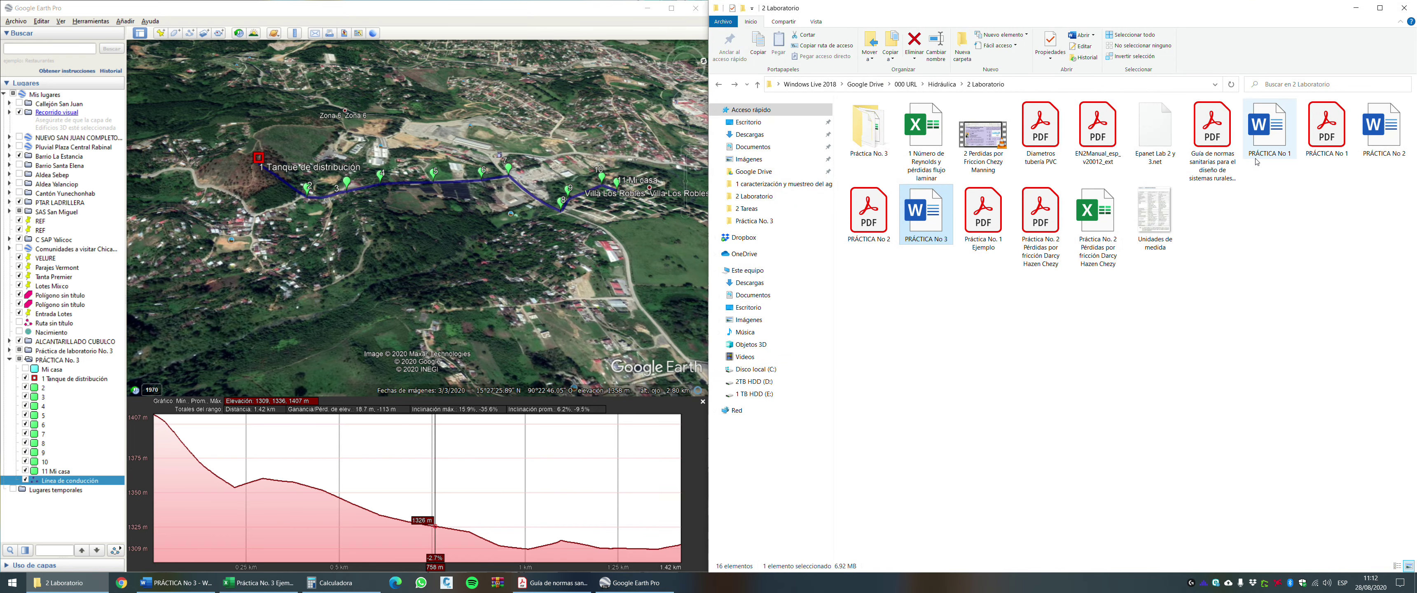
{"action": "double_click", "coordinate": [1041, 132]}
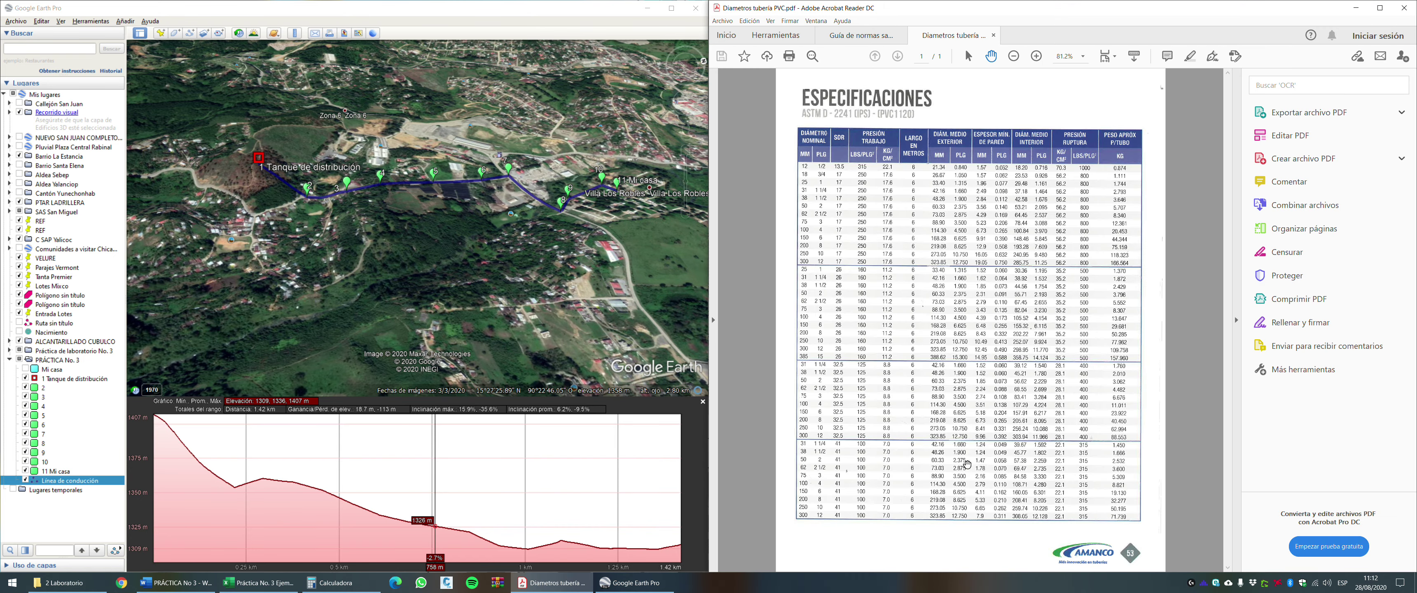
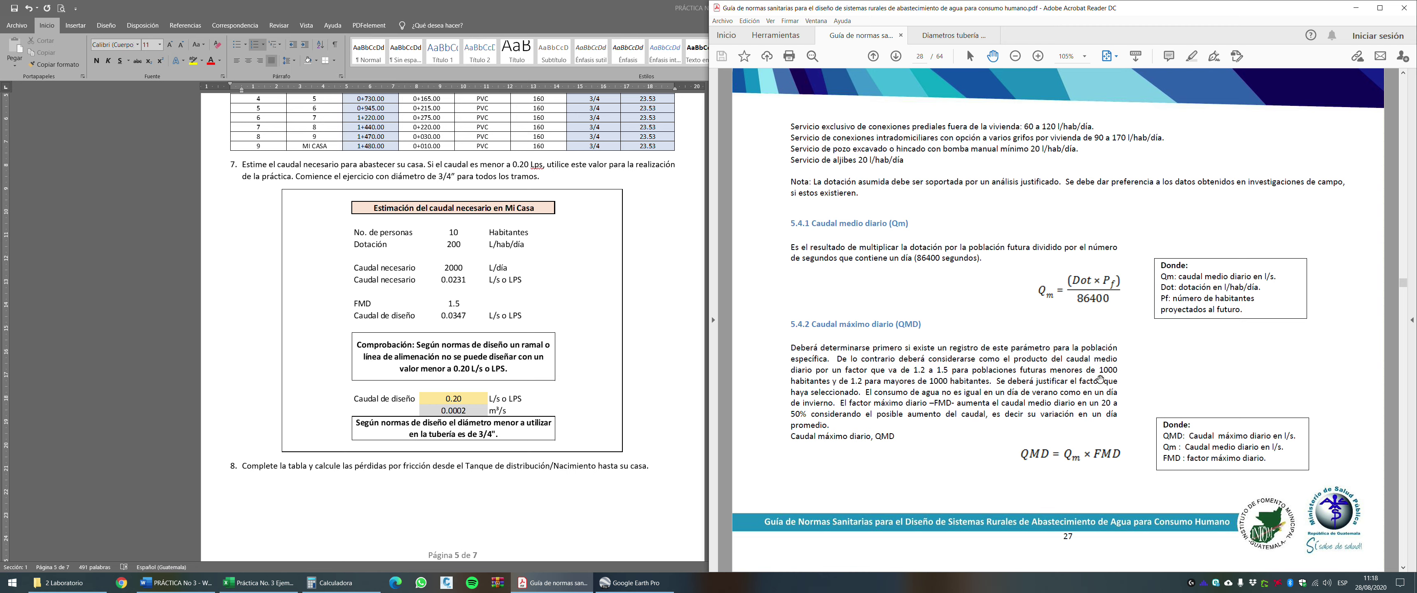
Switch to the PRÁCTICA No 3 Word document and review the household flow estimate under item 7.
{"action": "left_click", "coordinate": [458, 307]}
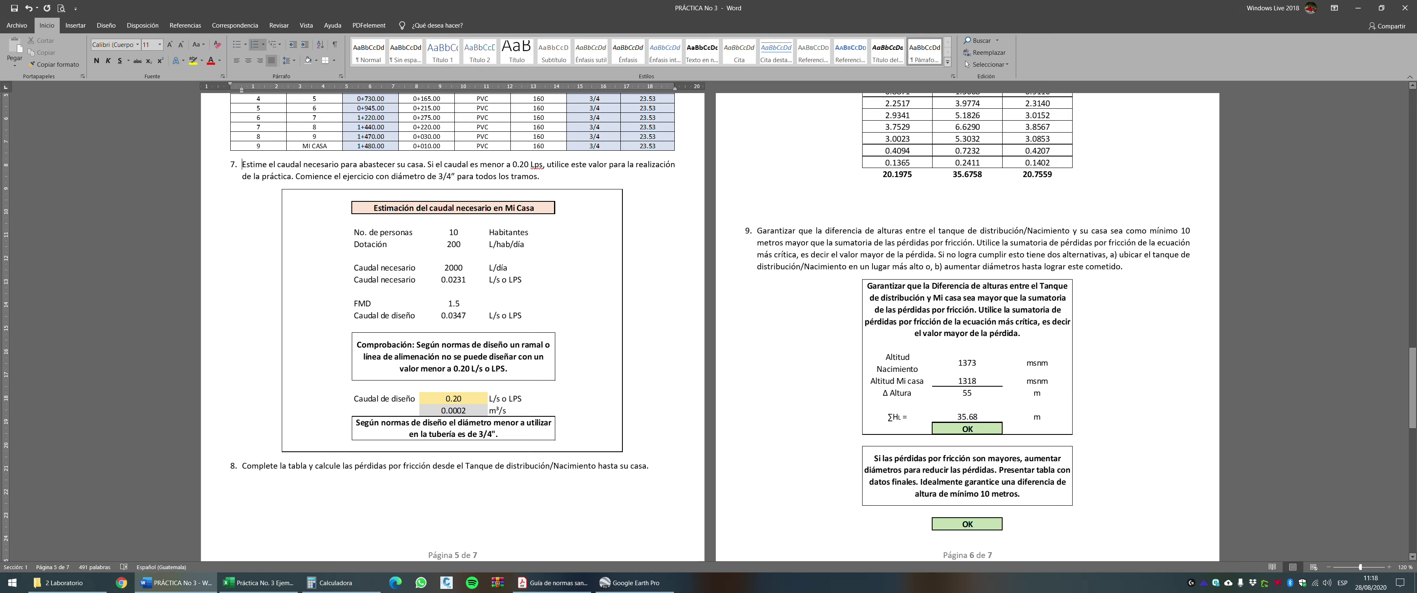
{"action": "left_click", "coordinate": [458, 307]}
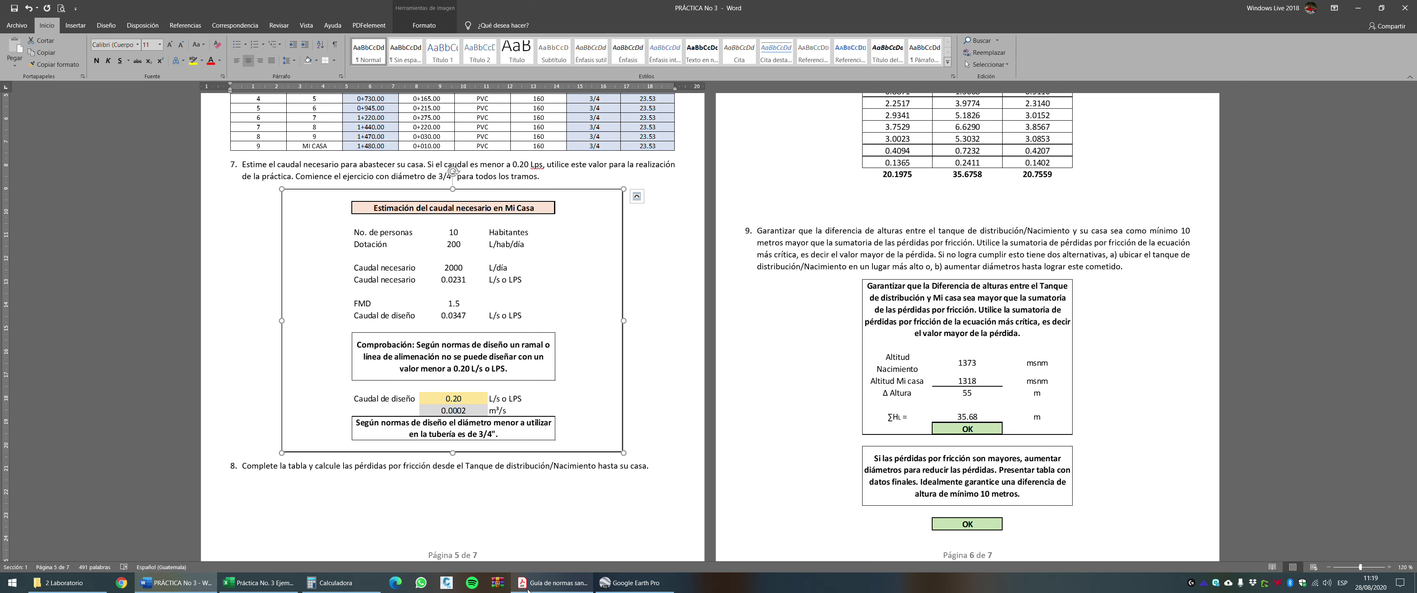
Switch to the Guía de normas sanitarias PDF, browse from section 5.4.2 through section 6.1.2, and return to its cover.
{"action": "left_click", "coordinate": [553, 583]}
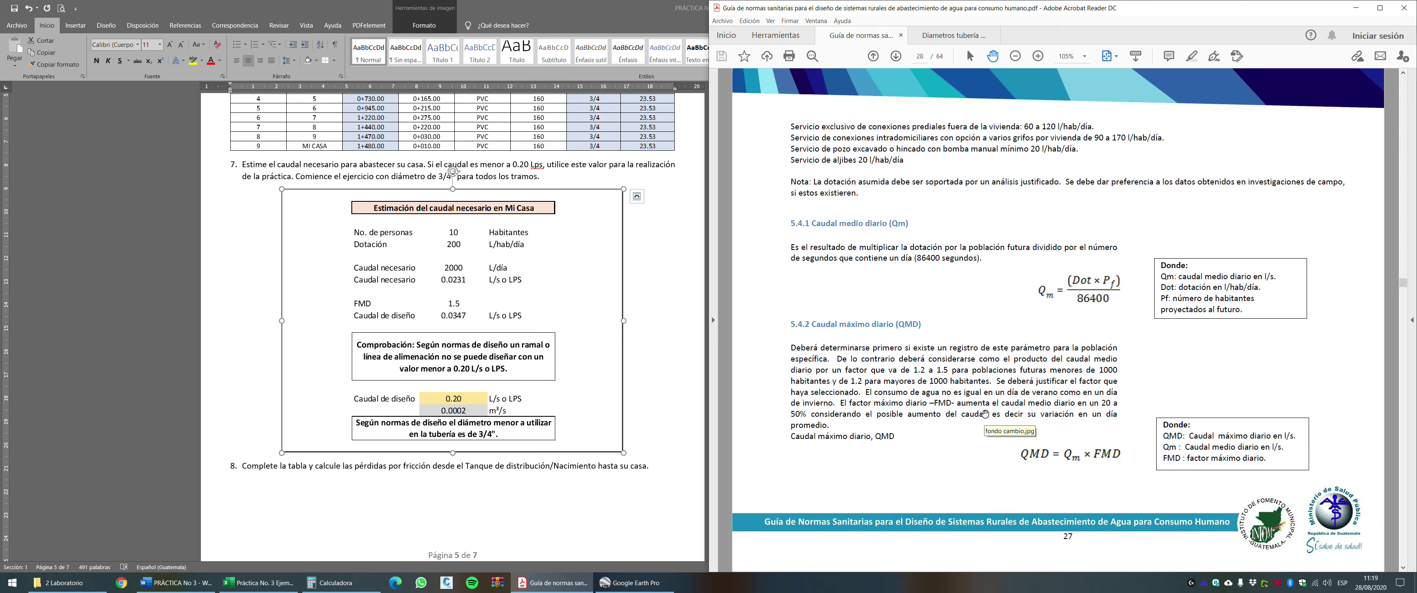
{"action": "scroll", "coordinate": [984, 414], "scroll_direction": "down", "scroll_amount": 3}
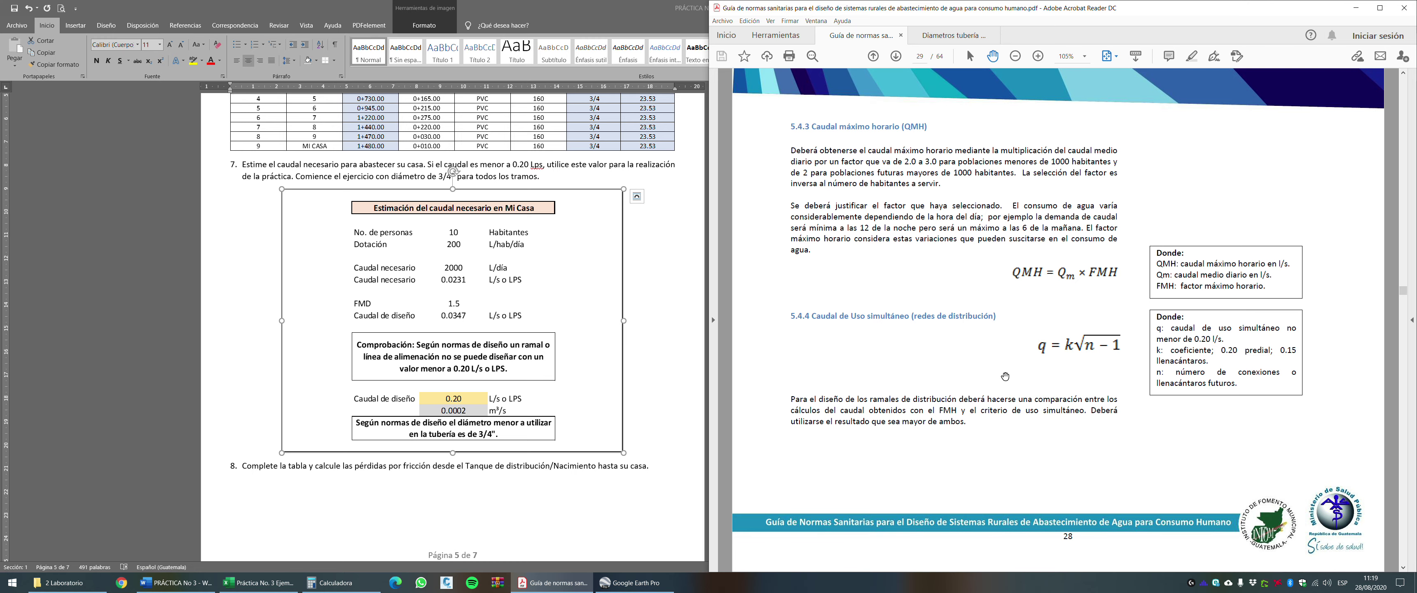
{"action": "scroll", "coordinate": [1005, 376], "scroll_direction": "down", "scroll_amount": 2}
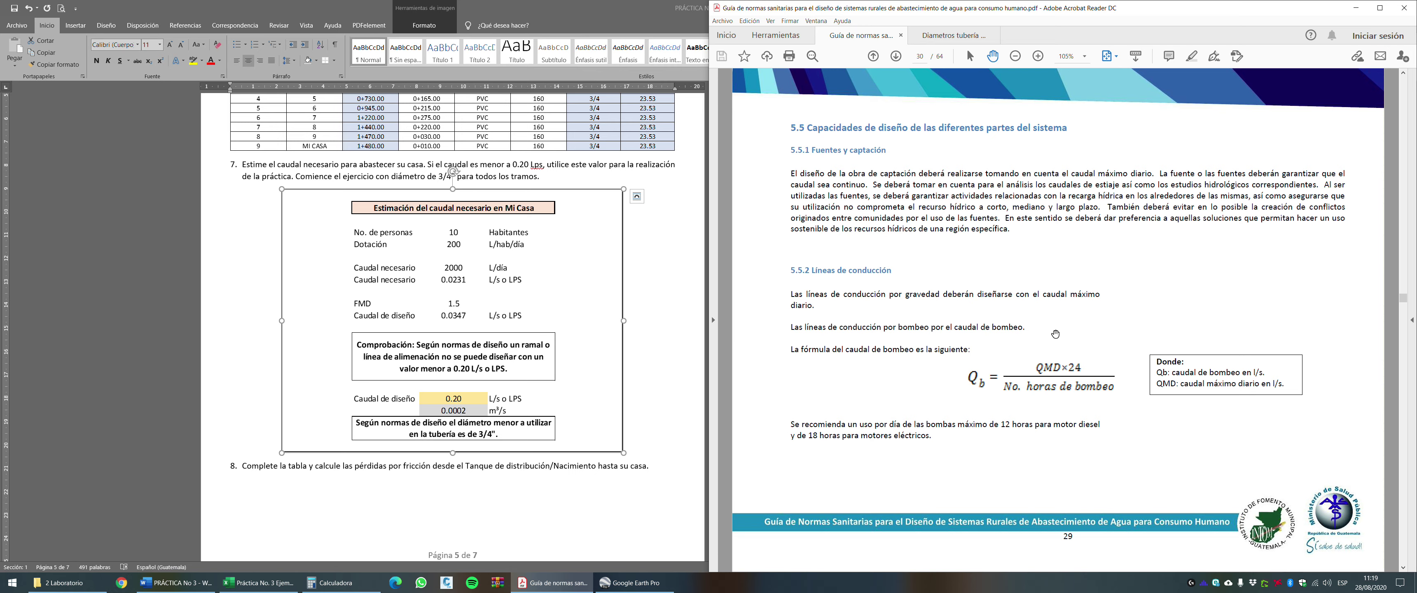
{"action": "scroll", "coordinate": [1063, 330], "scroll_direction": "down", "scroll_amount": 2}
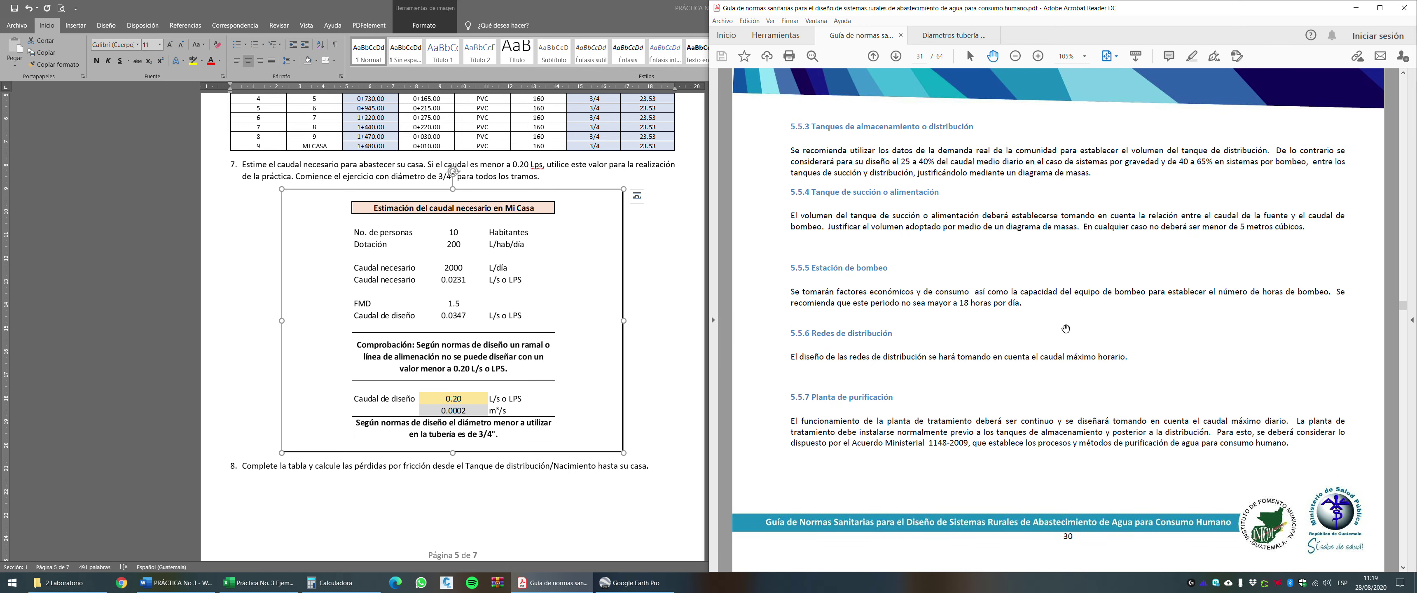
{"action": "scroll", "coordinate": [1065, 328], "scroll_direction": "down", "scroll_amount": 2}
{"action": "scroll", "coordinate": [1077, 330], "scroll_direction": "down", "scroll_amount": 3}
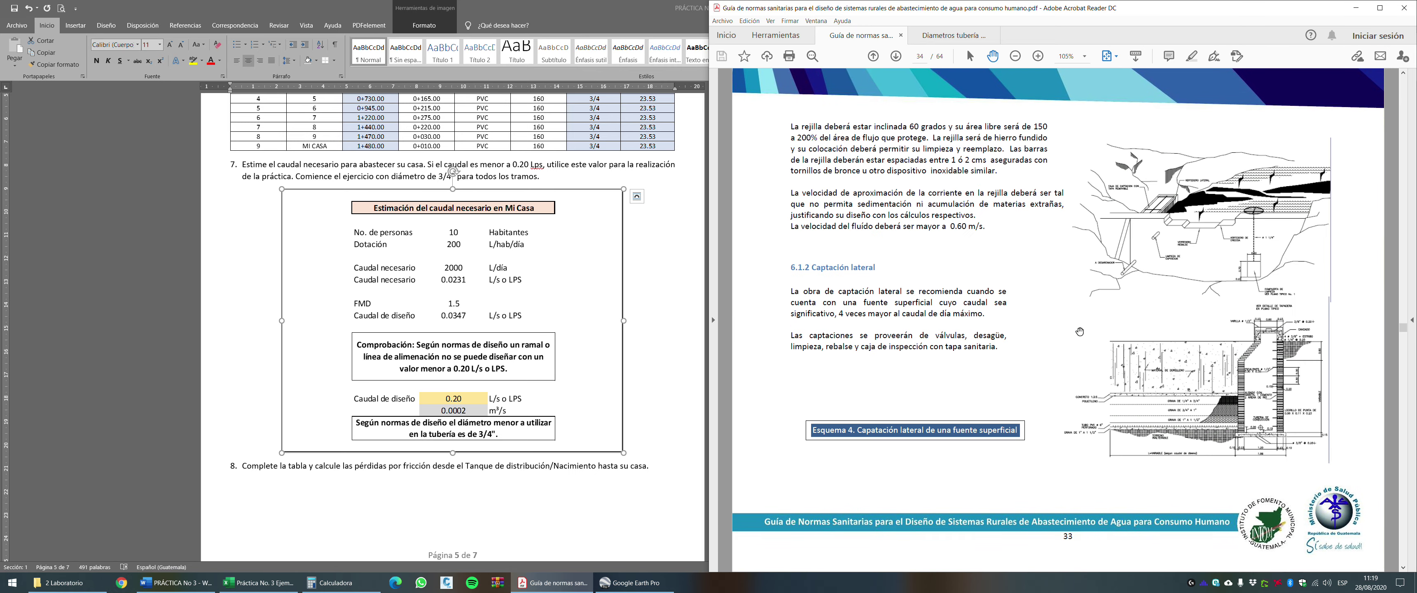
{"action": "scroll", "coordinate": [1068, 325], "scroll_direction": "up", "scroll_amount": 15}
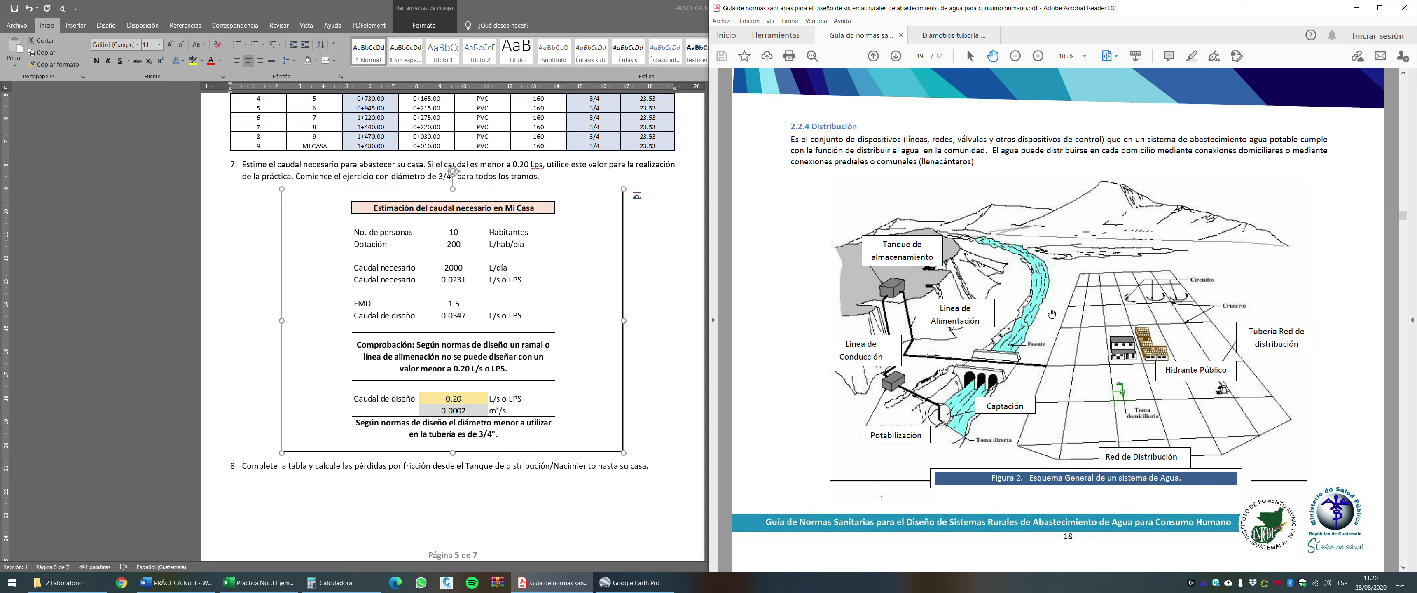
{"action": "scroll", "coordinate": [1052, 315], "scroll_direction": "up", "scroll_amount": 18}
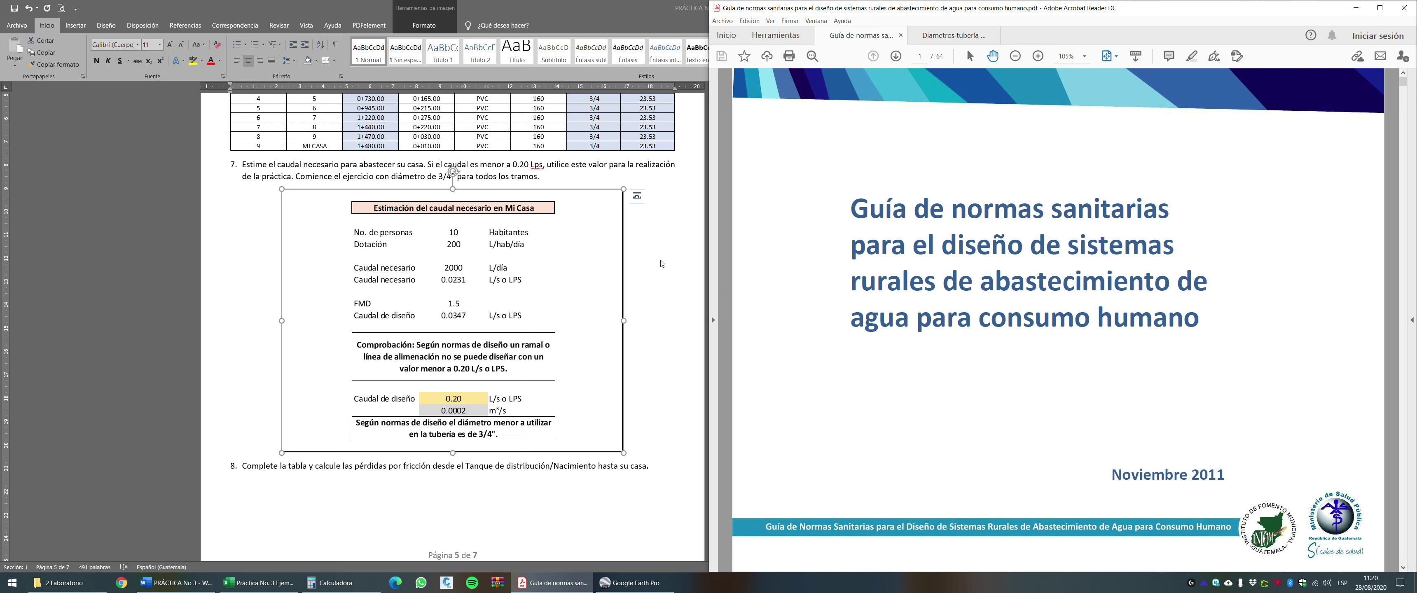
Deselect the flow-estimate picture in the Word document and search the Guía de normas sanitarias PDF for "TUBERÍA".
{"action": "key", "text": "super+Up"}
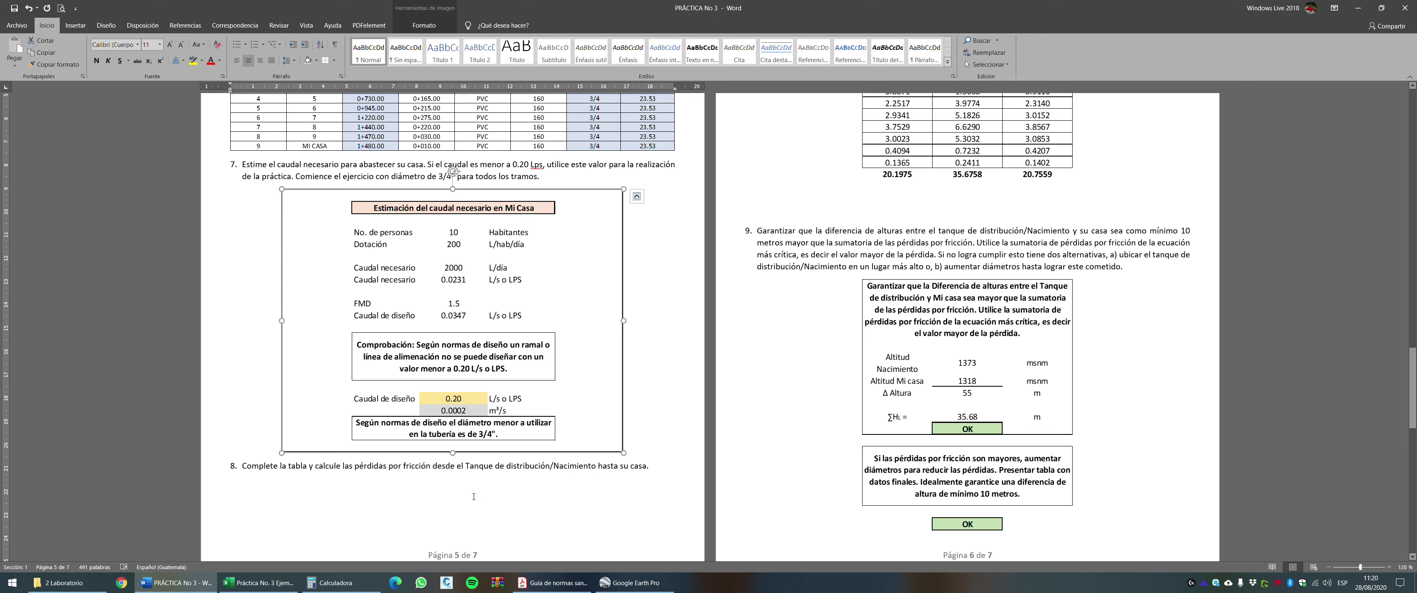
{"action": "left_click", "coordinate": [475, 478]}
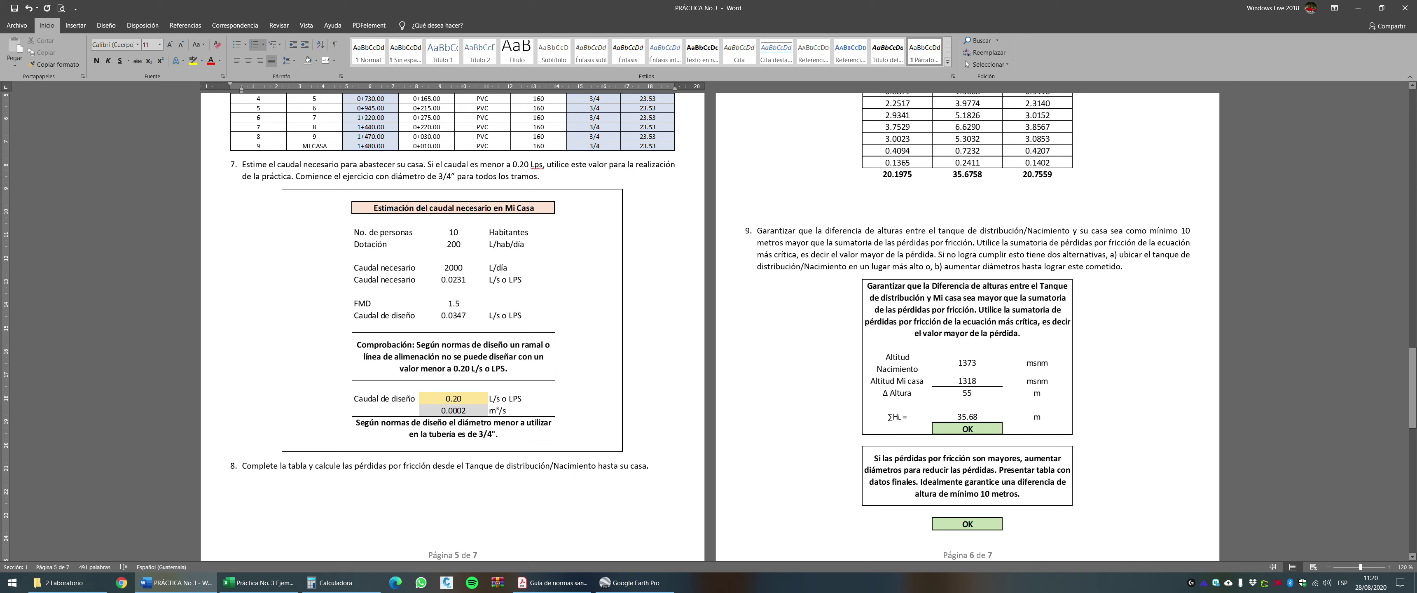
{"action": "left_click", "coordinate": [551, 583]}
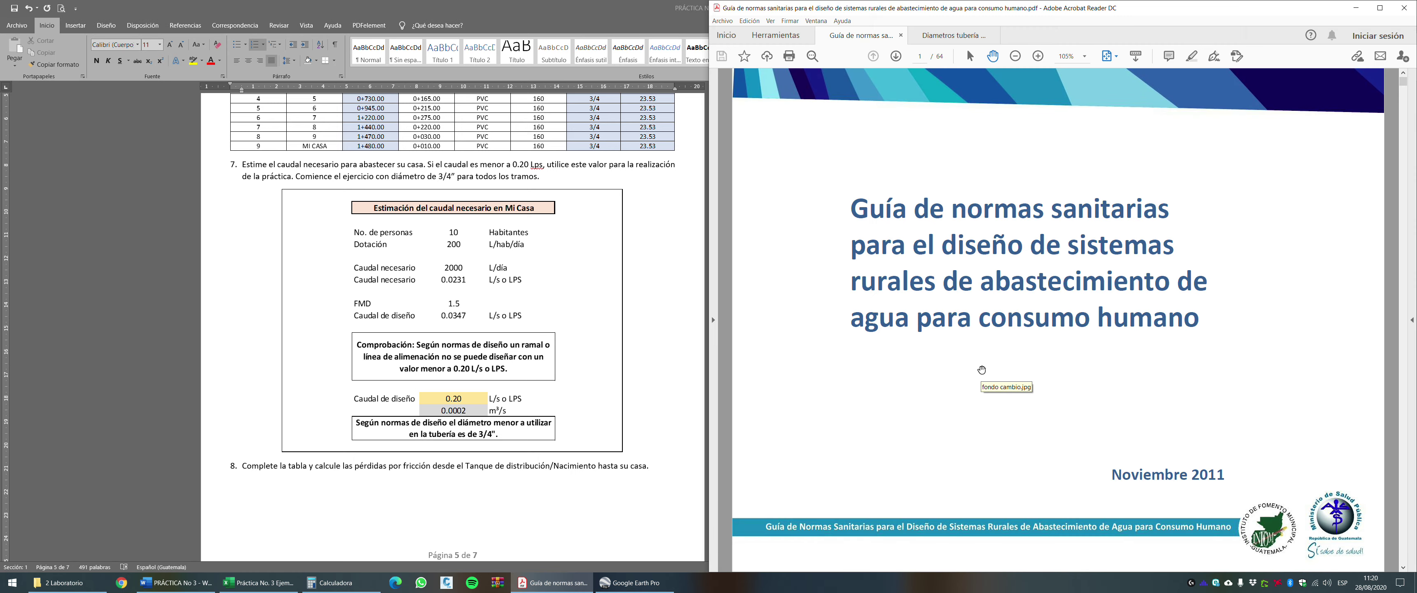
{"action": "key", "text": "ctrl+f"}
{"action": "type", "text": "TU"}
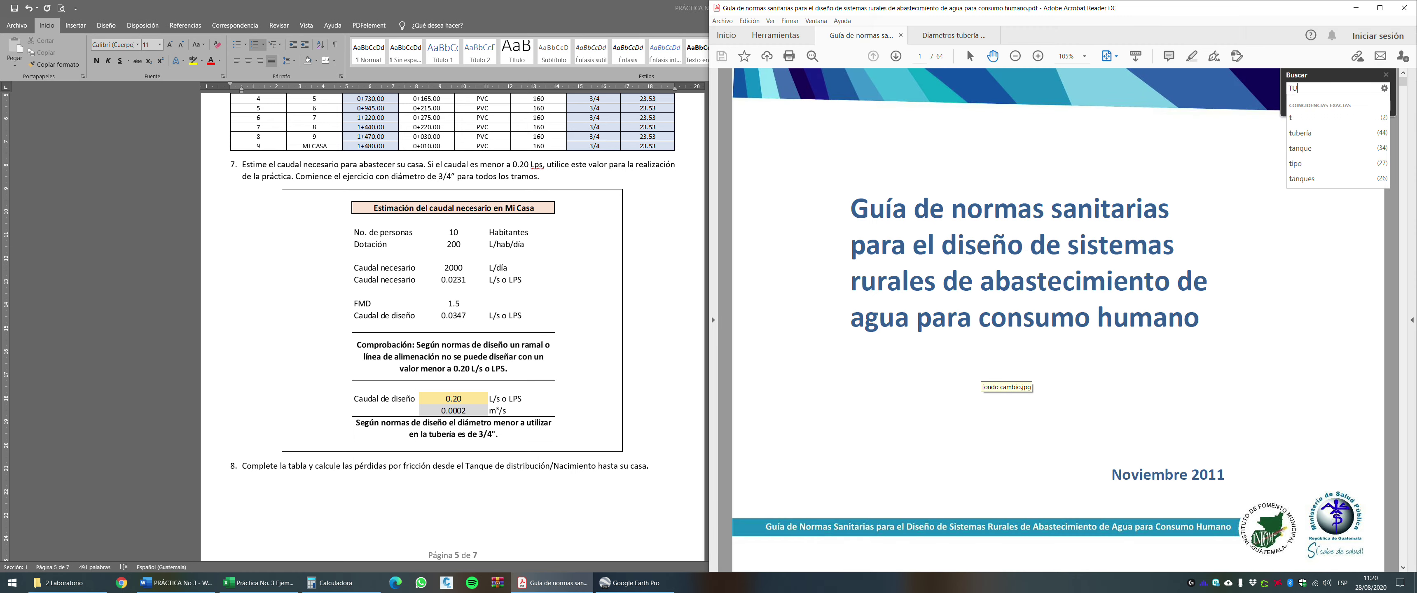
{"action": "type", "text": "BERÍA"}
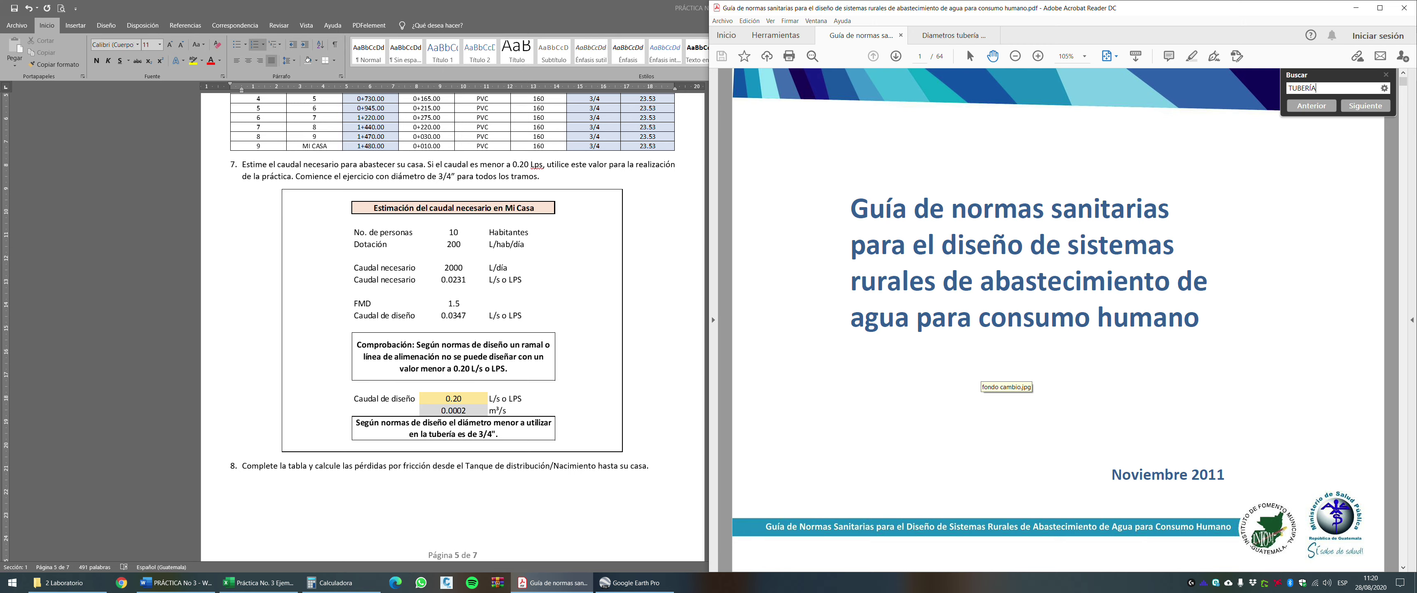
{"action": "key", "text": "Return"}
Go through the TUBERÍA matches to section 6.2.2 Conducciones forzadas and examine its diameter and velocity requirements.
{"action": "key", "text": "Return"}
{"action": "key", "text": "Return"}
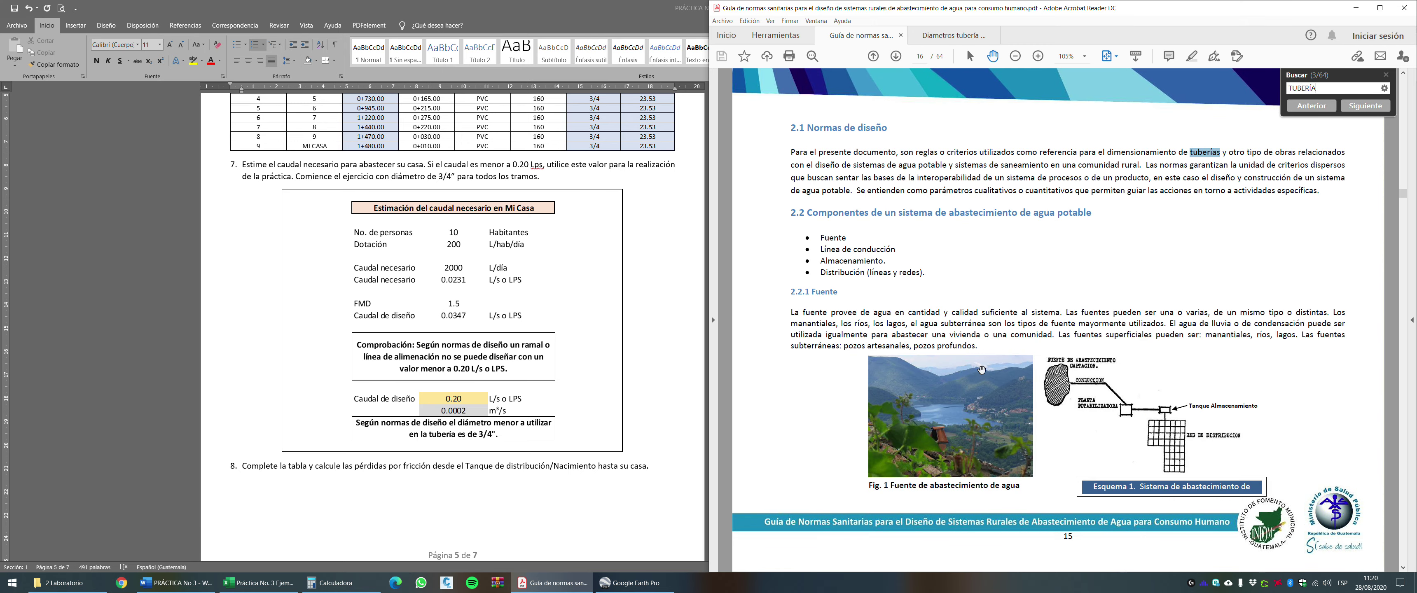
{"action": "key", "text": "Return"}
{"action": "key", "text": "Return"}
{"action": "key", "text": "Return"}
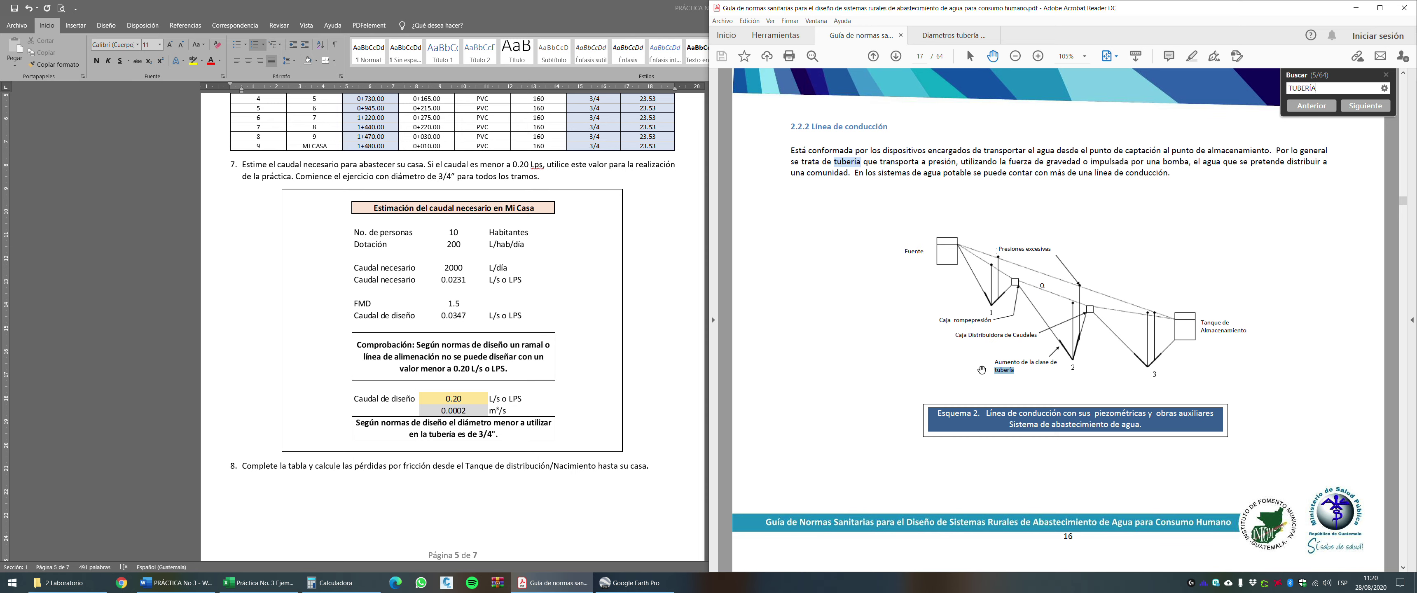
{"action": "key", "text": "Return"}
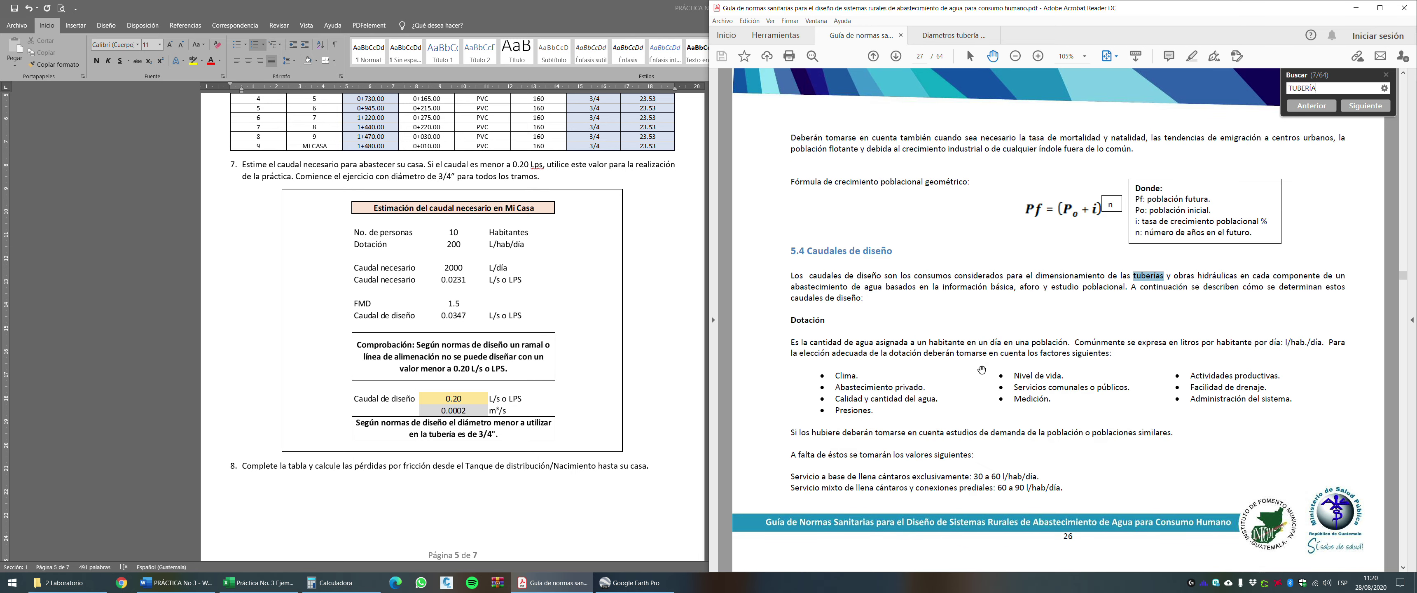
{"action": "key", "text": "Return"}
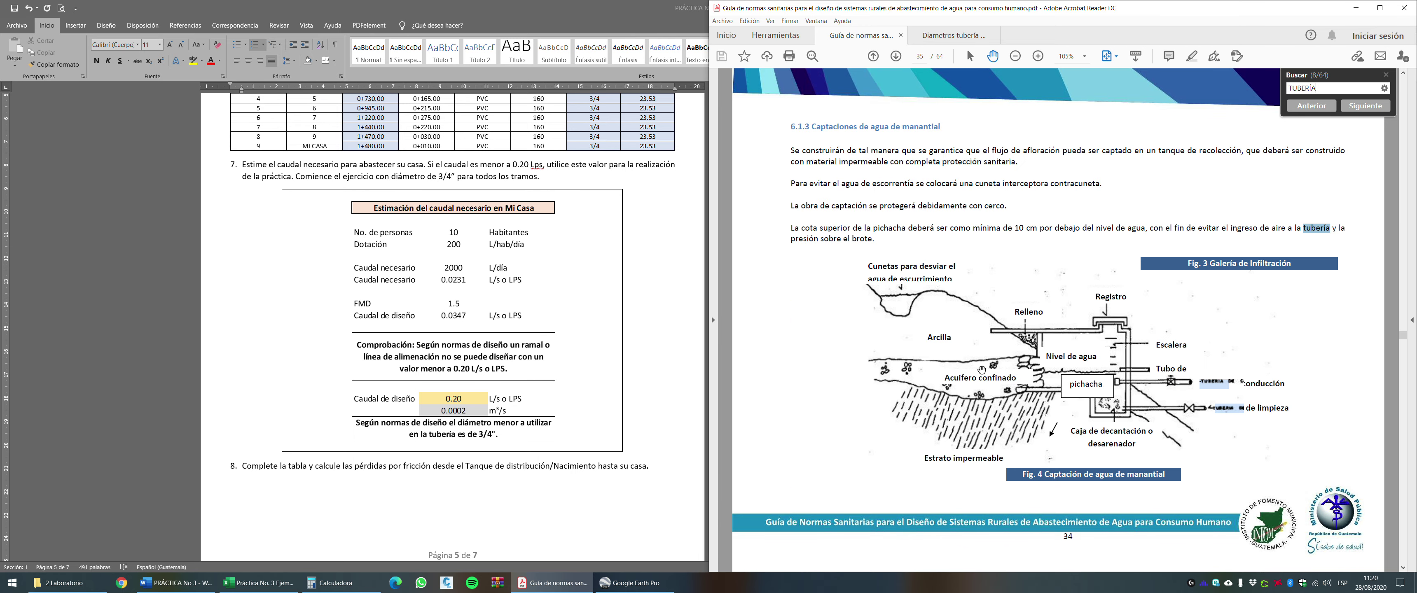
{"action": "key", "text": "Return"}
{"action": "key", "text": "Return"}
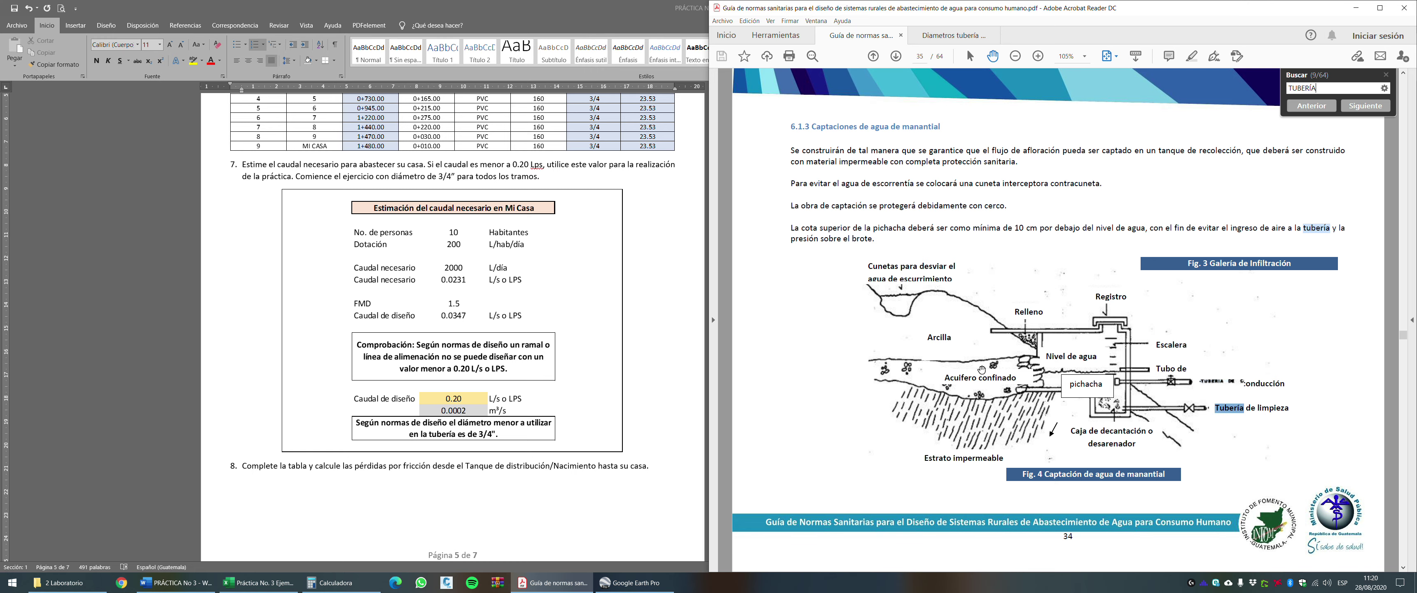
{"action": "key", "text": "Return"}
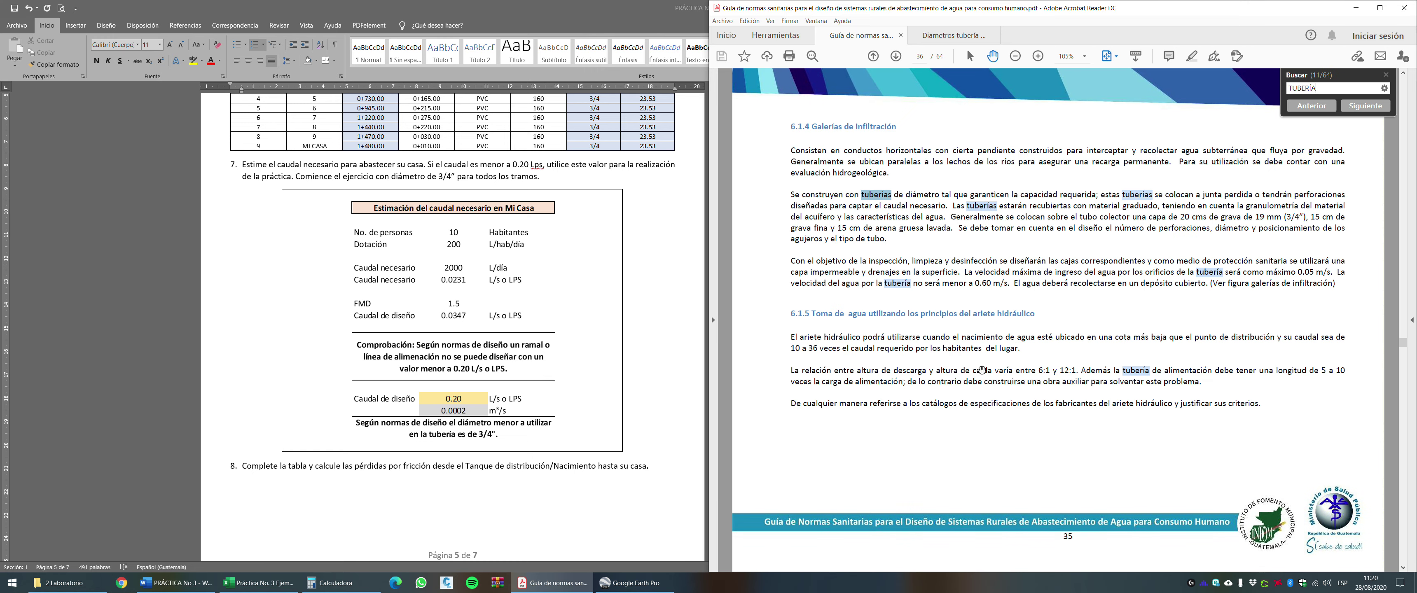
{"action": "key", "text": "Return"}
{"action": "key", "text": "Return"}
{"action": "key", "text": "Return"}
{"action": "key", "text": "Return"}
{"action": "key", "text": "Return"}
{"action": "key", "text": "Return"}
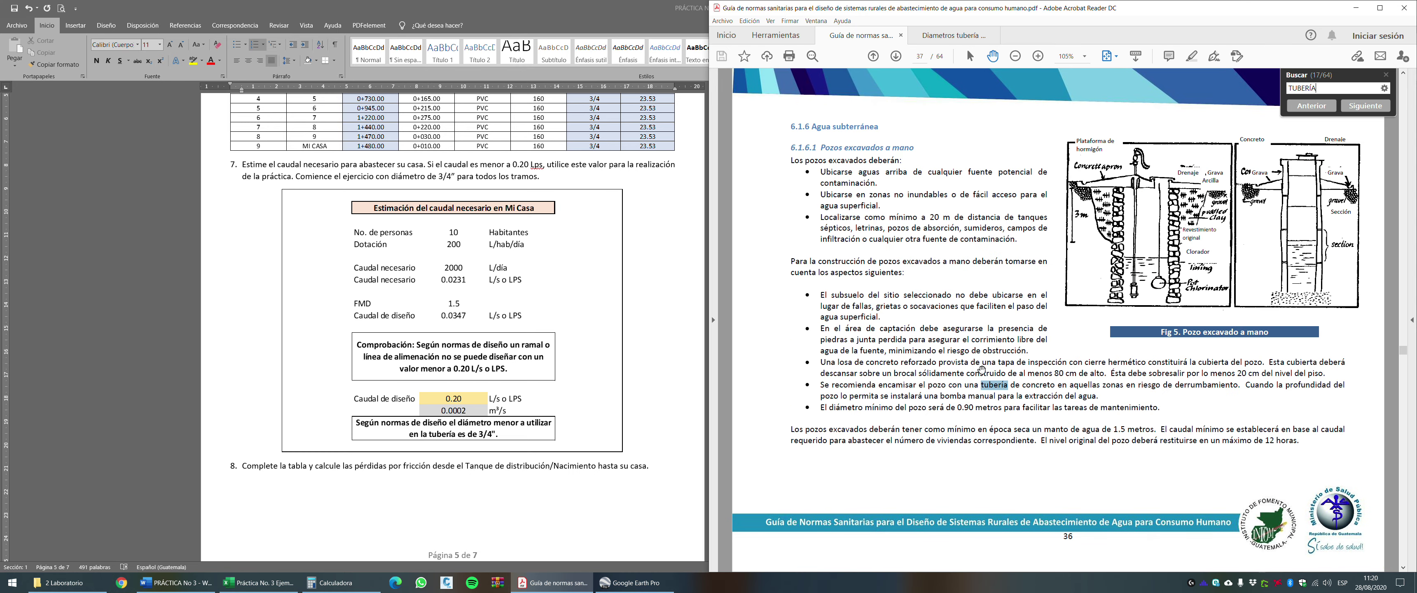
{"action": "key", "text": "Return"}
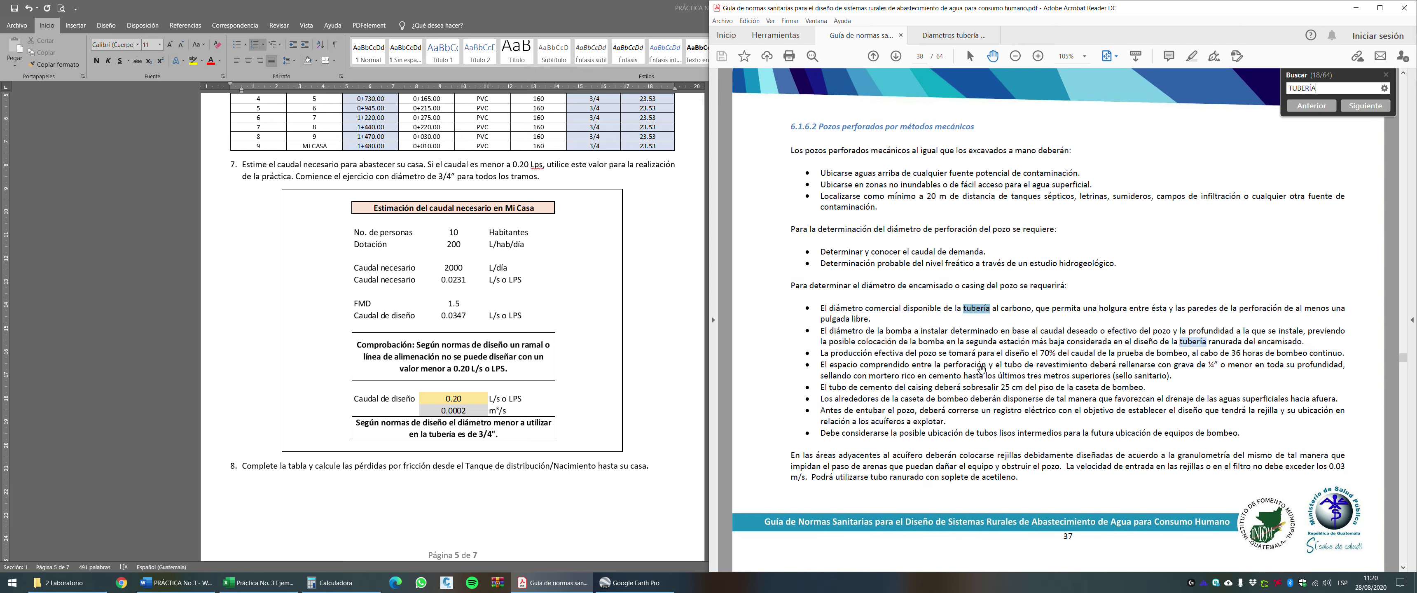
{"action": "key", "text": "Return"}
{"action": "key", "text": "Return"}
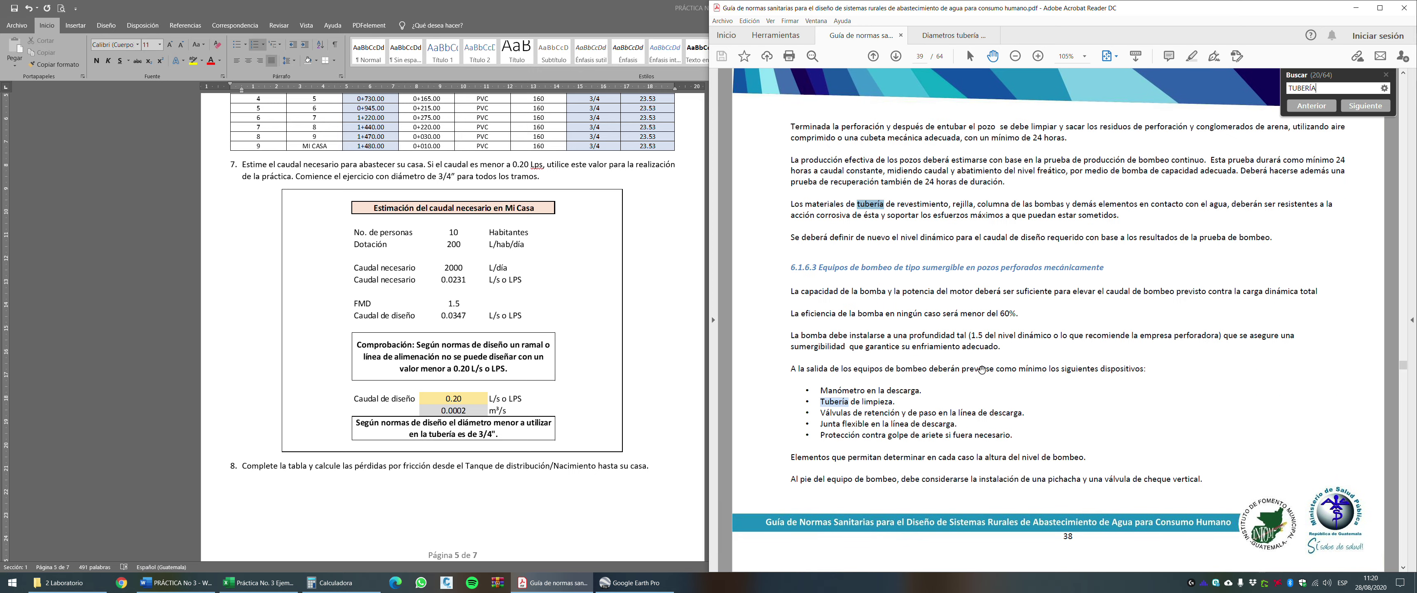
{"action": "key", "text": "Return"}
{"action": "key", "text": "Return"}
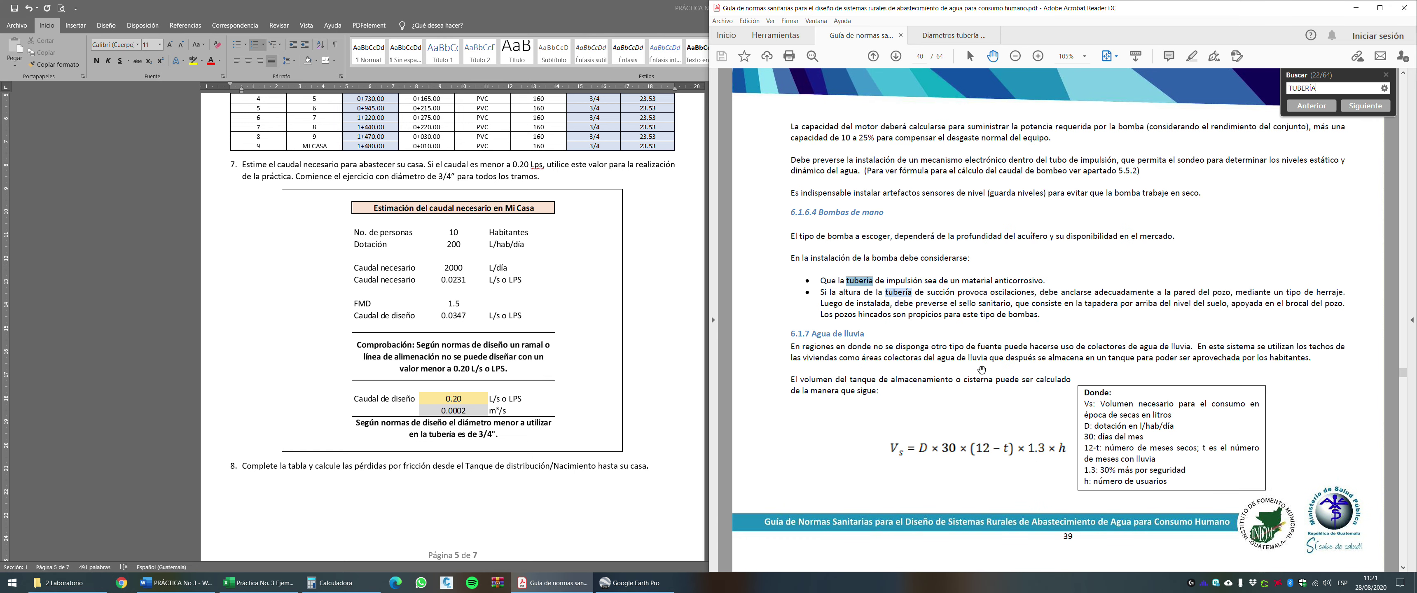
{"action": "key", "text": "Return"}
{"action": "key", "text": "Return"}
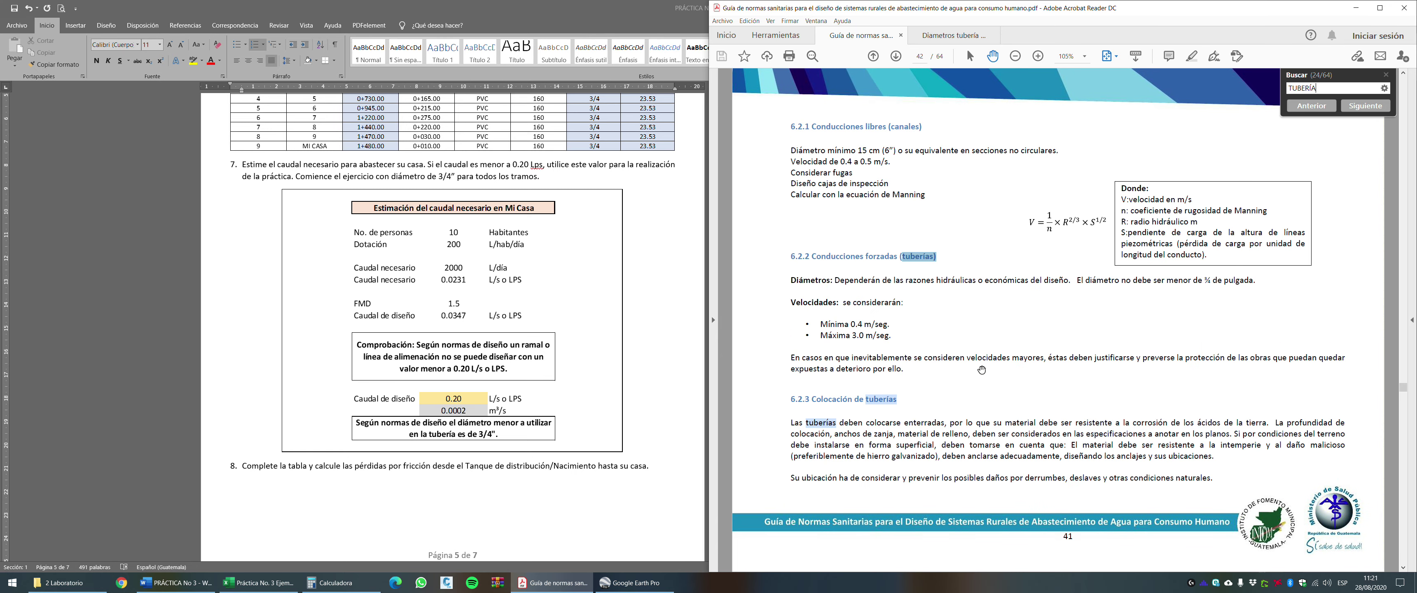
{"action": "left_click", "coordinate": [881, 269]}
Switch back to the PRÁCTICA No 3 Word document and review the title and model tables under item 1.
{"action": "left_click", "coordinate": [676, 304]}
{"action": "scroll", "coordinate": [677, 304], "scroll_direction": "up", "scroll_amount": 20}
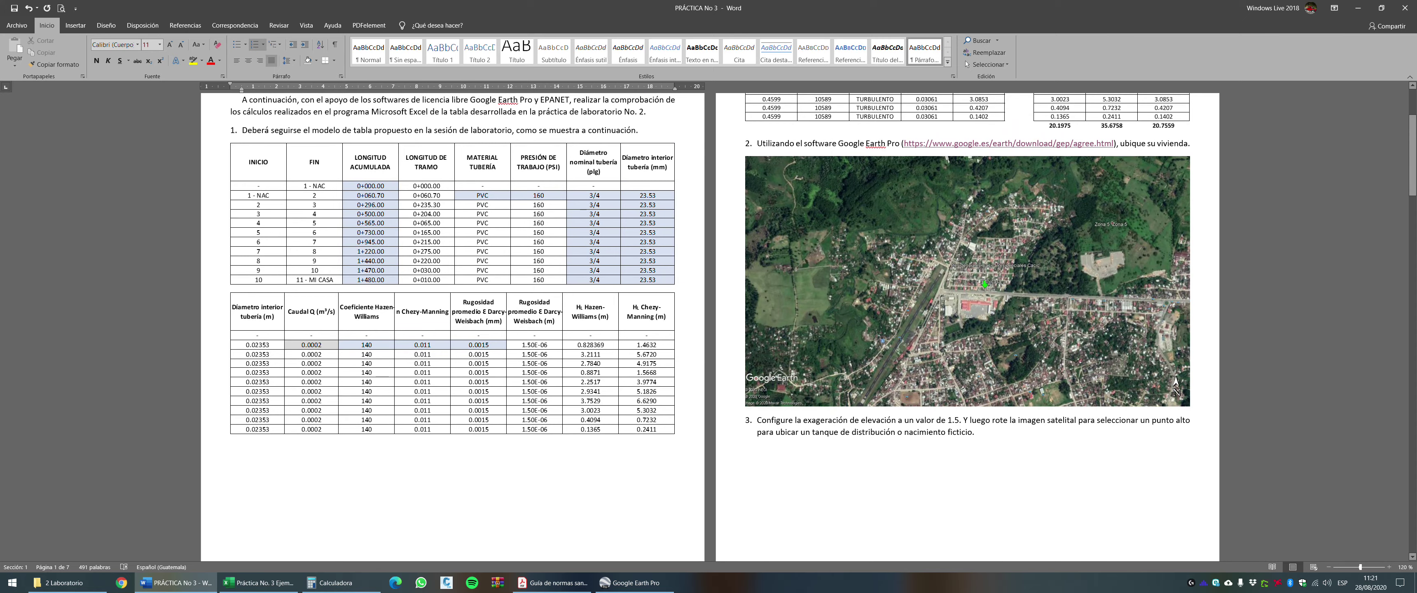
{"action": "scroll", "coordinate": [710, 325], "scroll_direction": "up", "scroll_amount": 3}
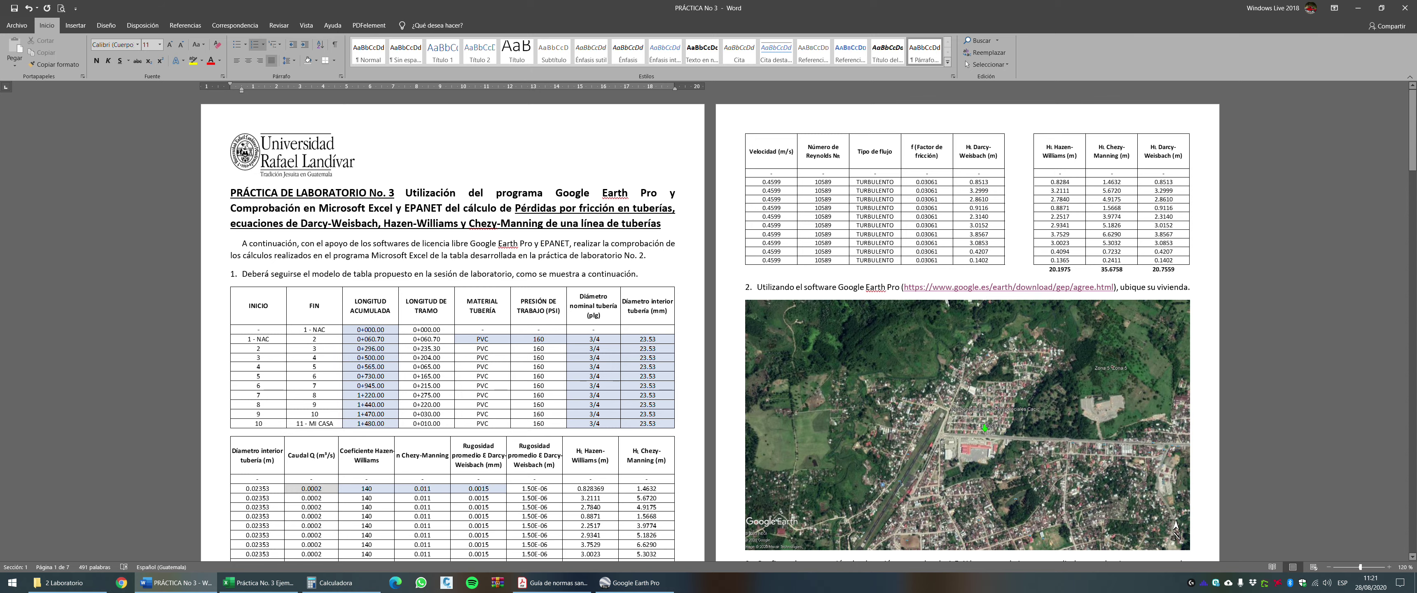
{"action": "scroll", "coordinate": [808, 325], "scroll_direction": "down", "scroll_amount": 5}
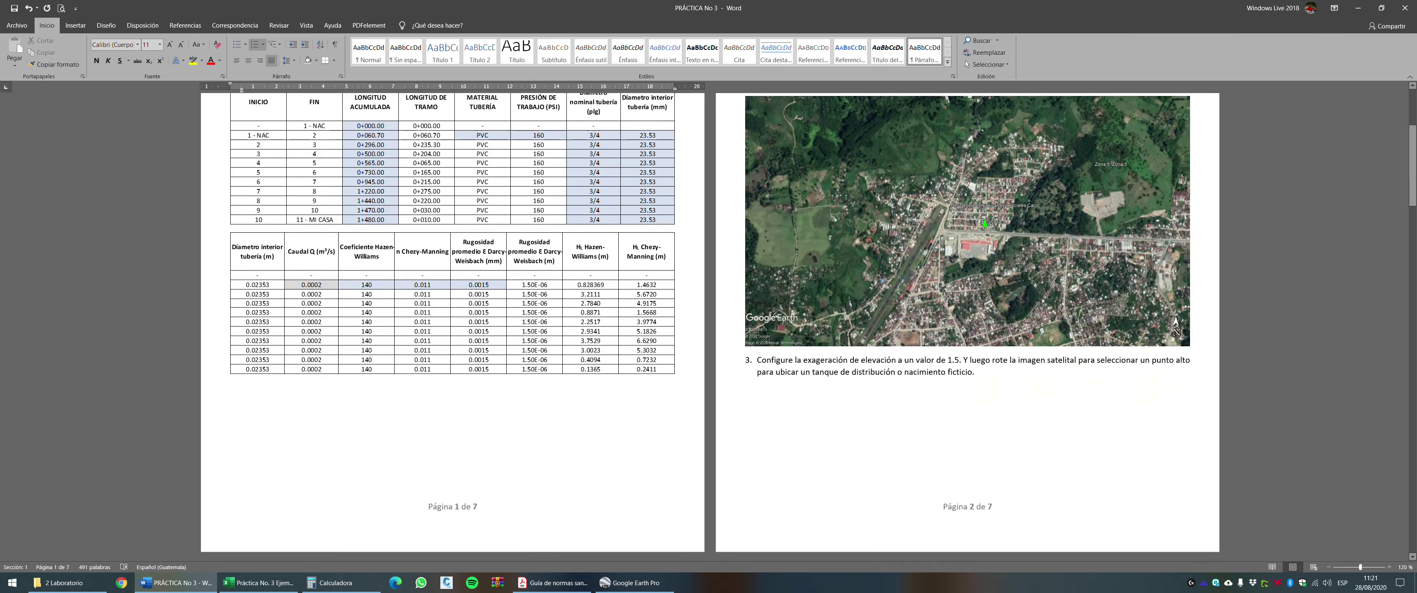
Review the flow-estimate instructions in item 7 and the friction-loss instruction in item 8 of the Word document.
{"action": "scroll", "coordinate": [808, 325], "scroll_direction": "down", "scroll_amount": 20}
{"action": "key", "text": "alt+Tab"}
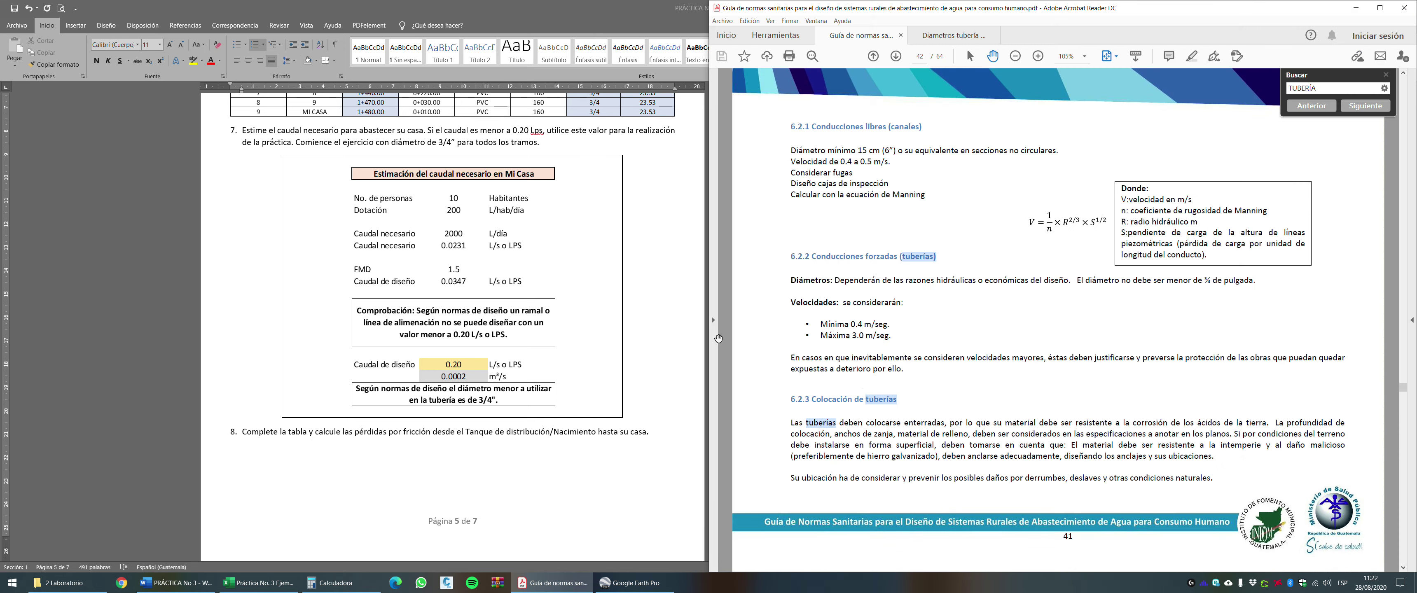
{"action": "left_click", "coordinate": [477, 431]}
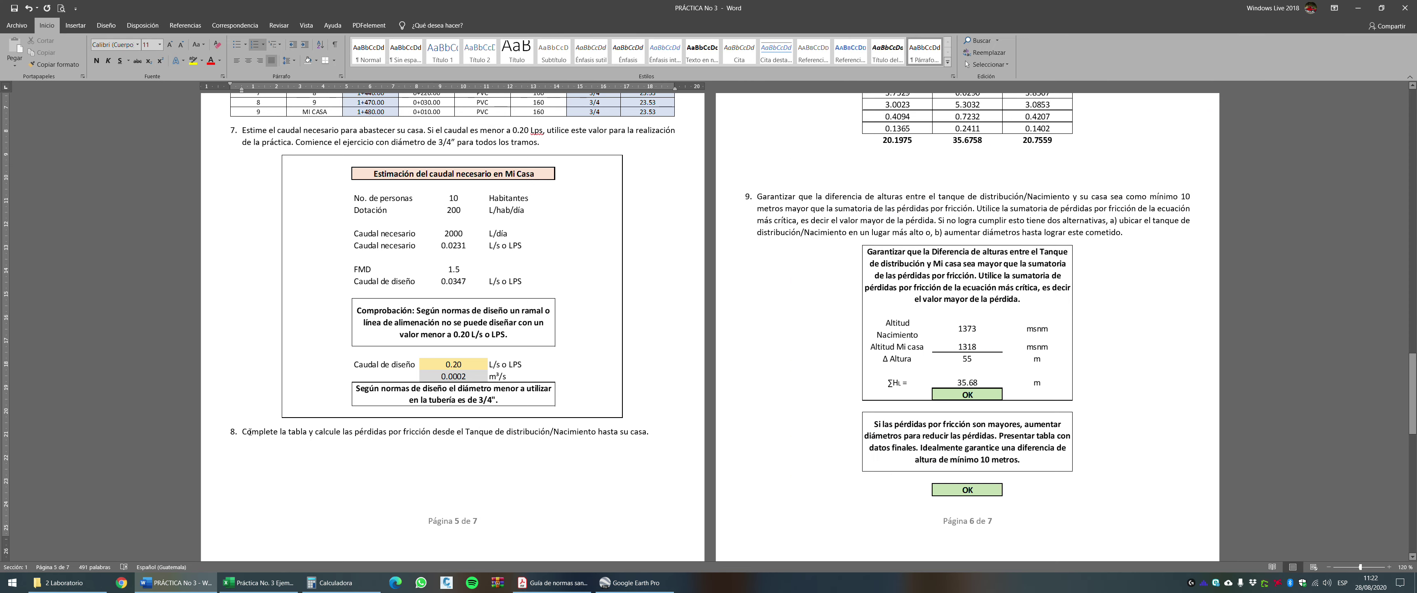
{"action": "left_click_drag", "start_coordinate": [249, 431], "coordinate": [652, 438]}
{"action": "left_click", "coordinate": [592, 432]}
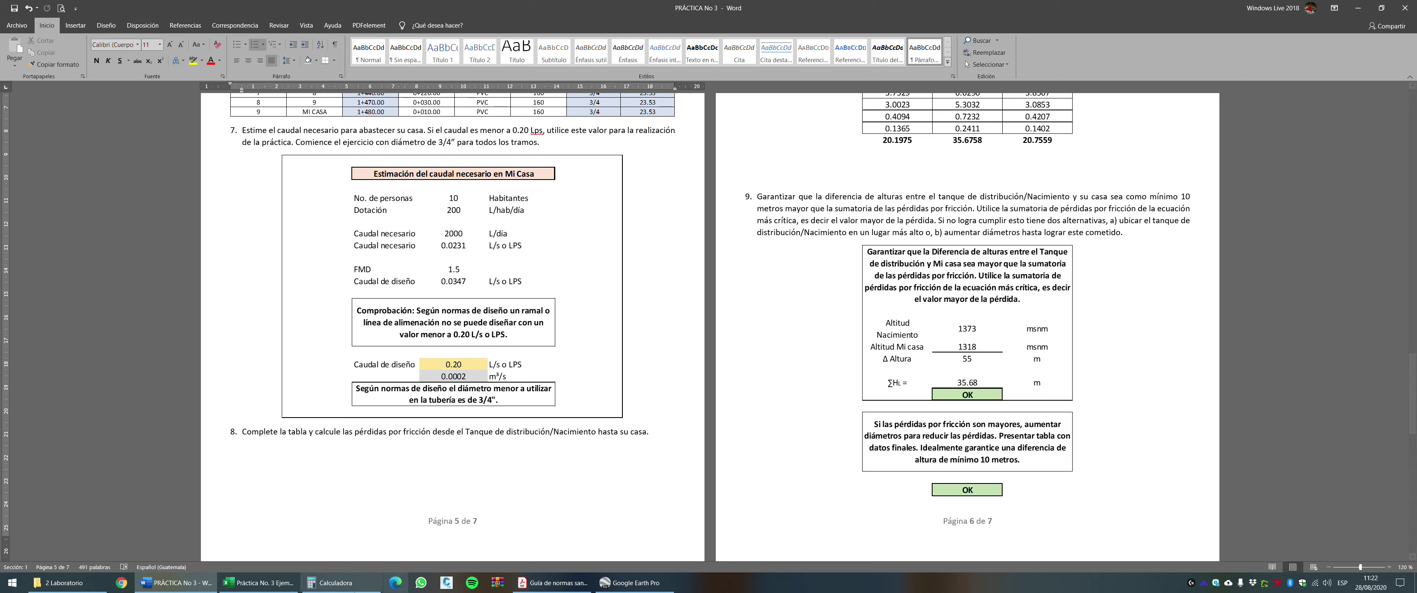
Switch to the Práctica No. 3 Ejemplo real workbook and examine the design-flow cells and the Caudal Q column of the friction table.
{"action": "key", "text": "alt+Tab"}
{"action": "left_click", "coordinate": [941, 423]}
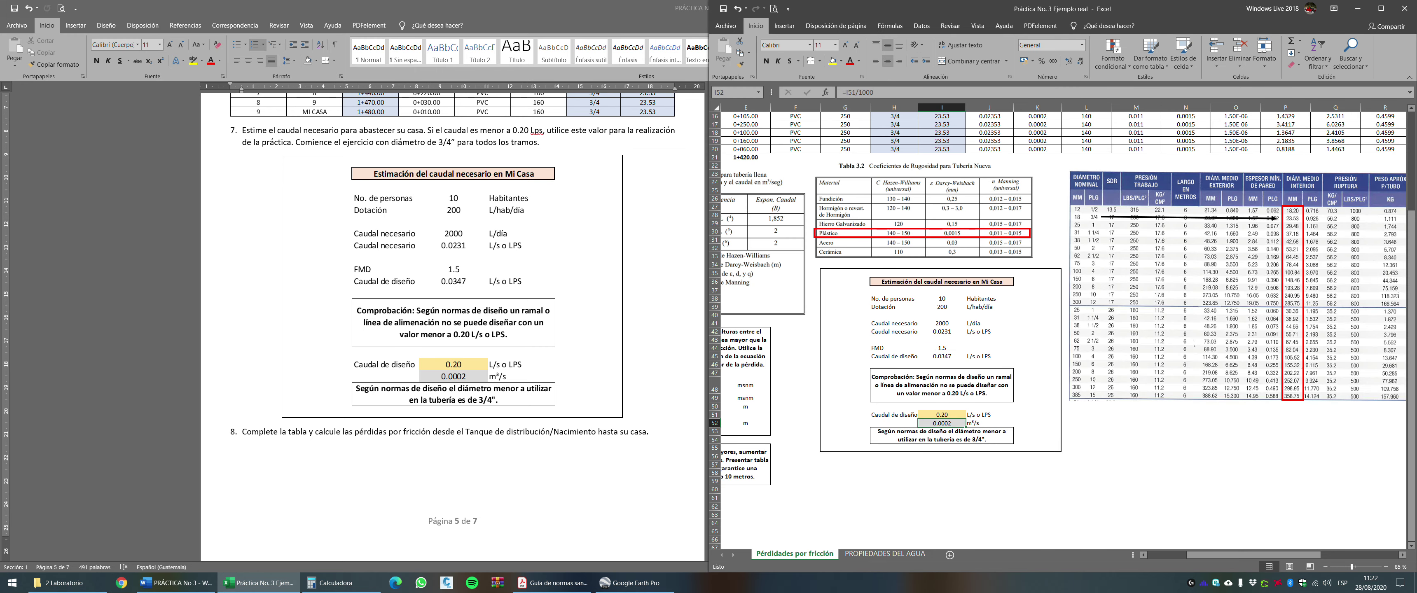
{"action": "left_click", "coordinate": [942, 414]}
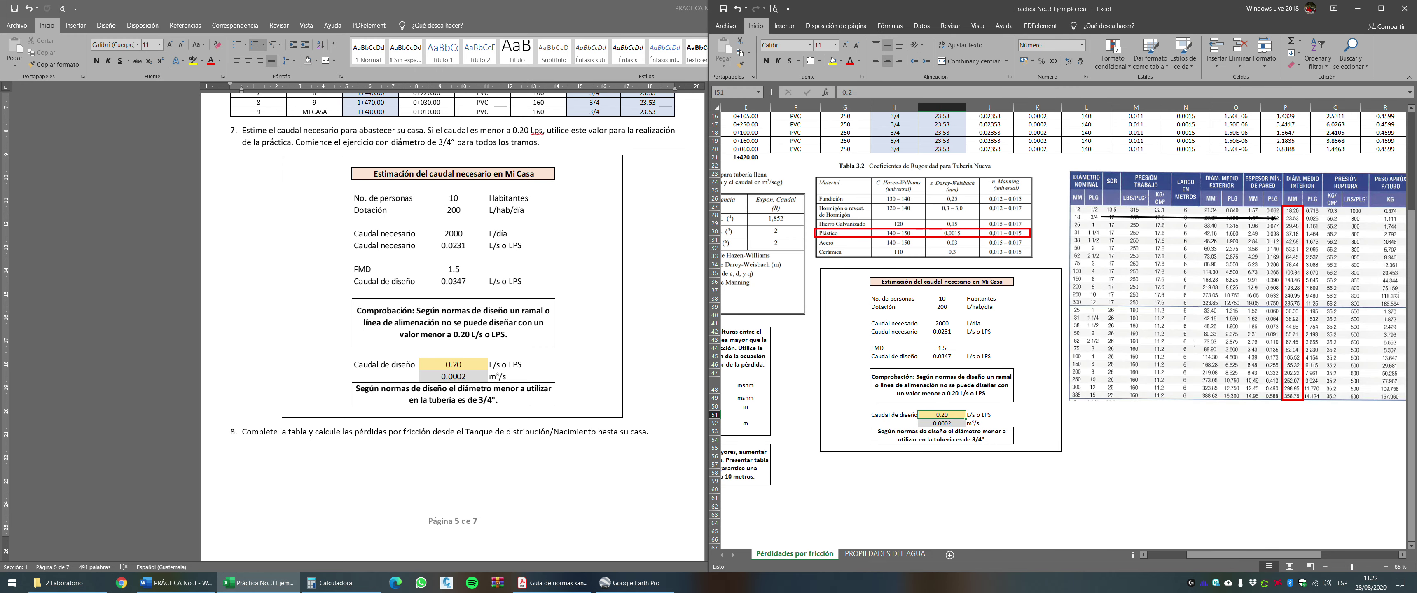
{"action": "scroll", "coordinate": [1037, 275], "scroll_direction": "up", "scroll_amount": 5}
{"action": "left_click", "coordinate": [1038, 149]}
{"action": "scroll", "coordinate": [1038, 220], "scroll_direction": "down", "scroll_amount": 2}
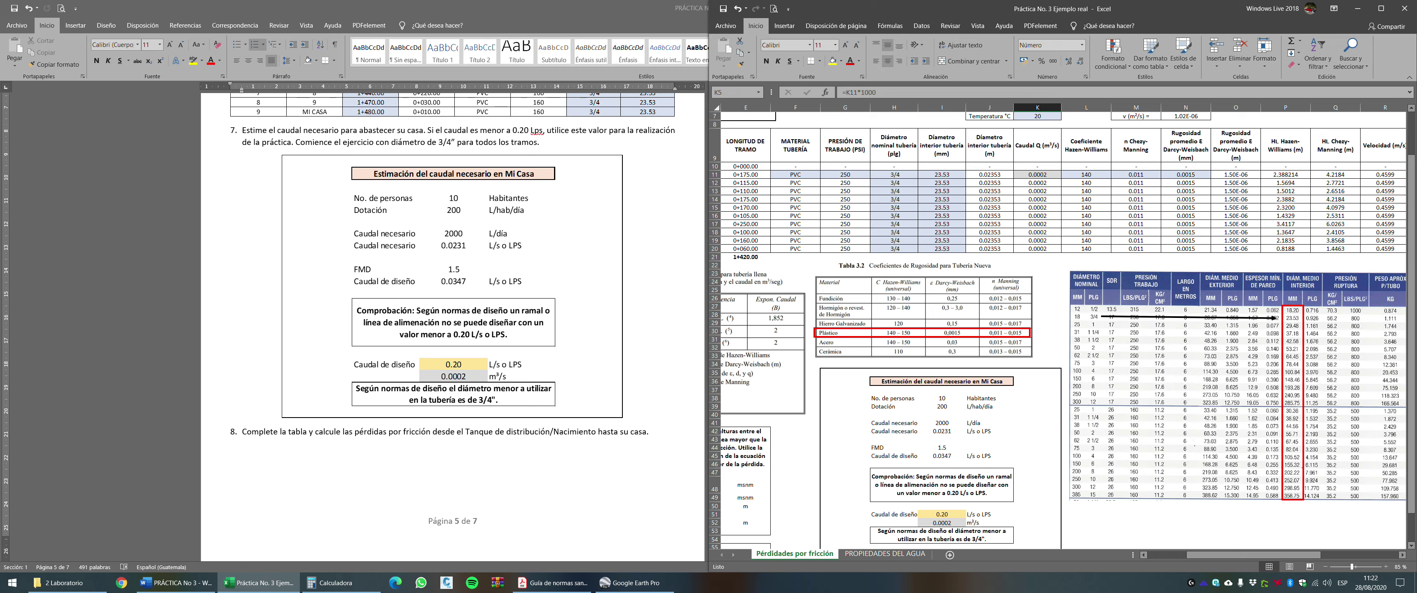
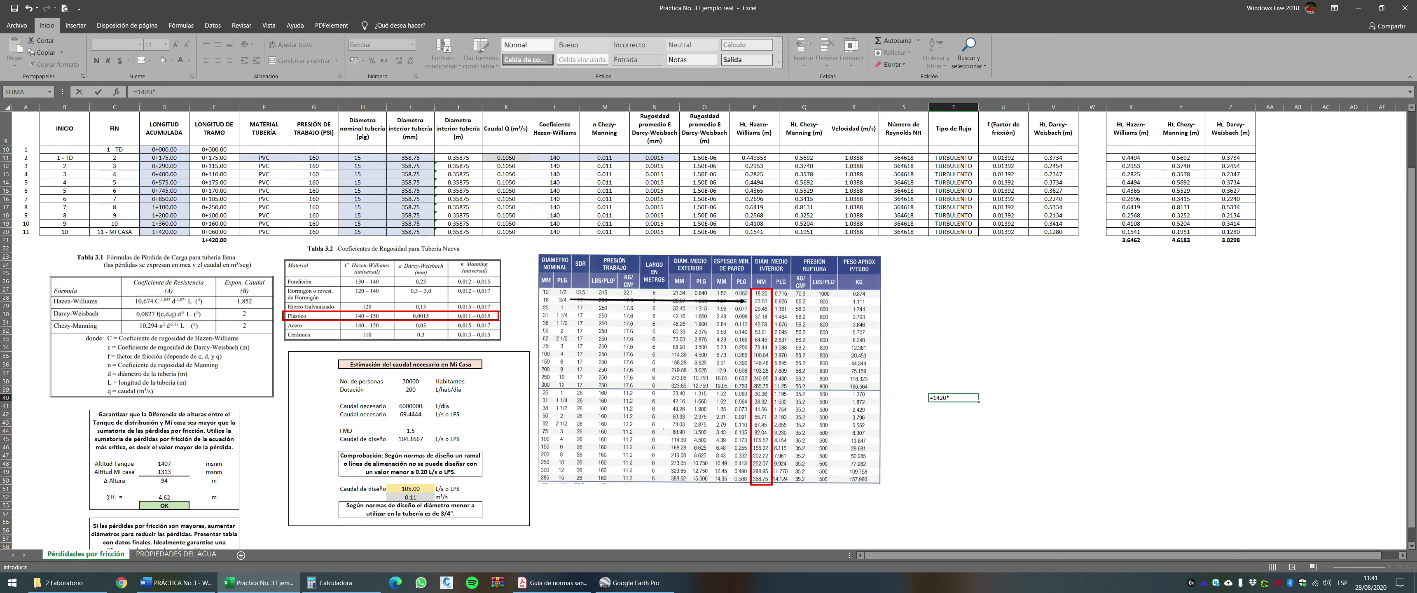
Finish the cost formula =1420*1000 in cell T40 and give the cell the accounting currency format.
{"action": "key", "text": "ctrl+Return"}
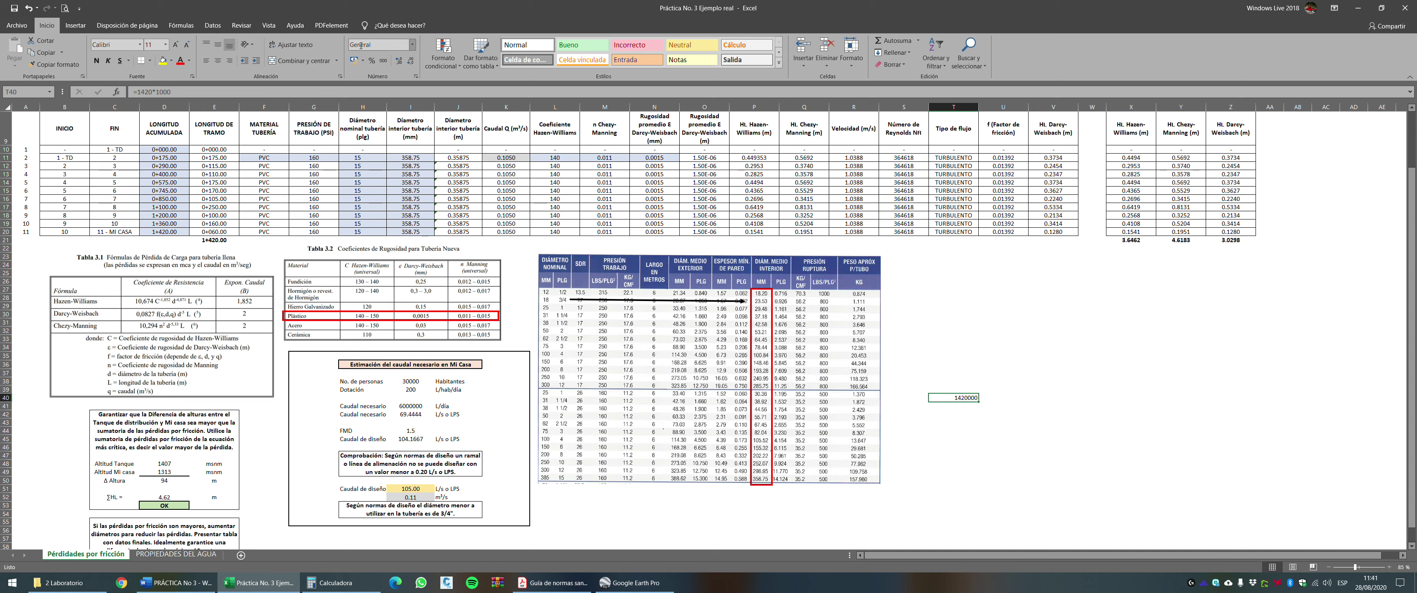
{"action": "left_click", "coordinate": [354, 61]}
{"action": "left_click", "coordinate": [953, 438]}
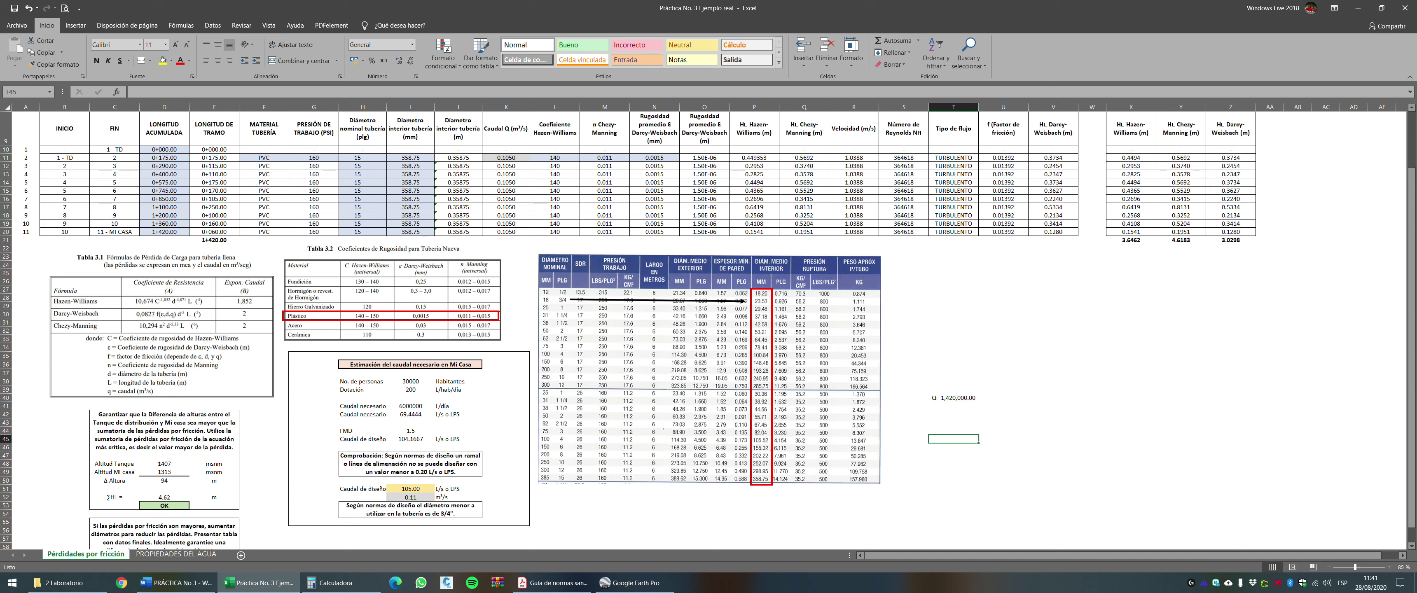
{"action": "left_click", "coordinate": [953, 397]}
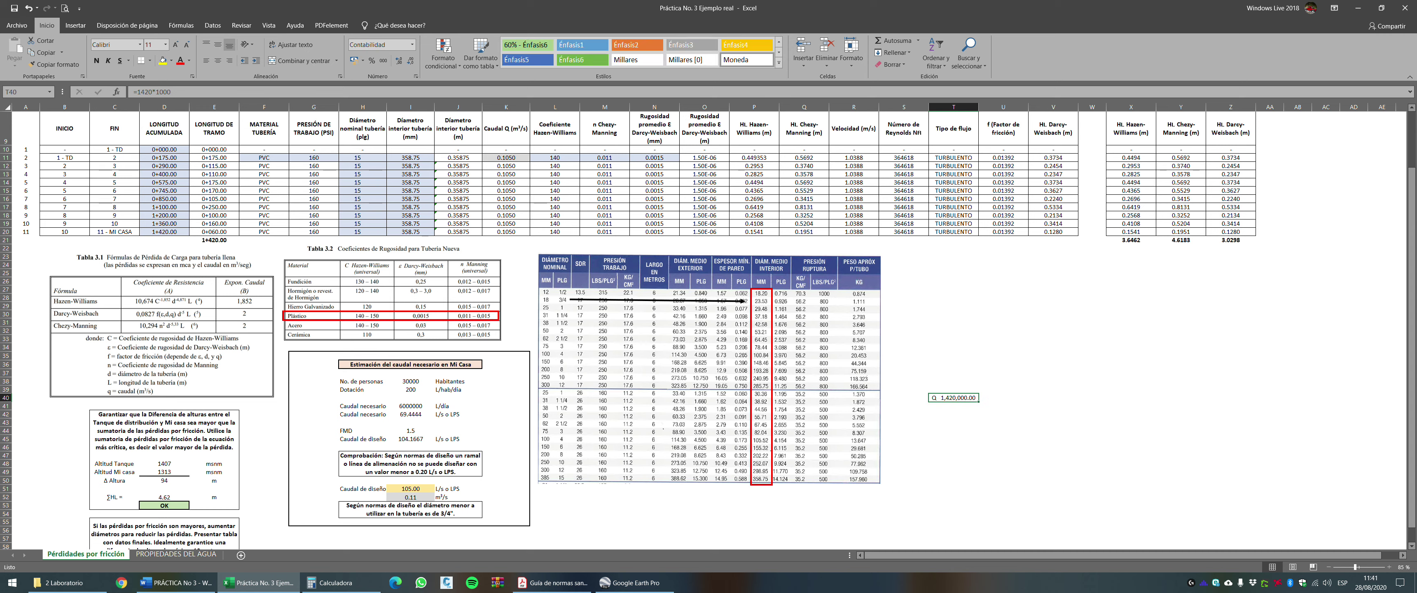
Label the cost rows by pipe diameter, entering 15" in cell U40 and 12" in cell U39.
{"action": "left_click", "coordinate": [1002, 398]}
{"action": "type", "text": "15"}
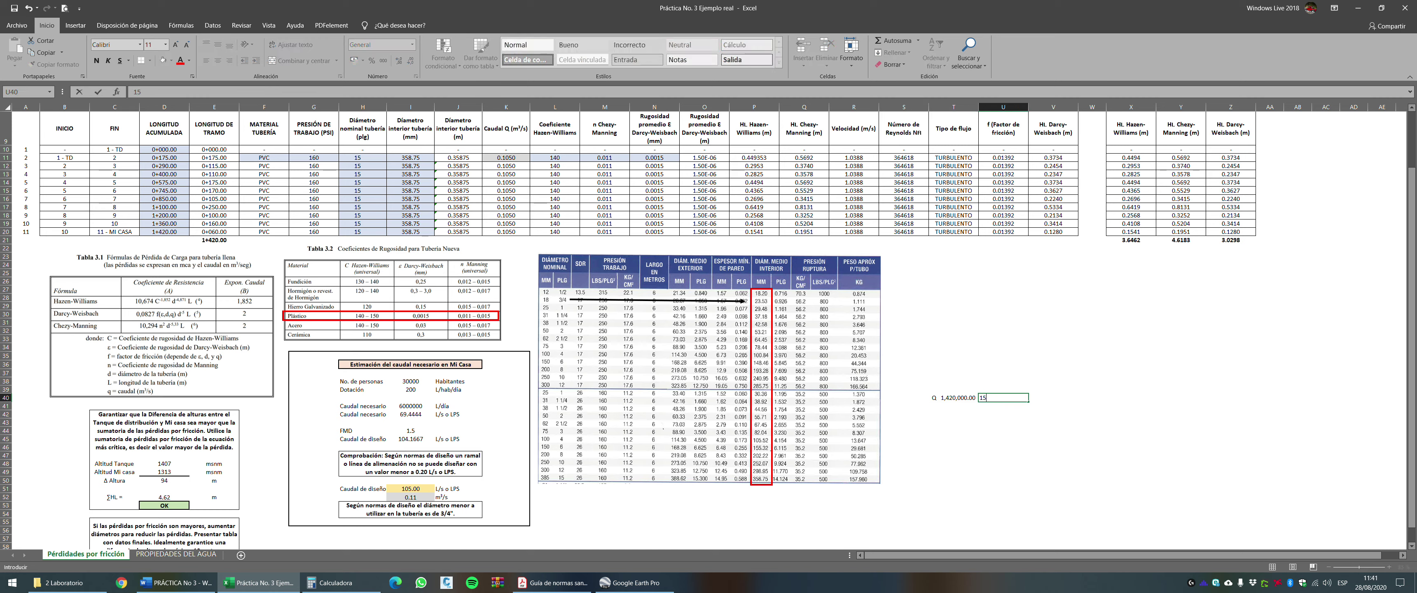
{"action": "type", "text": "\""}
{"action": "key", "text": "Left"}
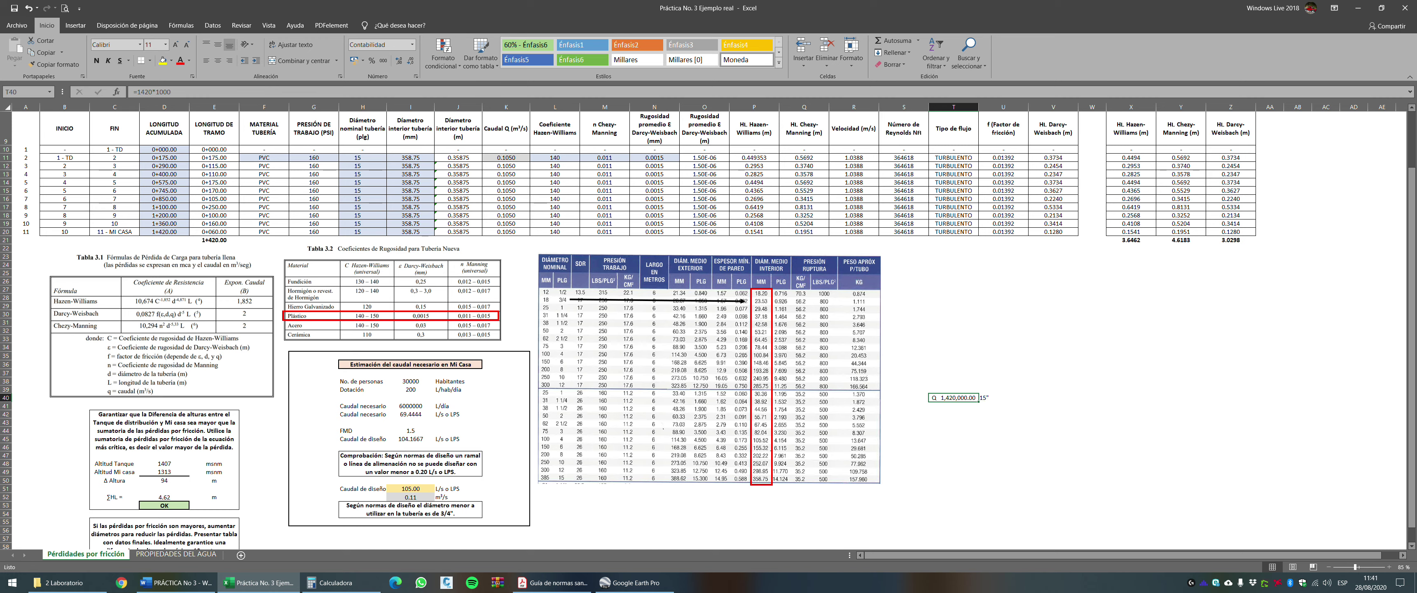
{"action": "key", "text": "Up"}
{"action": "key", "text": "Right"}
{"action": "type", "text": "12"}
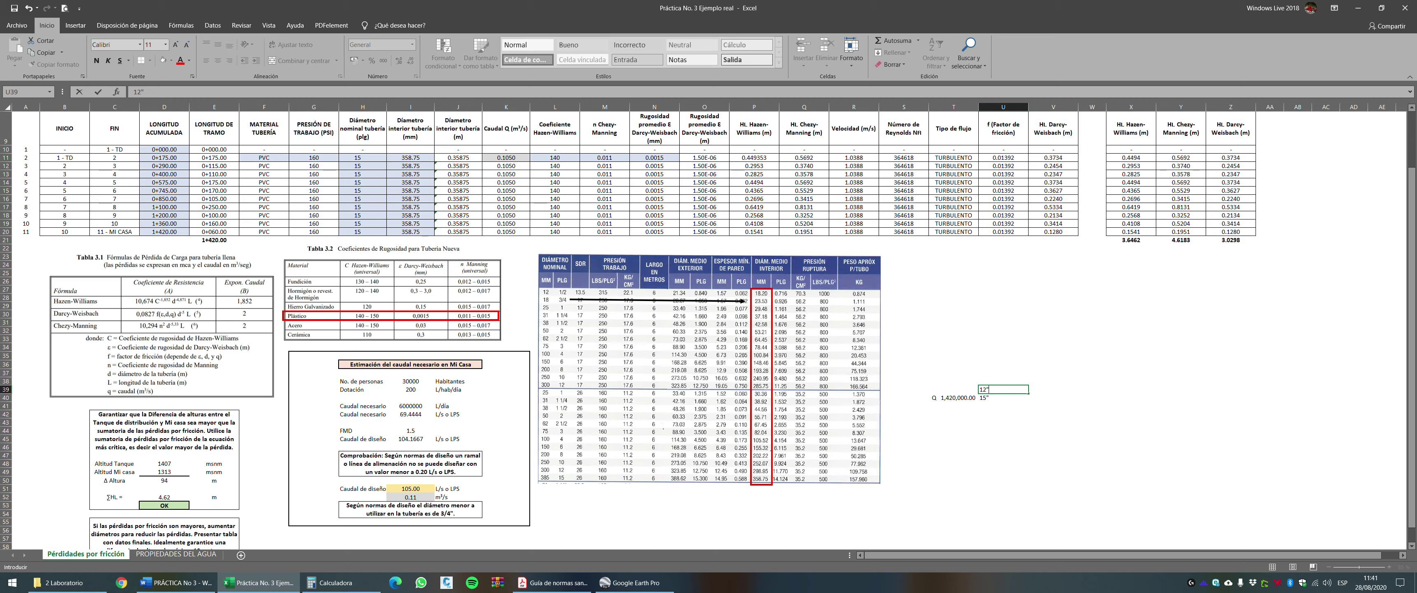
{"action": "type", "text": "\""}
{"action": "key", "text": "Left"}
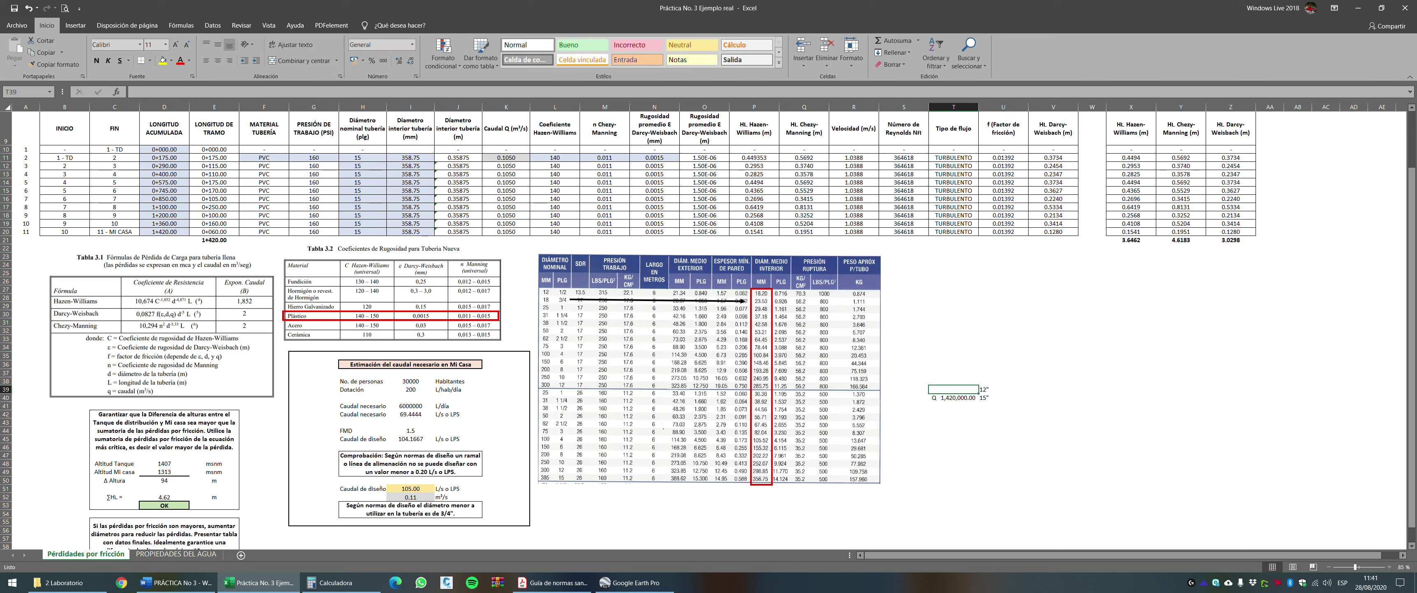
Set the first pipe section's nominal diameter to 12 inches and its interior diameter to 298.95 mm.
{"action": "left_click", "coordinate": [362, 150]}
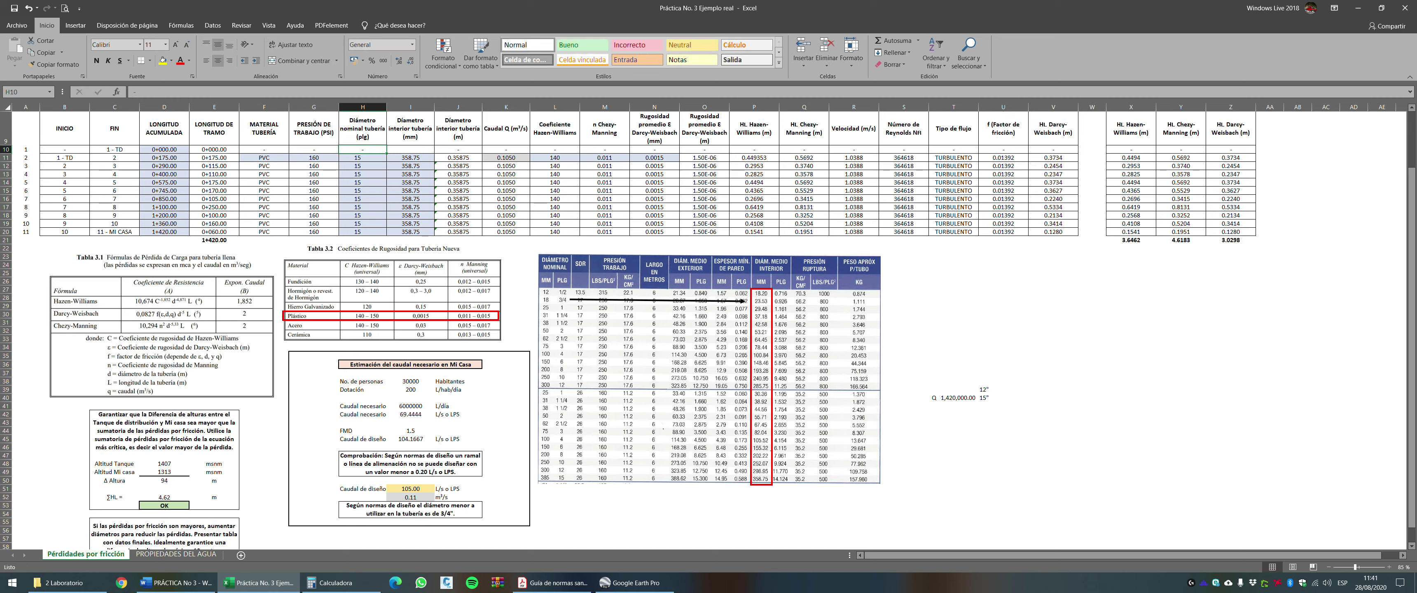
{"action": "left_click", "coordinate": [363, 157]}
{"action": "type", "text": "12"}
{"action": "key", "text": "Tab"}
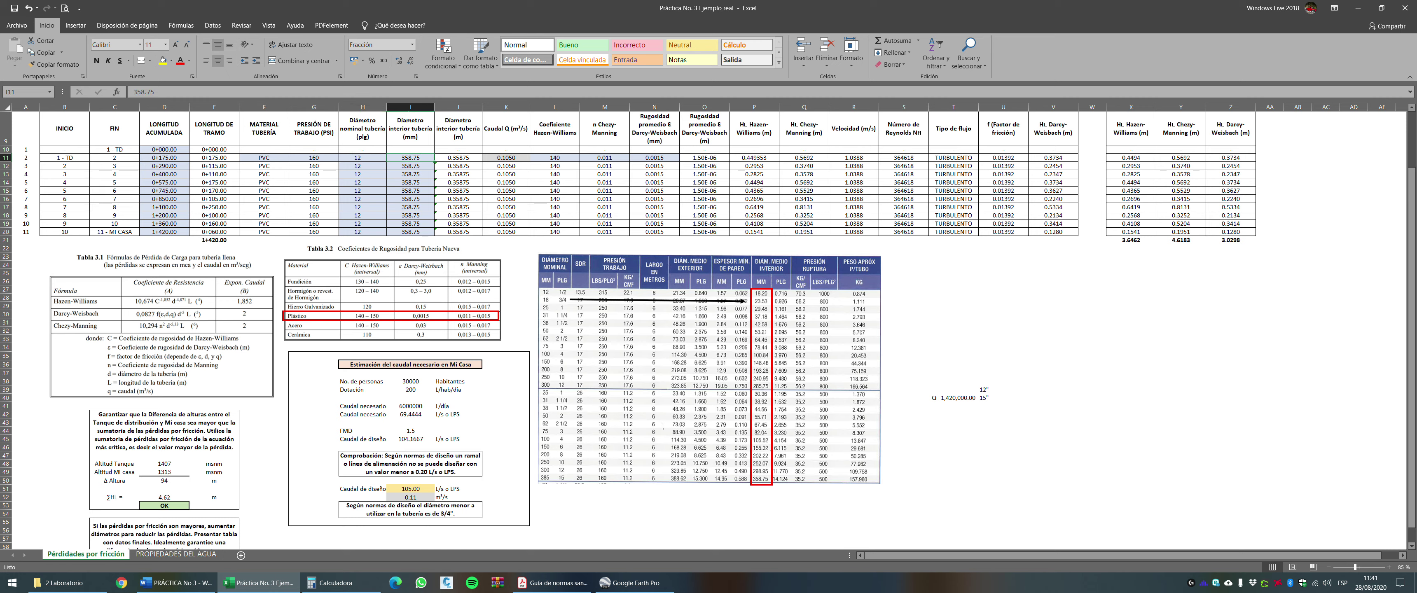
{"action": "type", "text": "298."}
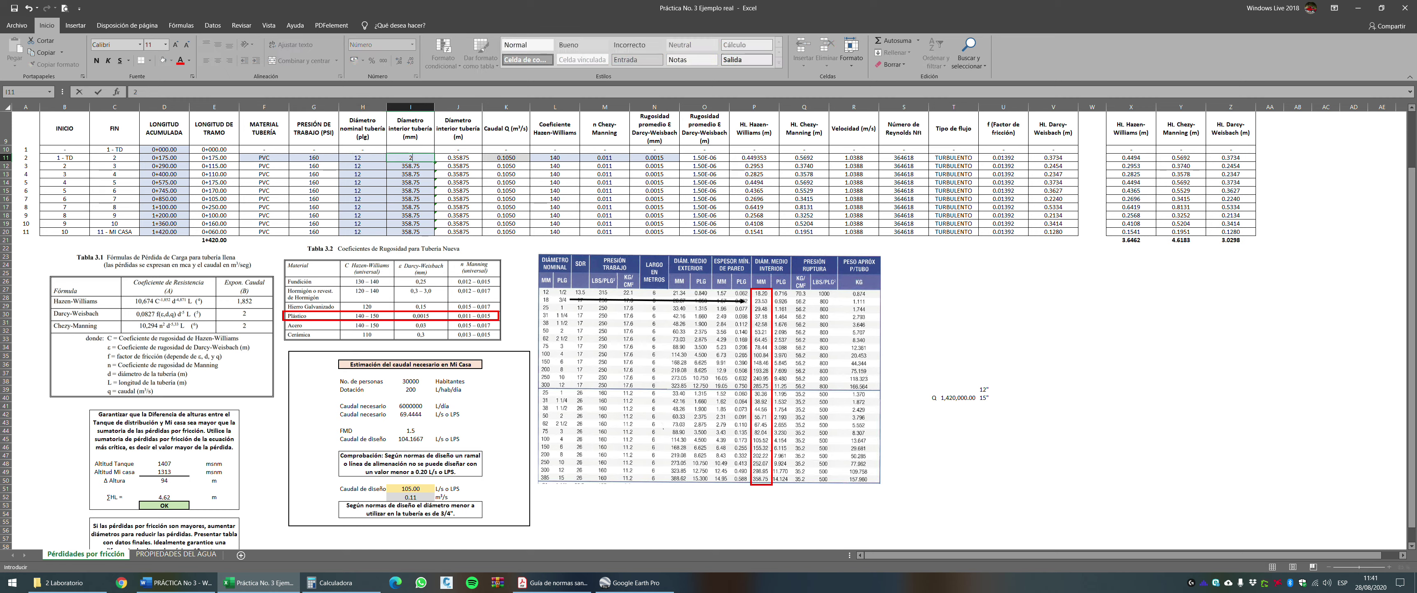
{"action": "key", "text": "Return"}
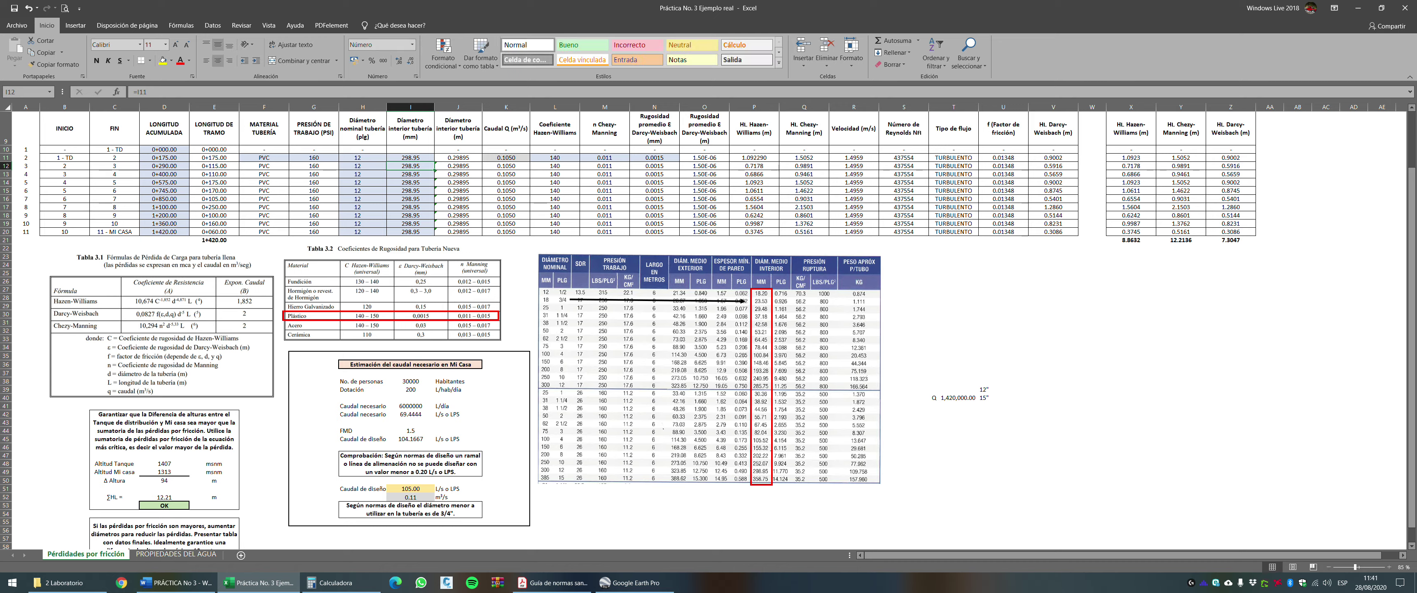
Examine the height-difference and friction-loss checks below the table for the 12-inch pipe.
{"action": "key", "text": "Down"}
{"action": "key", "text": "Down"}
{"action": "key", "text": "Down"}
{"action": "key", "text": "Down"}
{"action": "key", "text": "Down"}
{"action": "scroll", "coordinate": [704, 329], "scroll_direction": "down", "scroll_amount": 3}
{"action": "scroll", "coordinate": [704, 319], "scroll_direction": "up", "scroll_amount": 3}
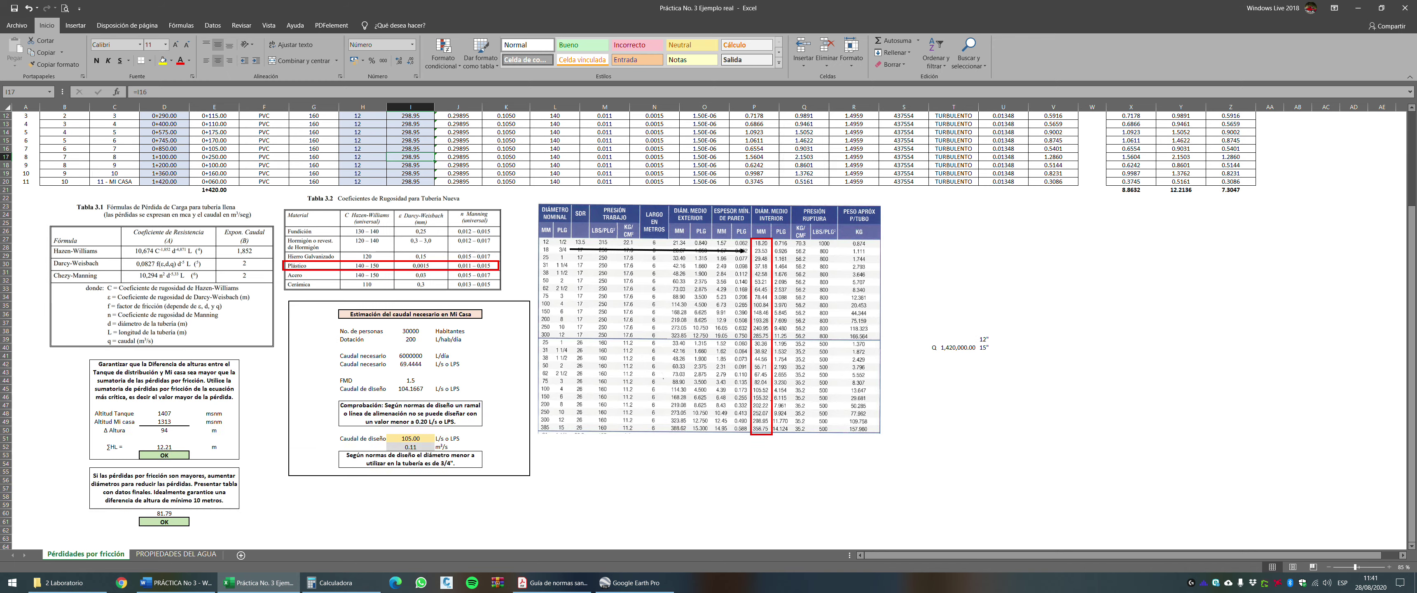
Calculate the unit cost 4750/6 in cell V36.
{"action": "left_click", "coordinate": [953, 389]}
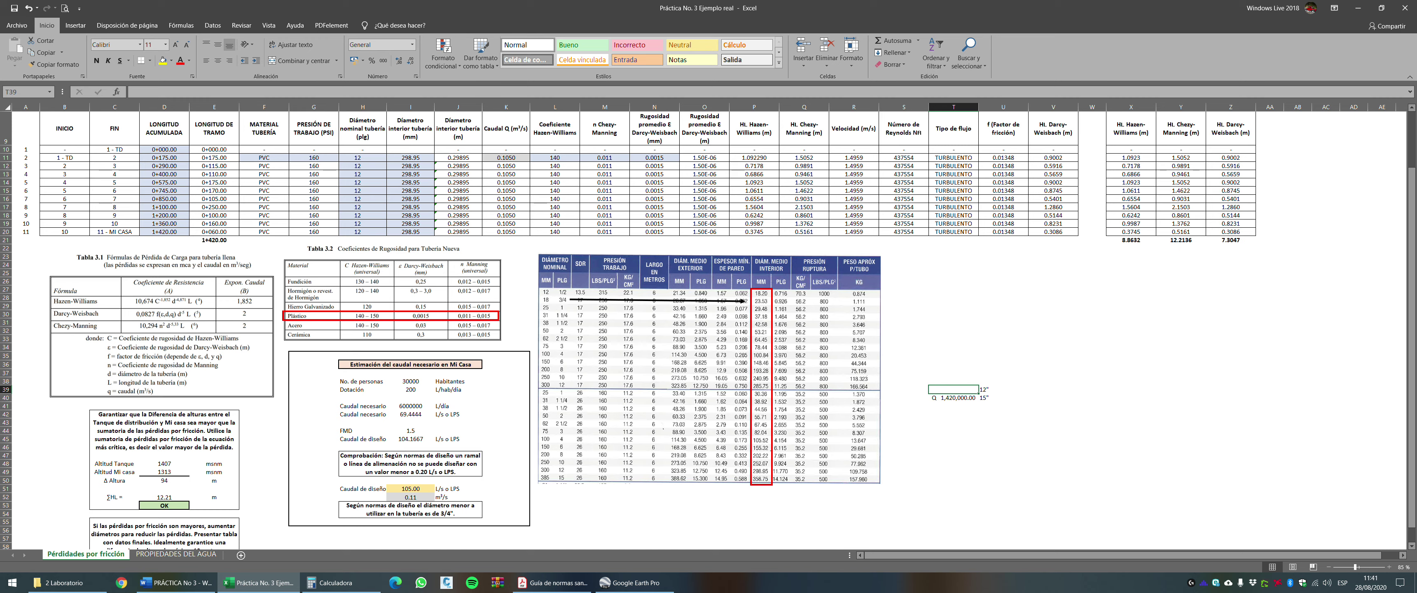
{"action": "left_click", "coordinate": [1053, 364]}
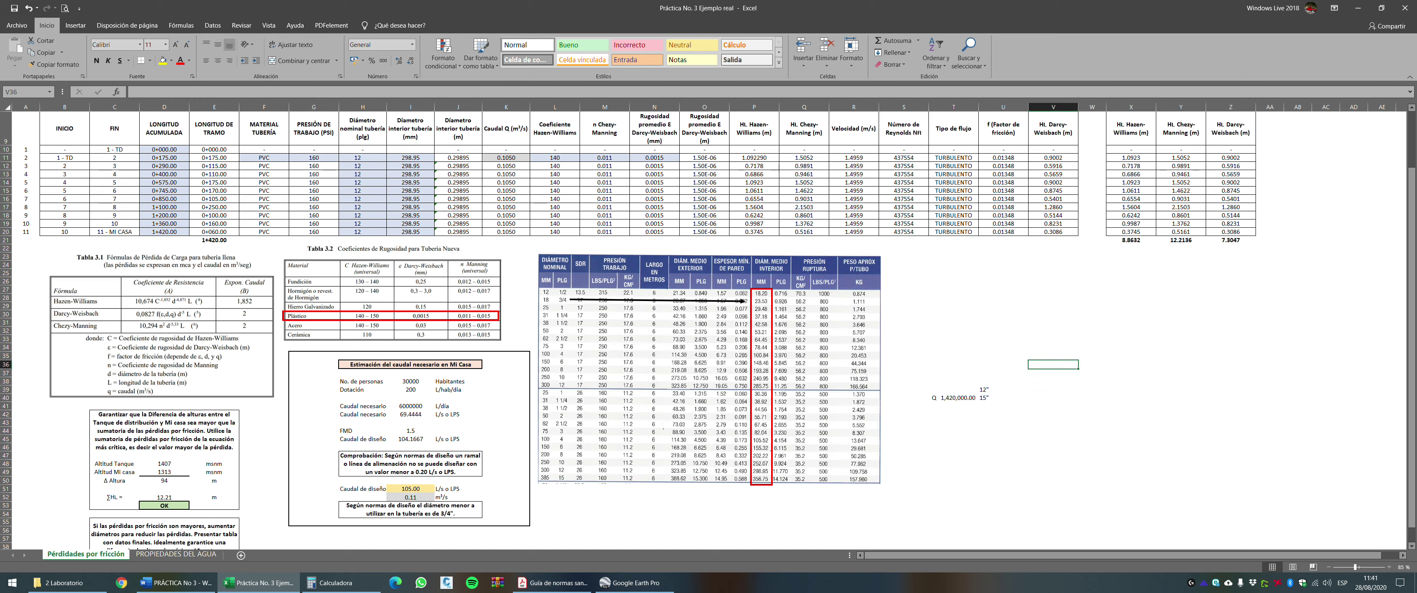
{"action": "type", "text": "47540"}
{"action": "key", "text": "BackSpace"}
{"action": "key", "text": "BackSpace"}
{"action": "key", "text": "BackSpace"}
{"action": "key", "text": "BackSpace"}
{"action": "key", "text": "BackSpace"}
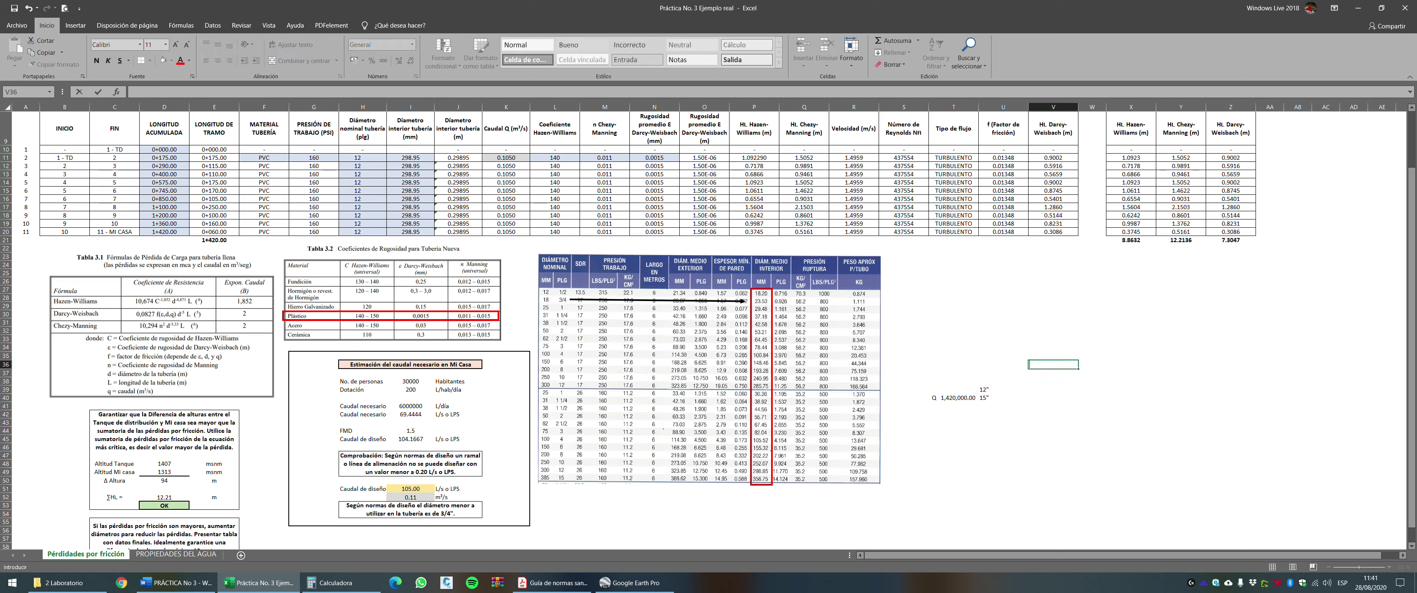
{"action": "type", "text": "+4750/6"}
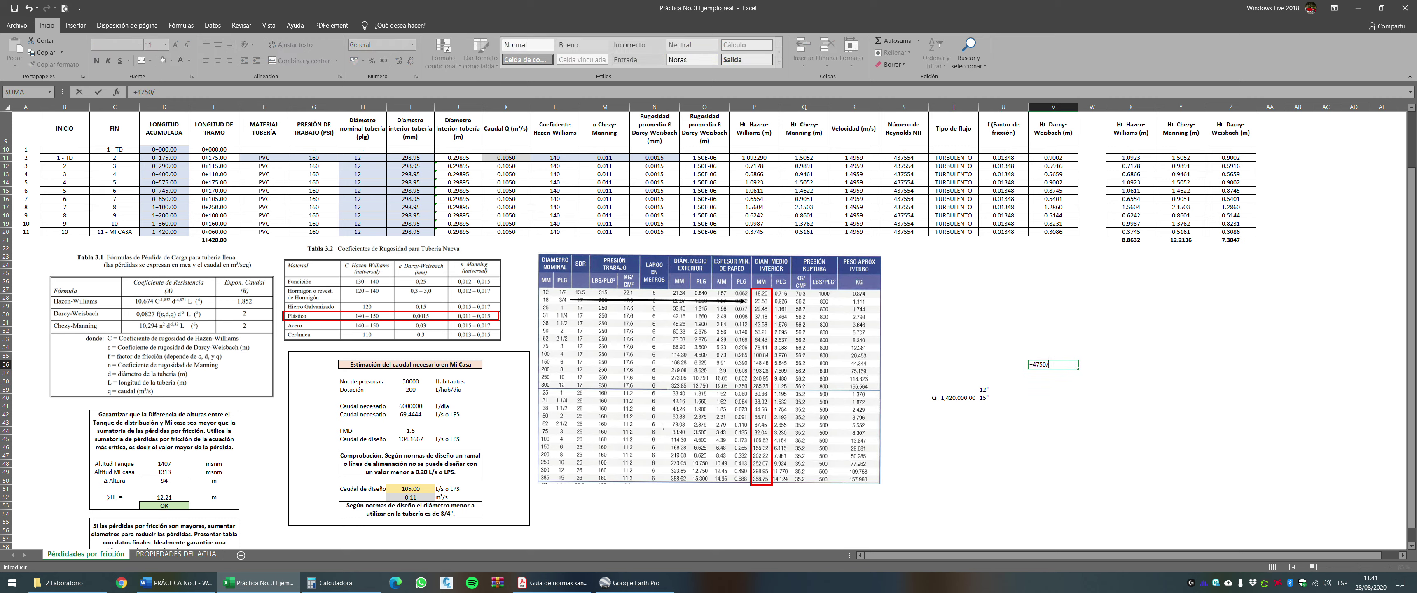
{"action": "key", "text": "Return"}
Calculate the 12-inch pipe cost in cell T39 as =1420*790, apply the accounting currency format, and select it together with the 15-inch cost.
{"action": "key", "text": "Up"}
{"action": "key", "text": "Down"}
{"action": "key", "text": "Down"}
{"action": "key", "text": "Down"}
{"action": "key", "text": "Left"}
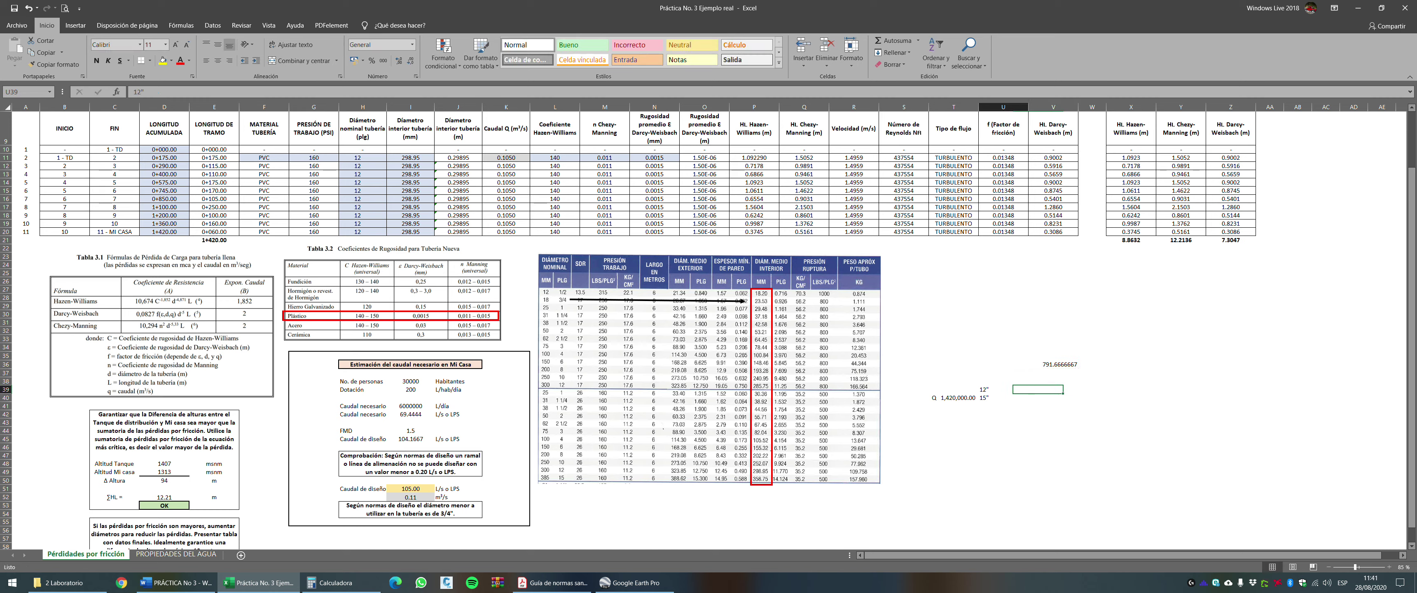
{"action": "key", "text": "Left"}
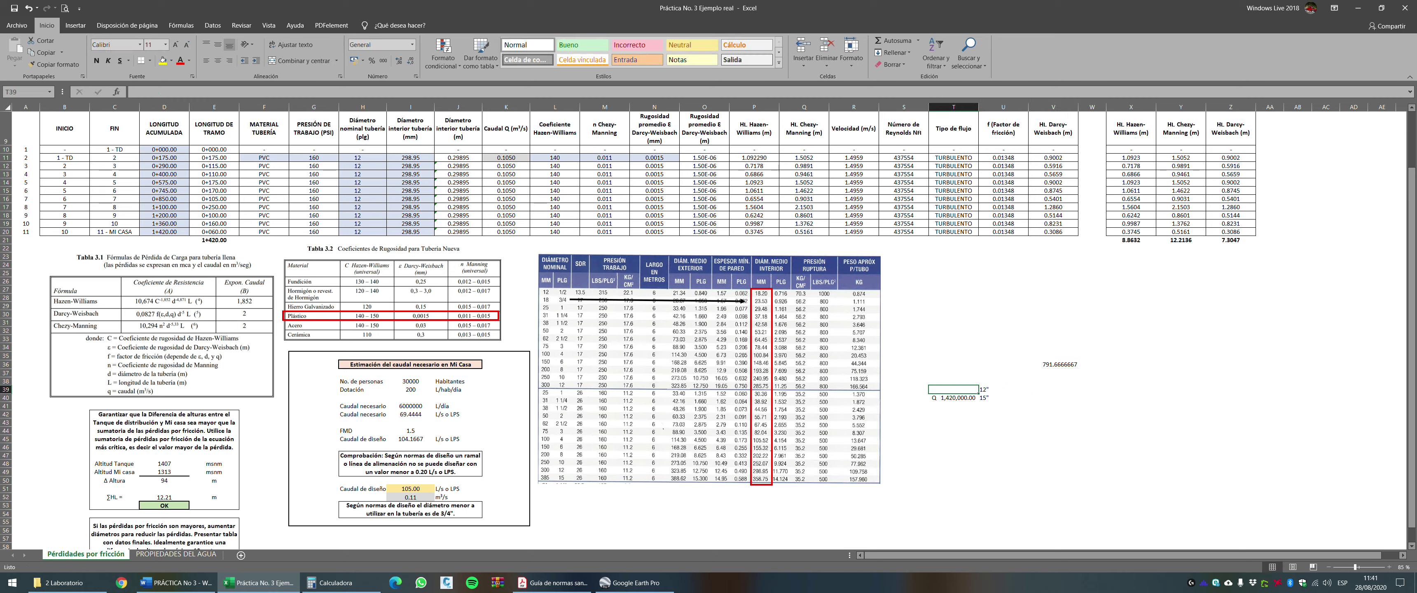
{"action": "type", "text": "="}
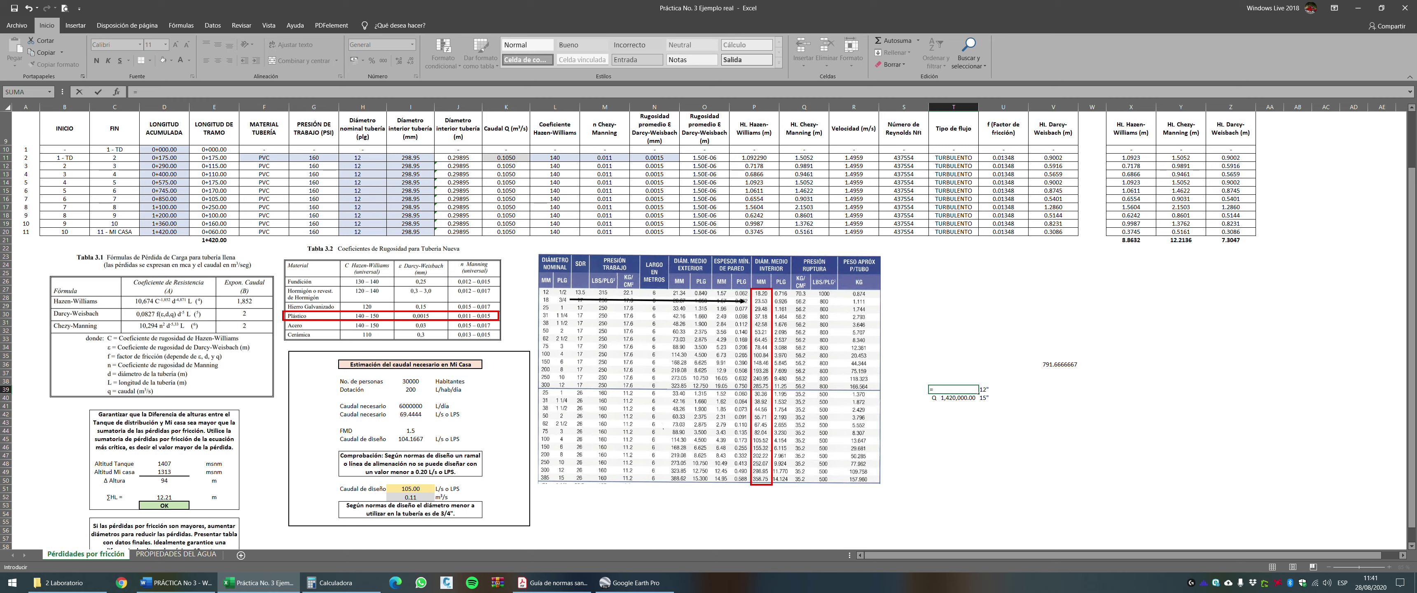
{"action": "type", "text": "1420*790"}
{"action": "key", "text": "ctrl+Return"}
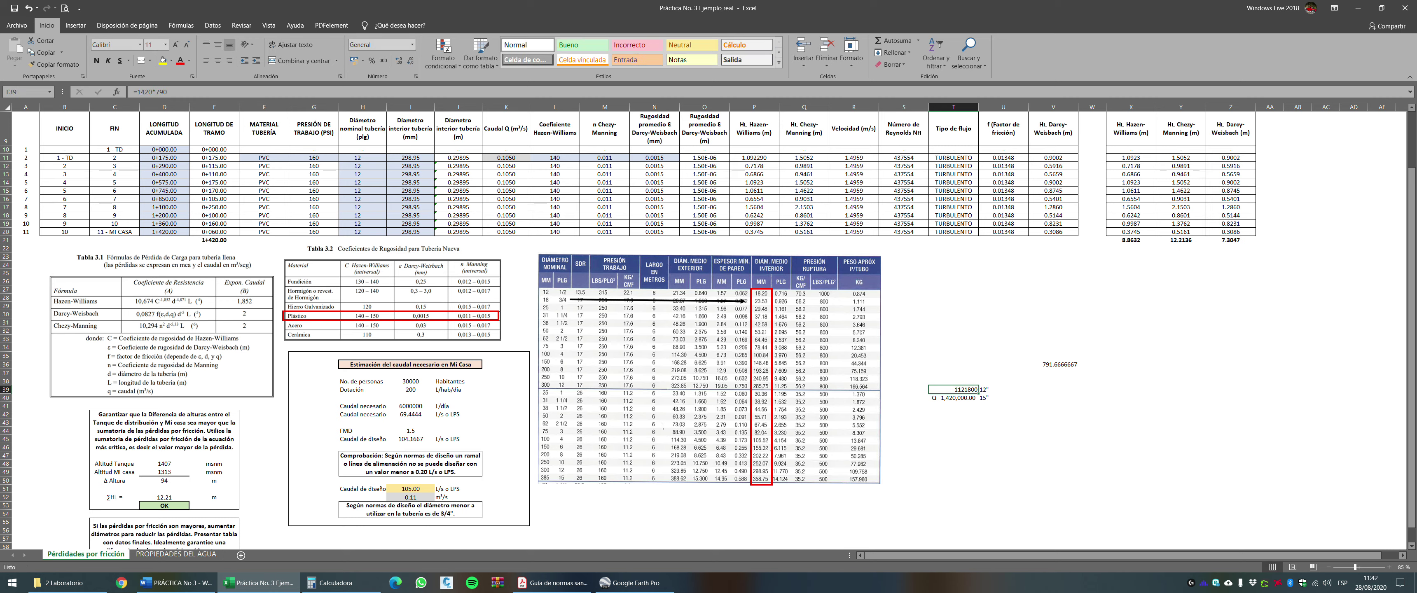
{"action": "left_click", "coordinate": [354, 60]}
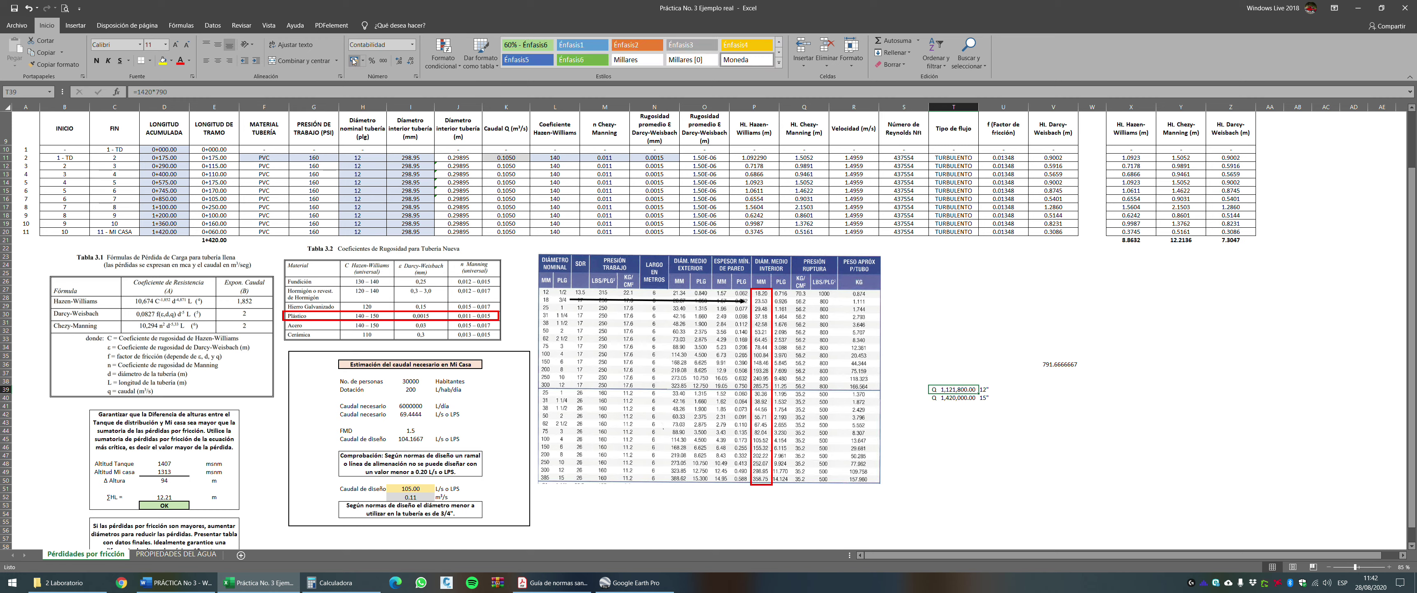
{"action": "left_click", "coordinate": [953, 421]}
{"action": "left_click_drag", "start_coordinate": [953, 390], "coordinate": [953, 398]}
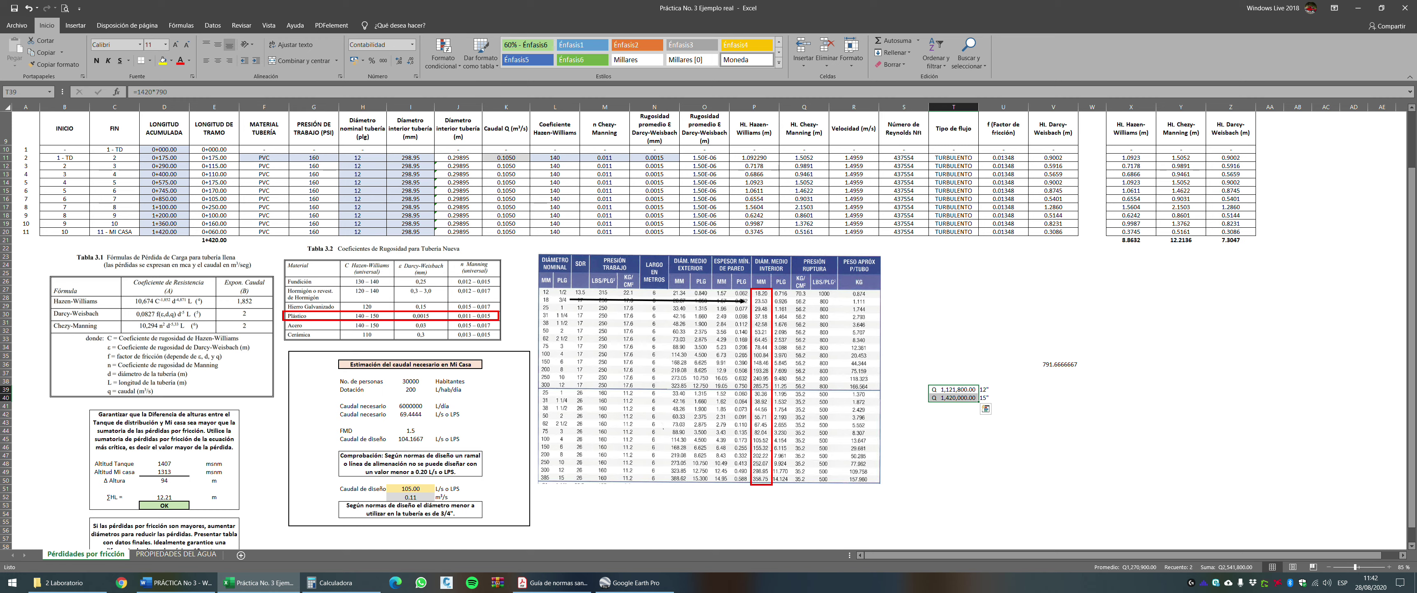
Add the diameter label 10" in cell U38, above the 12" label.
{"action": "left_click", "coordinate": [1002, 381]}
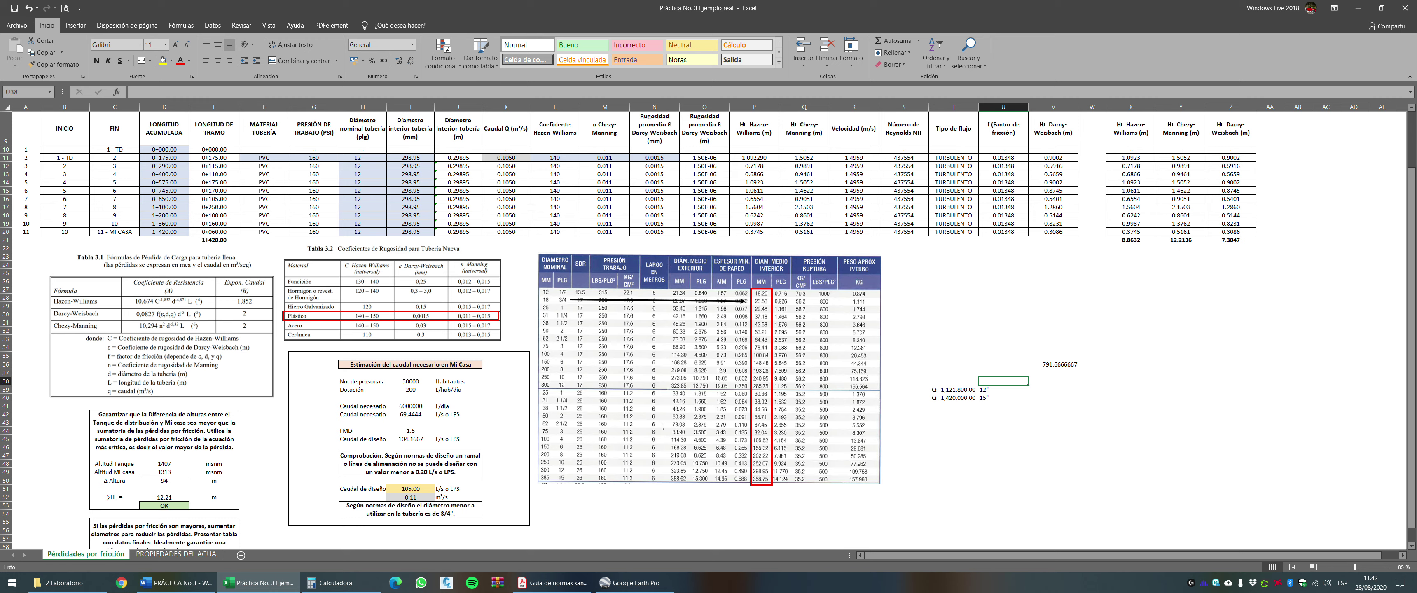
{"action": "type", "text": "10\""}
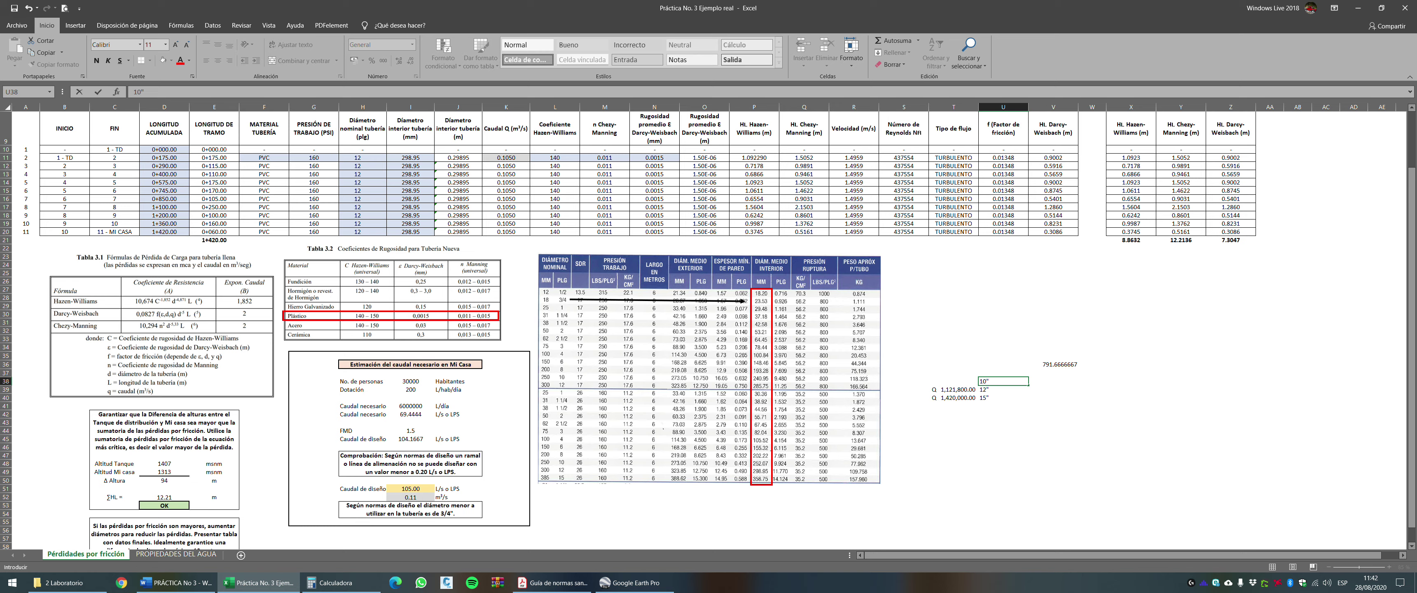
{"action": "key", "text": "Left"}
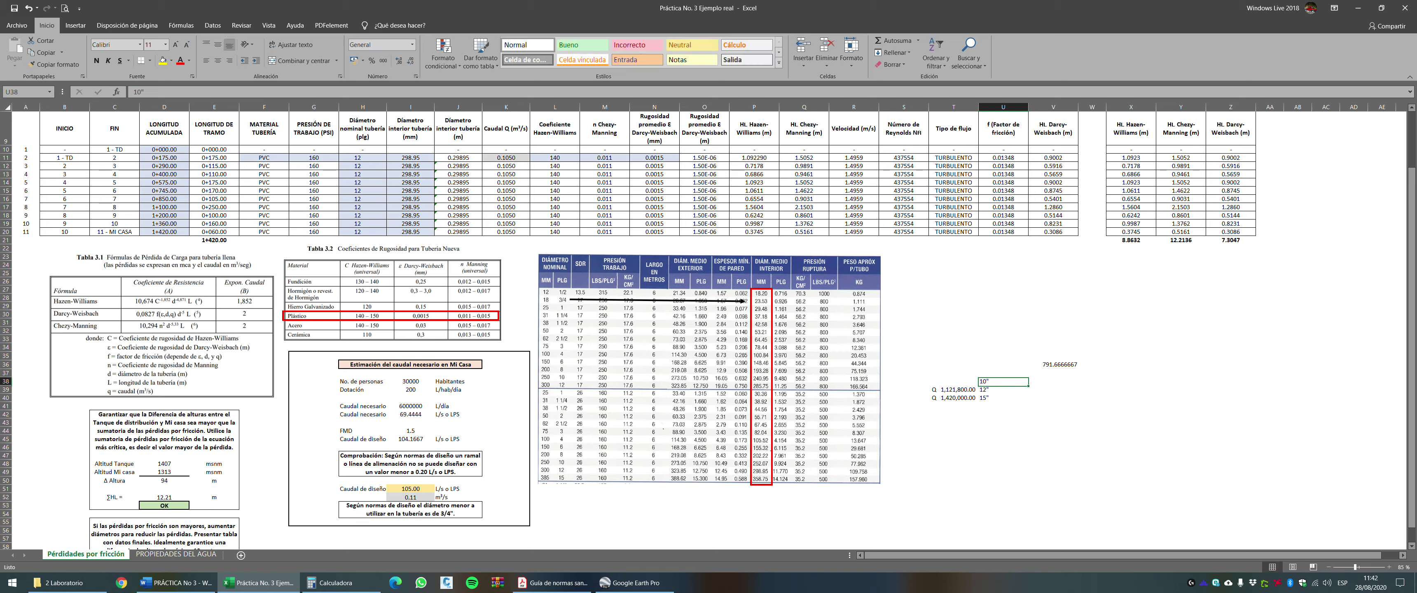
Set the first segment's nominal pipe diameter to 10 inches and its inner diameter to 252.07 mm, and check the friction-loss results.
{"action": "left_click", "coordinate": [357, 157]}
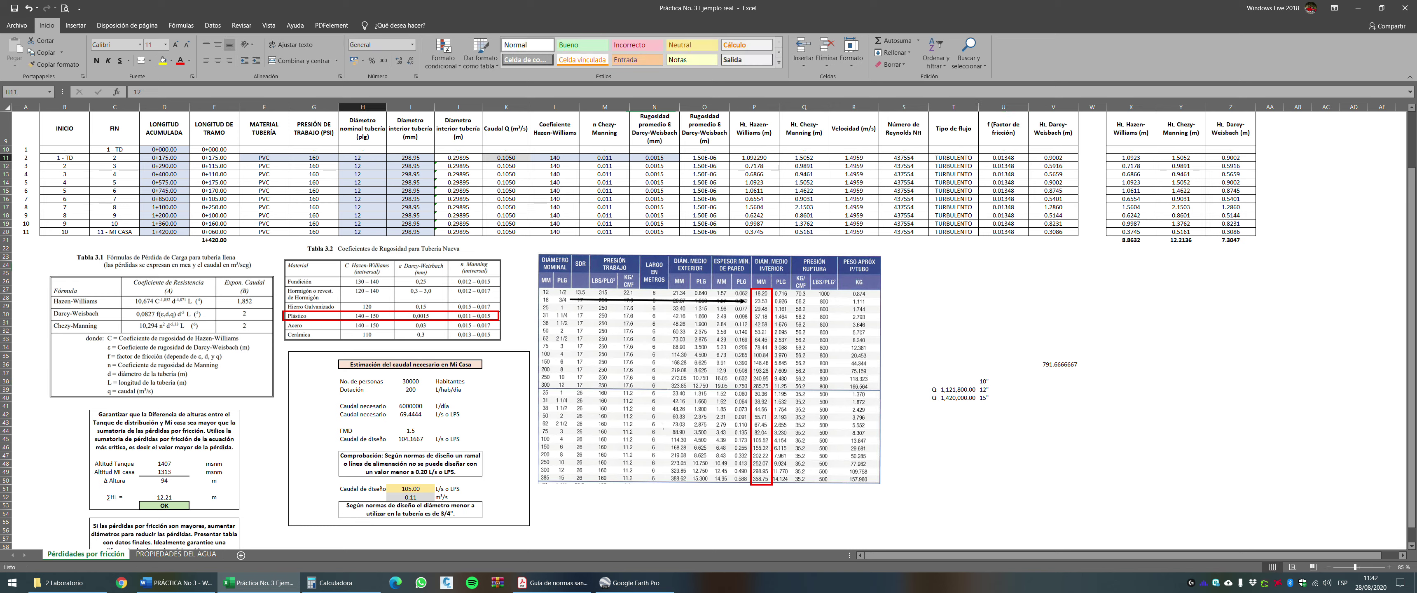
{"action": "type", "text": "10"}
{"action": "key", "text": "Return"}
{"action": "left_click", "coordinate": [410, 157]}
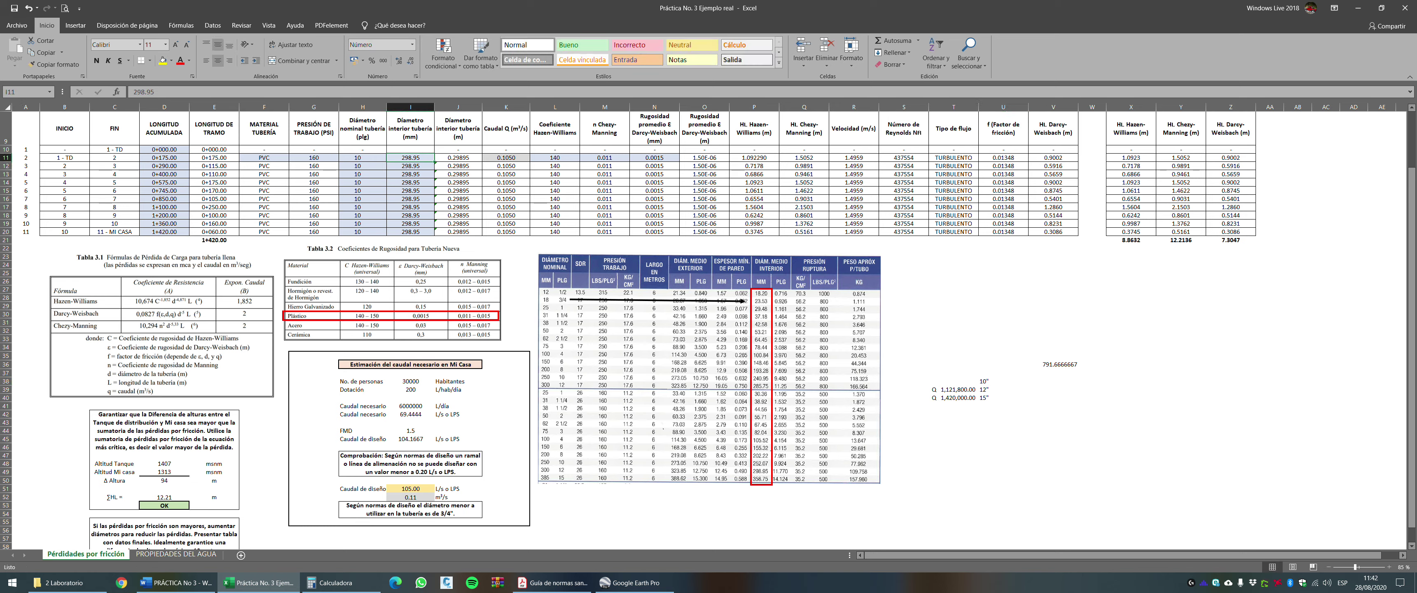
{"action": "type", "text": "2"}
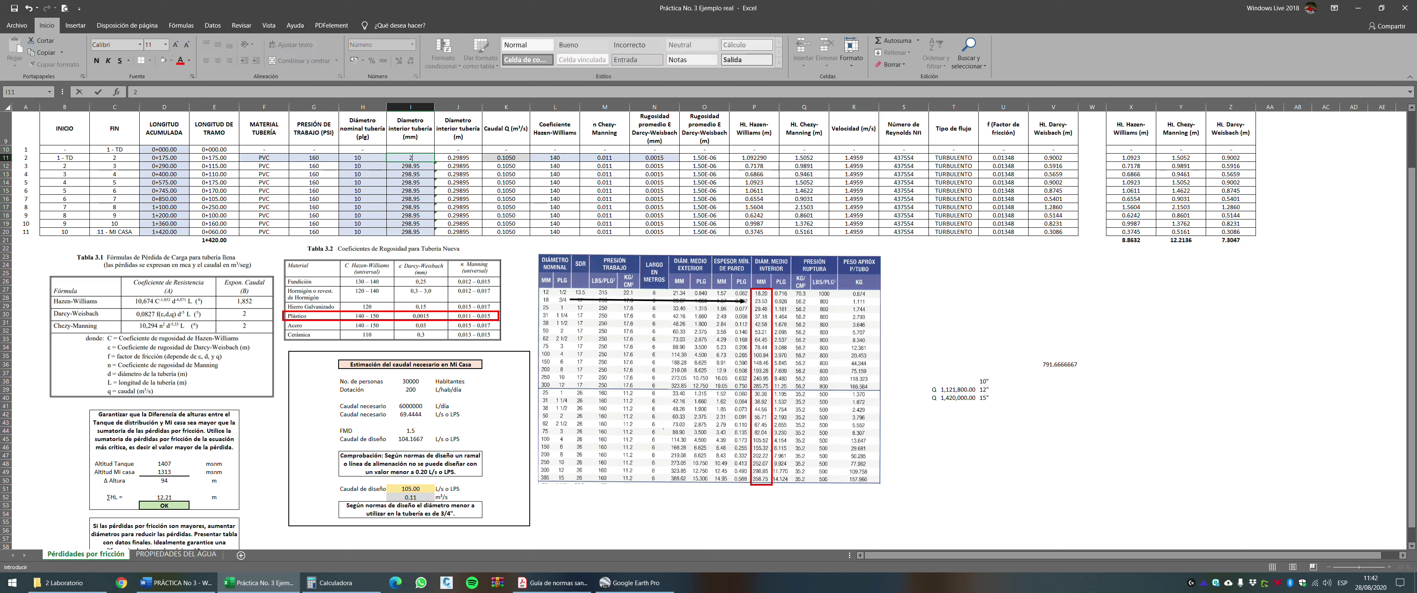
{"action": "type", "text": "52.07"}
{"action": "key", "text": "Return"}
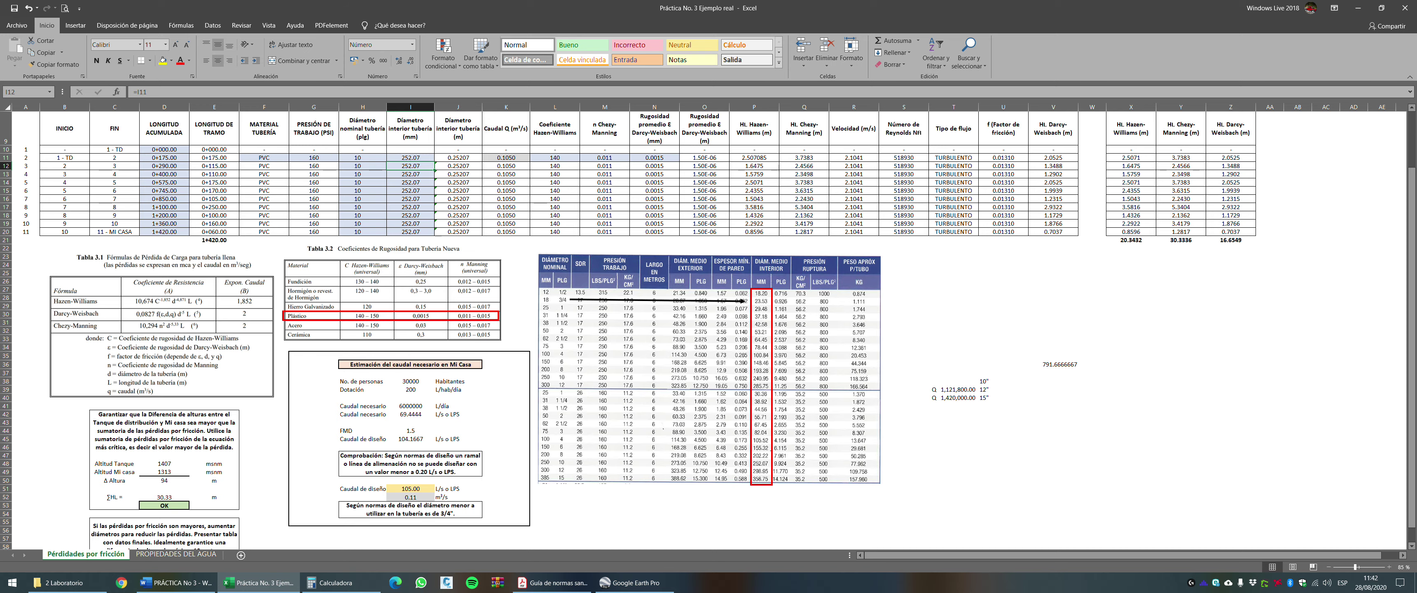
{"action": "scroll", "coordinate": [708, 329], "scroll_direction": "down", "scroll_amount": 3}
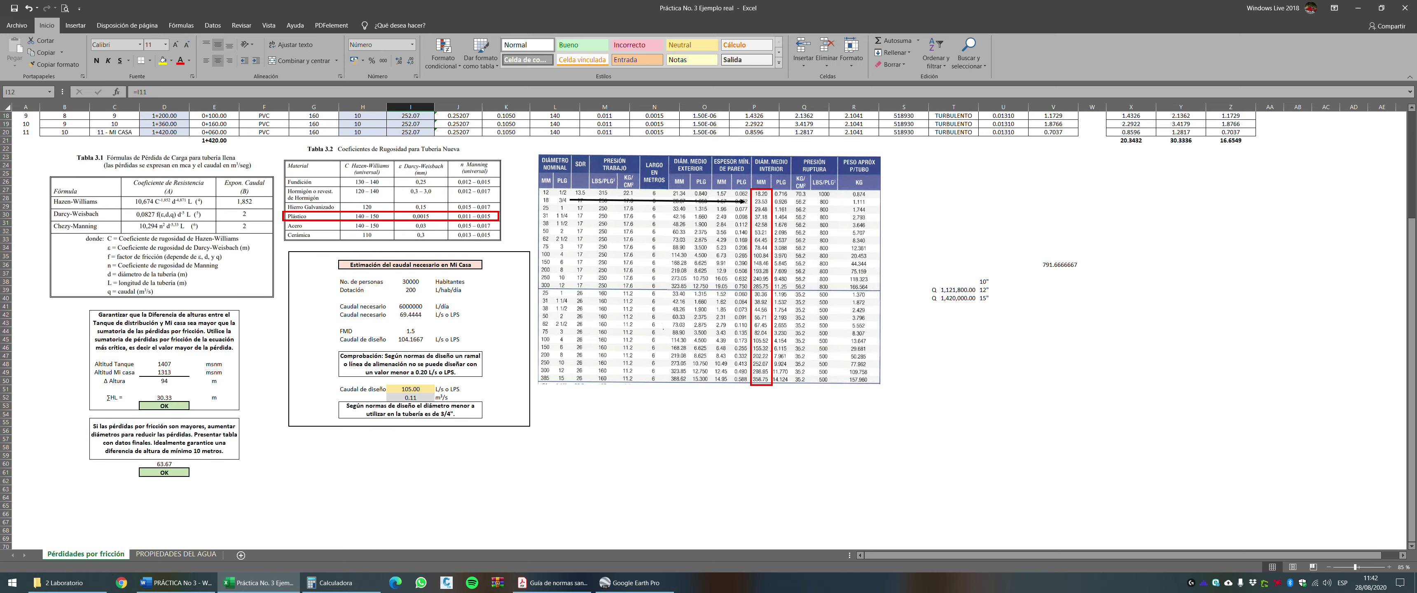
Calculate the 10-inch pipe's unit cost 3376.8/6 in cell V35.
{"action": "scroll", "coordinate": [709, 330], "scroll_direction": "up", "scroll_amount": 2}
{"action": "left_click", "coordinate": [1052, 305]}
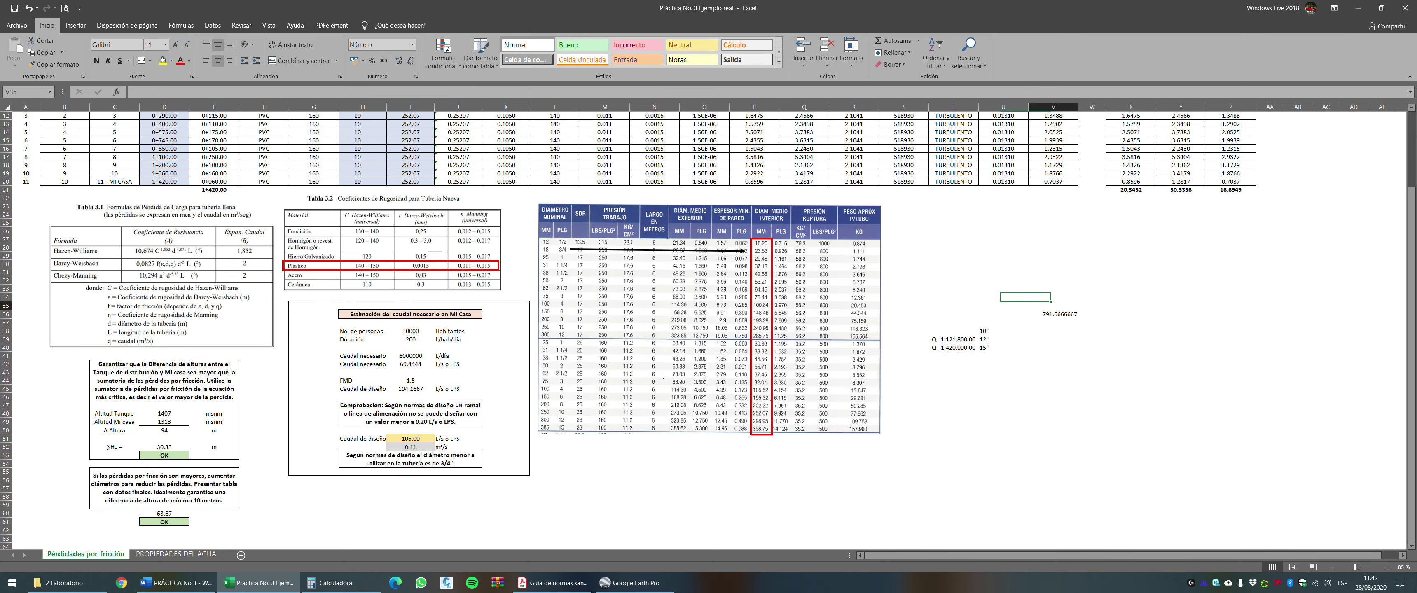
{"action": "type", "text": "+"}
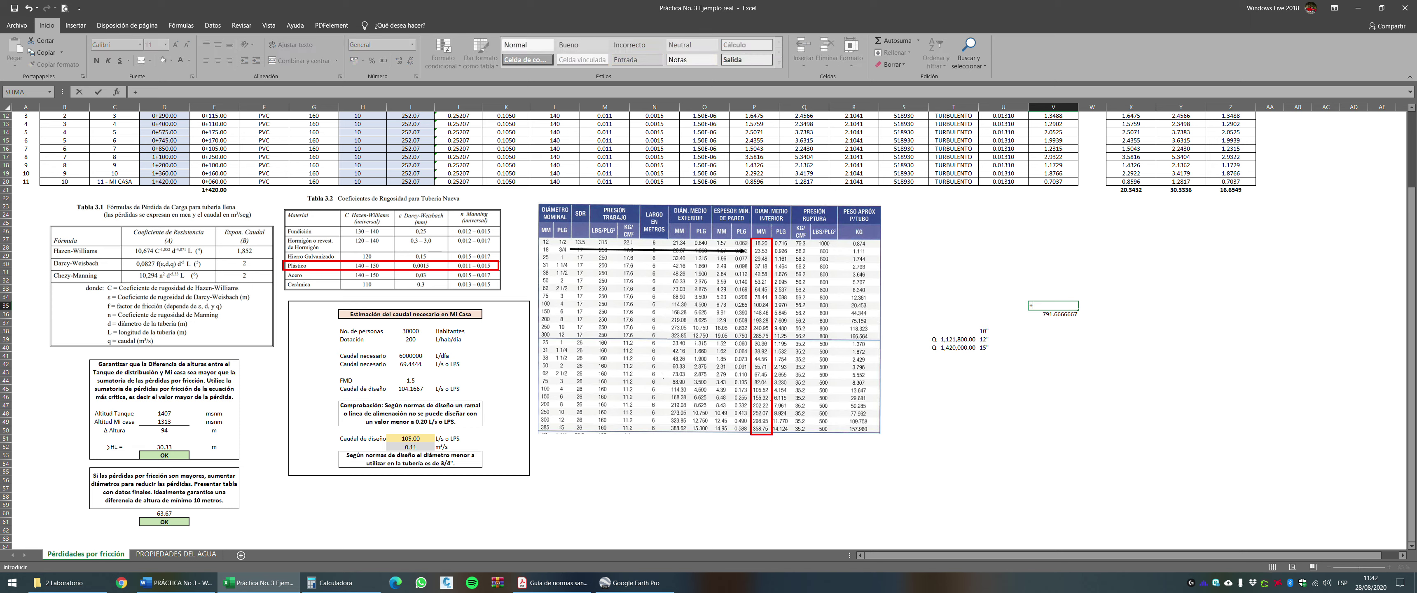
{"action": "type", "text": "3376.8/6"}
{"action": "key", "text": "Return"}
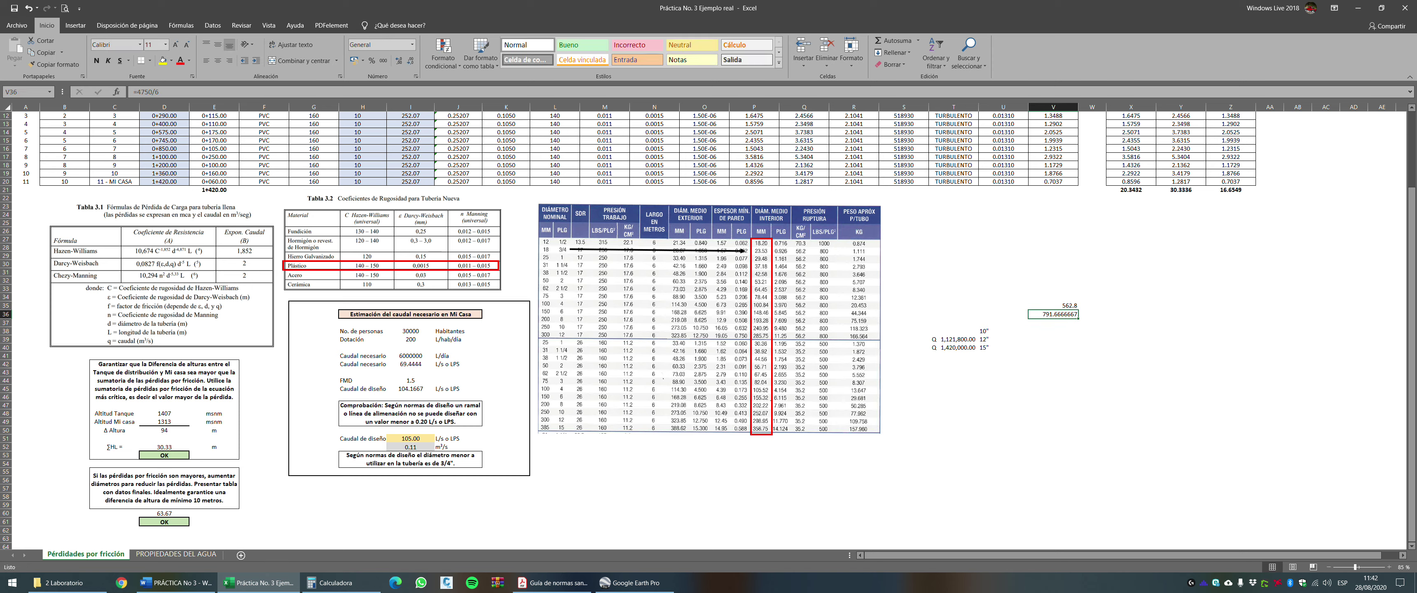
Calculate the 10-inch pipe cost in cell T38 as =1420*563 and apply the accounting currency format.
{"action": "left_click", "coordinate": [1052, 305]}
{"action": "key", "text": "Down"}
{"action": "key", "text": "Left"}
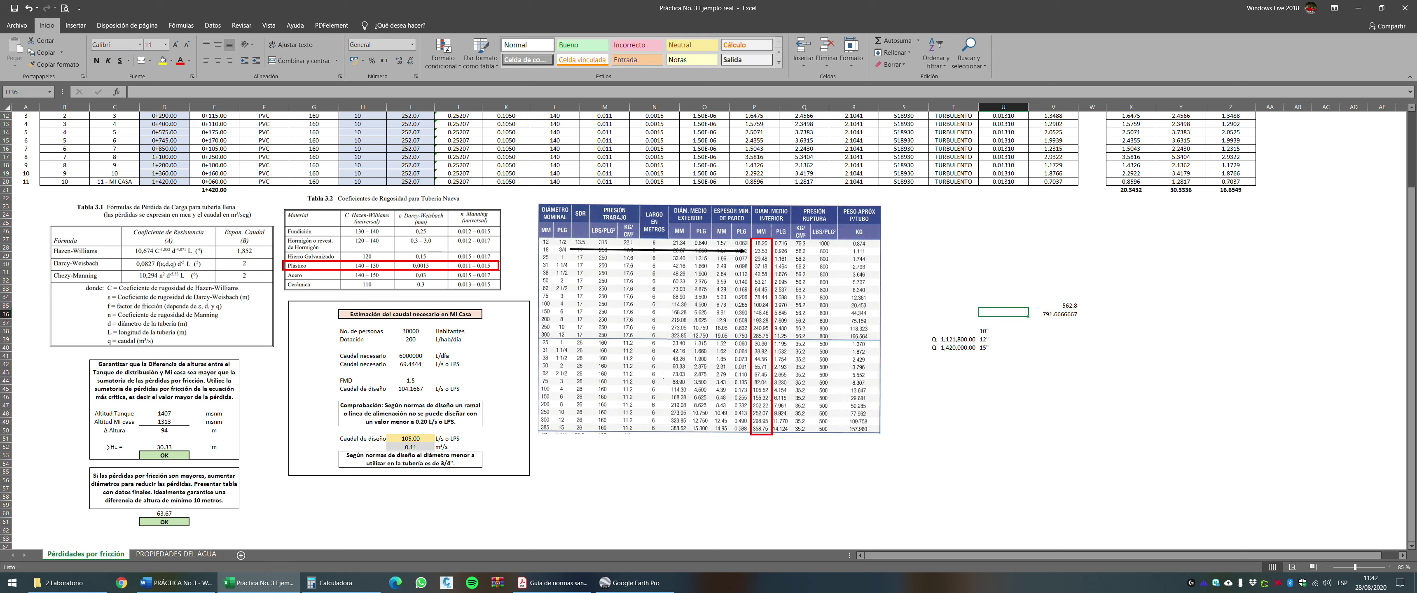
{"action": "key", "text": "Down"}
{"action": "key", "text": "Down"}
{"action": "key", "text": "Left"}
{"action": "type", "text": "+1420*"}
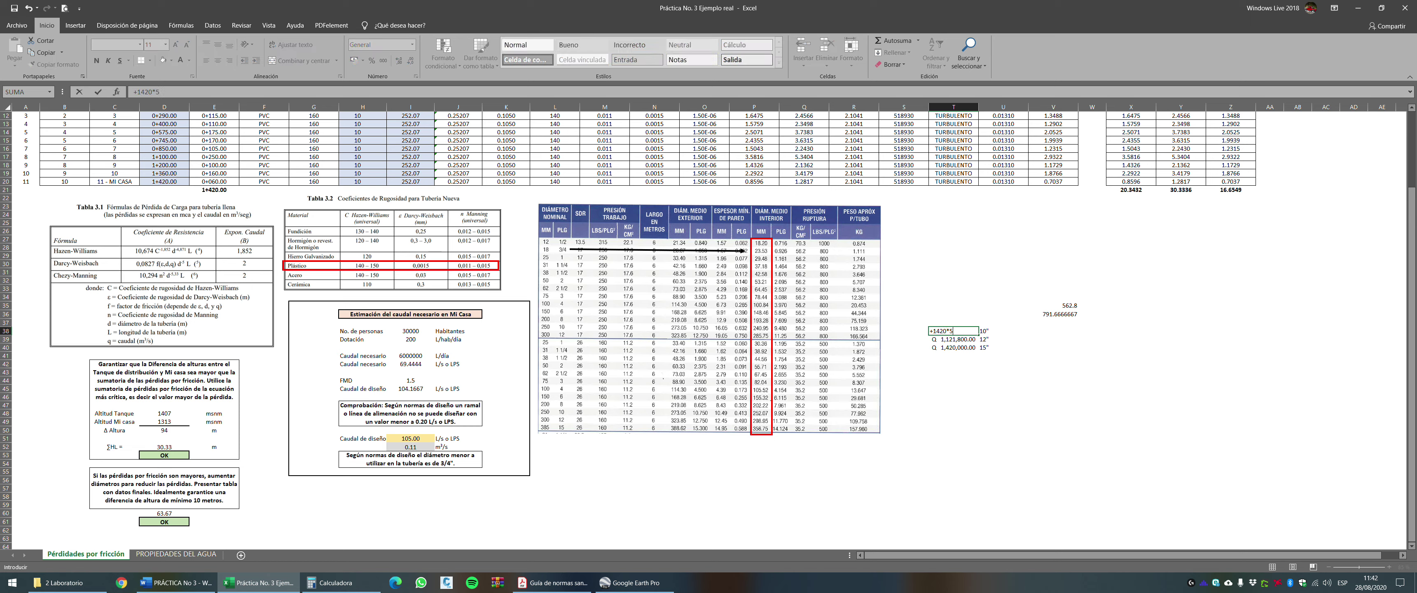
{"action": "type", "text": "563"}
{"action": "key", "text": "Return"}
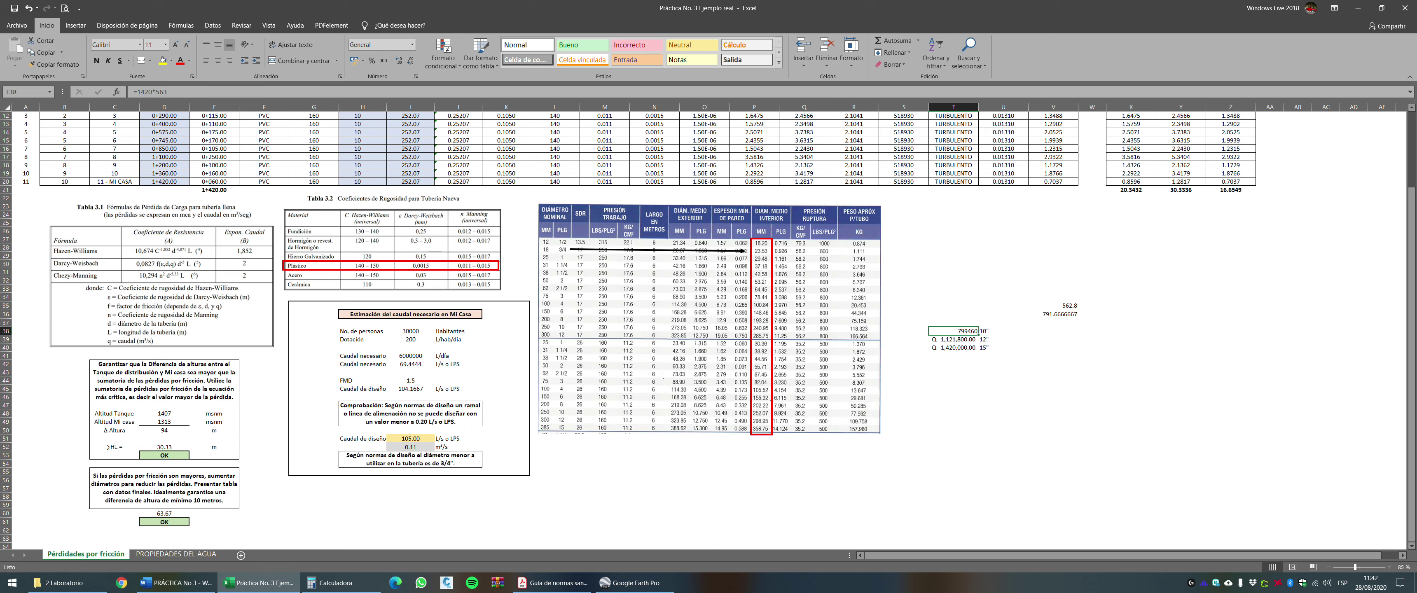
{"action": "left_click", "coordinate": [355, 61]}
{"action": "left_click", "coordinate": [953, 364]}
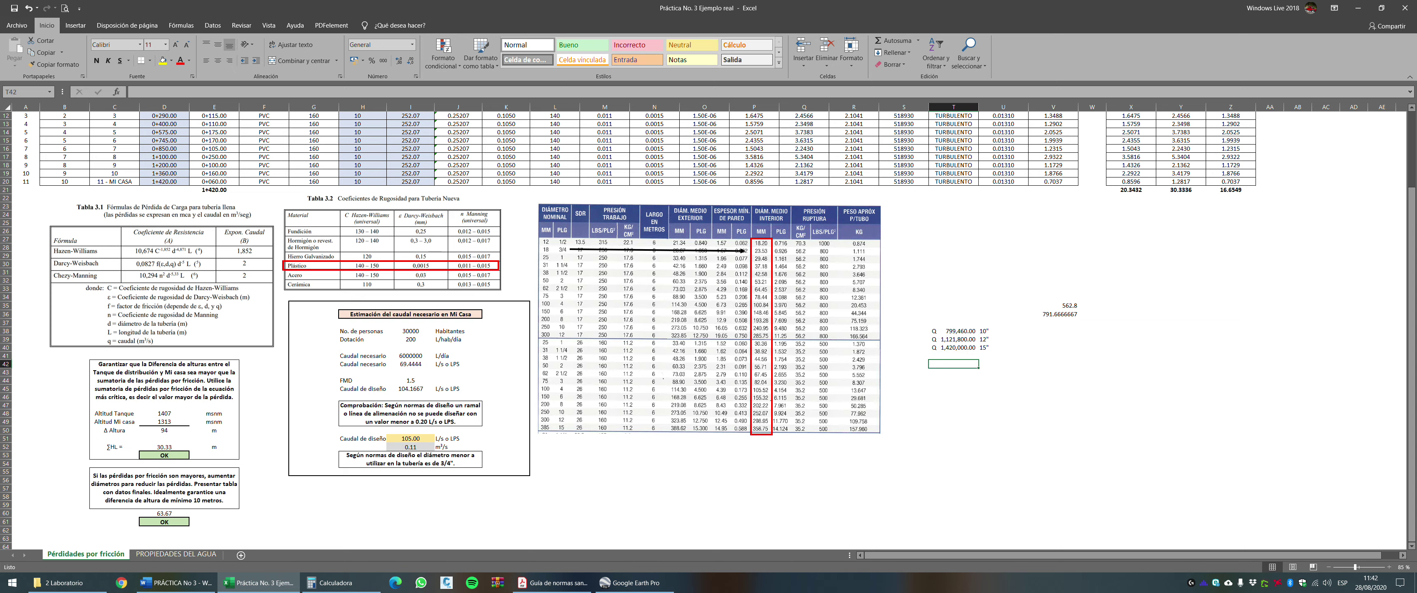
Compare the pipe costs for the 10, 12 and 15-inch diameters.
{"action": "scroll", "coordinate": [953, 365], "scroll_direction": "up", "scroll_amount": 1}
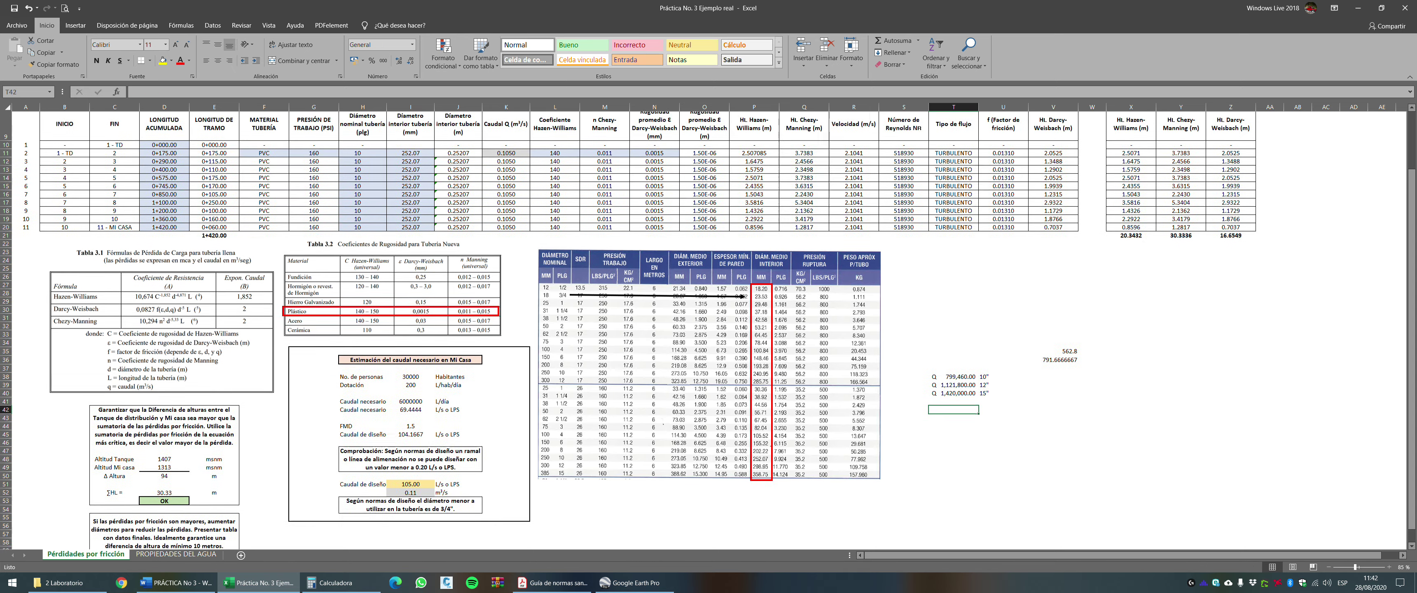
{"action": "left_click_drag", "start_coordinate": [953, 397], "coordinate": [953, 381]}
{"action": "left_click", "coordinate": [1003, 397]}
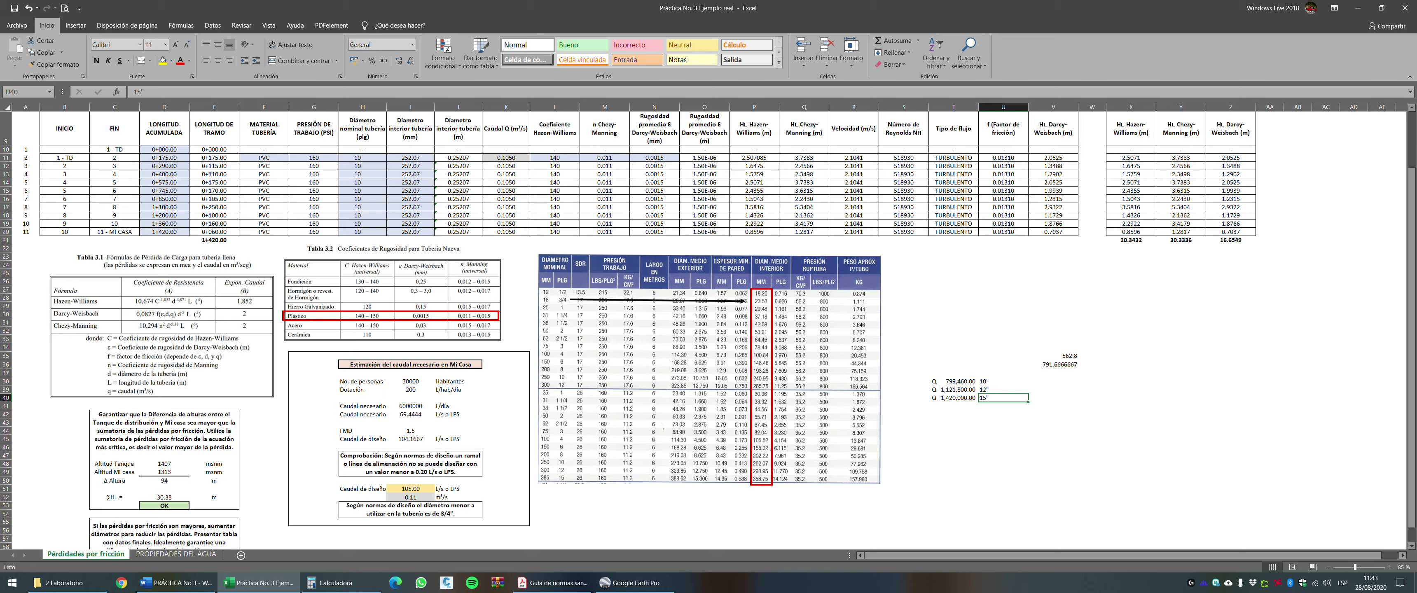
{"action": "left_click", "coordinate": [953, 397]}
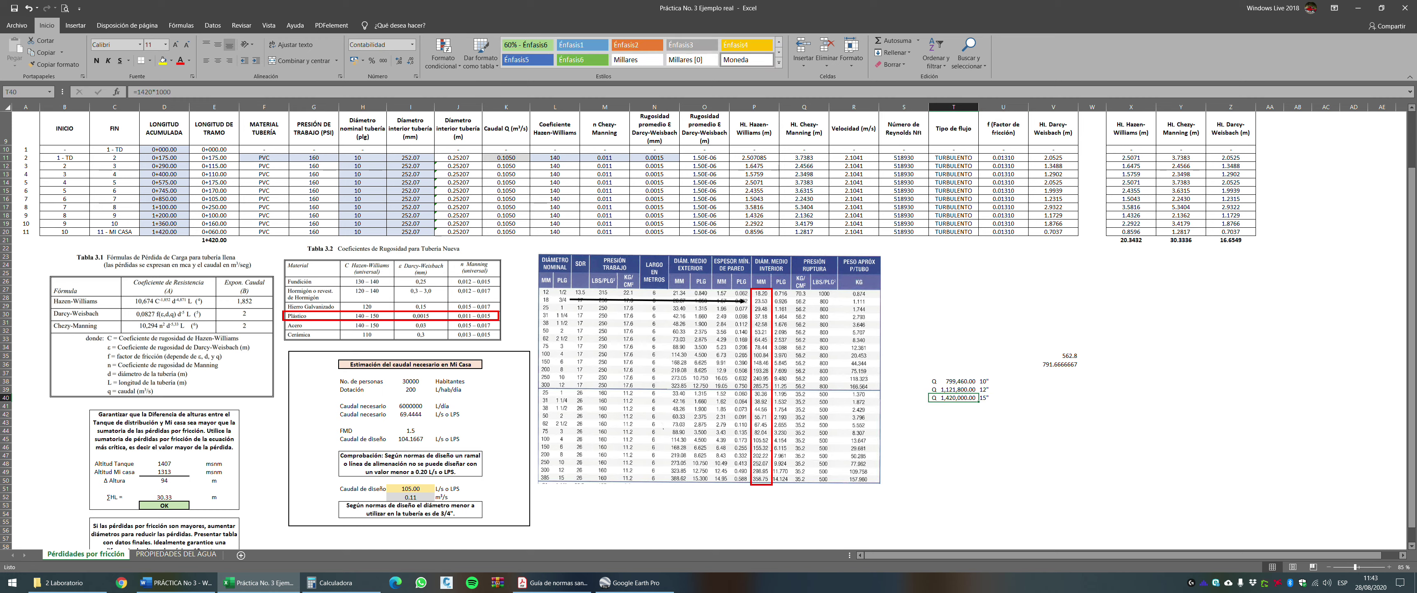
Select the velocity values of all pipe segments, R11:R20, to review them for the 10-inch diameter.
{"action": "key", "text": "Up"}
{"action": "key", "text": "Up"}
{"action": "key", "text": "Up"}
{"action": "key", "text": "Up"}
{"action": "key", "text": "Up"}
{"action": "key", "text": "Up"}
{"action": "key", "text": "Up"}
{"action": "key", "text": "Up"}
{"action": "key", "text": "Up"}
{"action": "key", "text": "Up"}
{"action": "key", "text": "Up"}
{"action": "key", "text": "Up"}
{"action": "key", "text": "Up"}
{"action": "key", "text": "Up"}
{"action": "key", "text": "Up"}
{"action": "key", "text": "Up"}
{"action": "key", "text": "Up"}
{"action": "key", "text": "Up"}
{"action": "key", "text": "Up"}
{"action": "key", "text": "Up"}
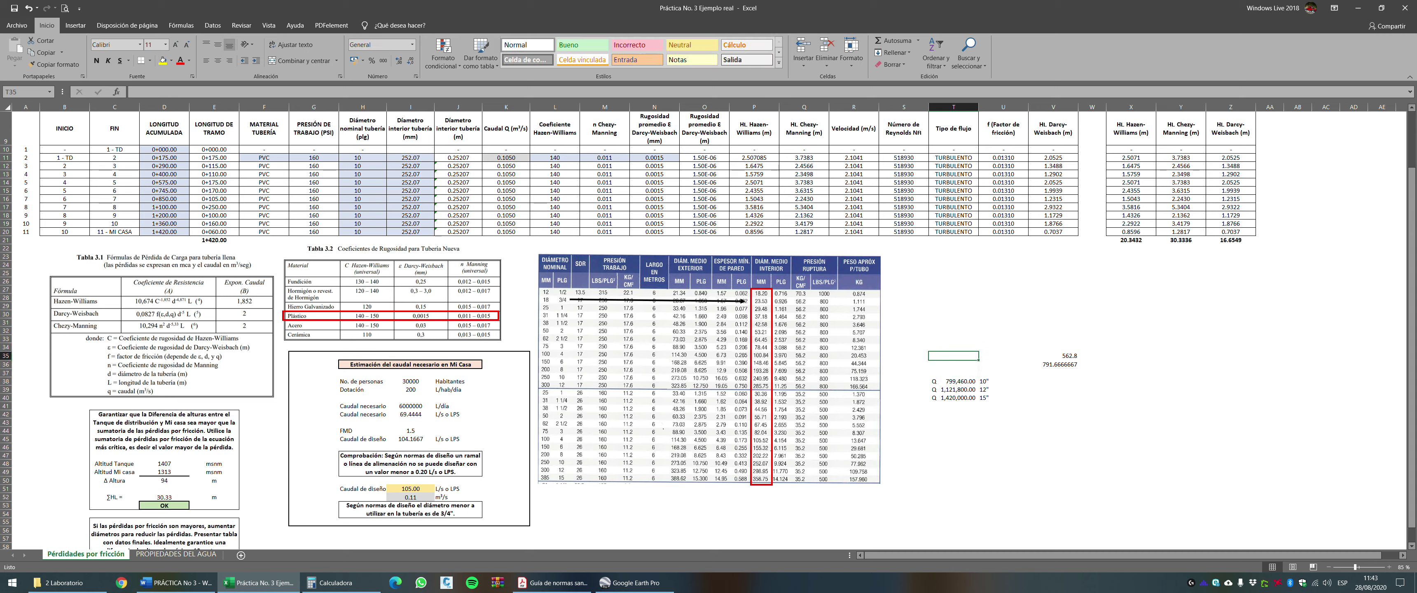
{"action": "key", "text": "Left"}
{"action": "key", "text": "Left"}
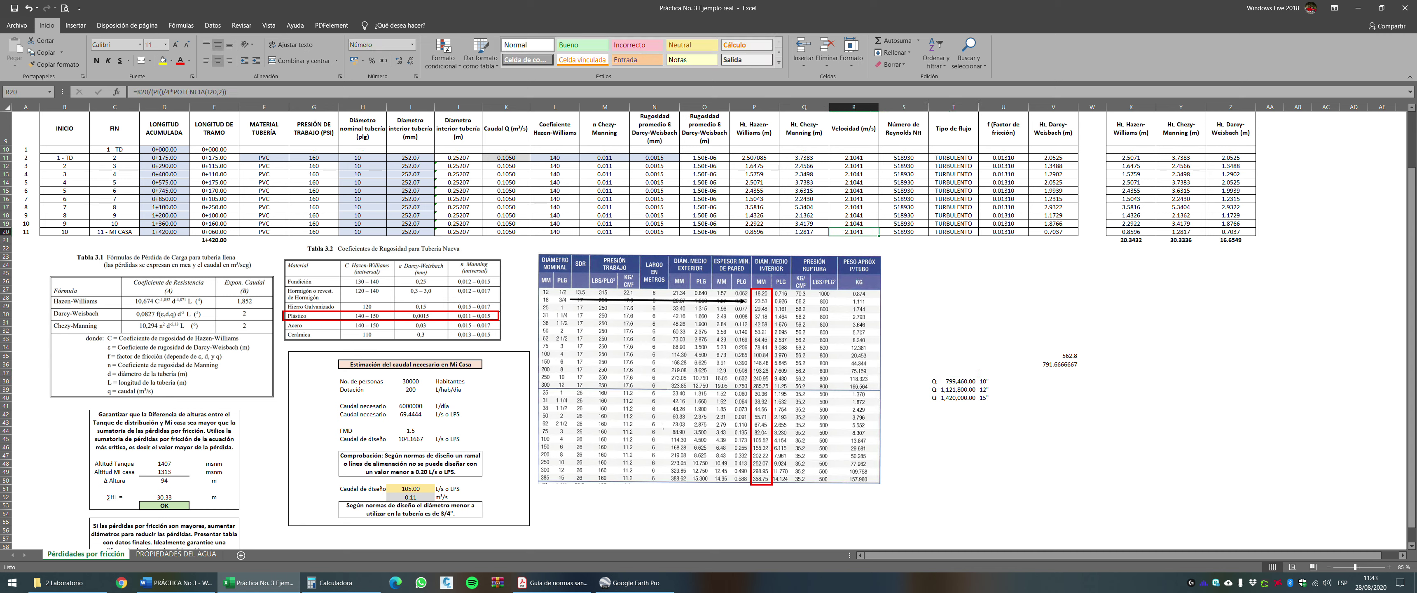
{"action": "key", "text": "shift+Up"}
{"action": "key", "text": "shift+Up"}
{"action": "key", "text": "shift+Up"}
{"action": "key", "text": "shift+Up"}
{"action": "key", "text": "shift+Up"}
{"action": "key", "text": "shift+Up"}
{"action": "key", "text": "shift+Up"}
{"action": "key", "text": "shift+Up"}
{"action": "key", "text": "shift+Up"}
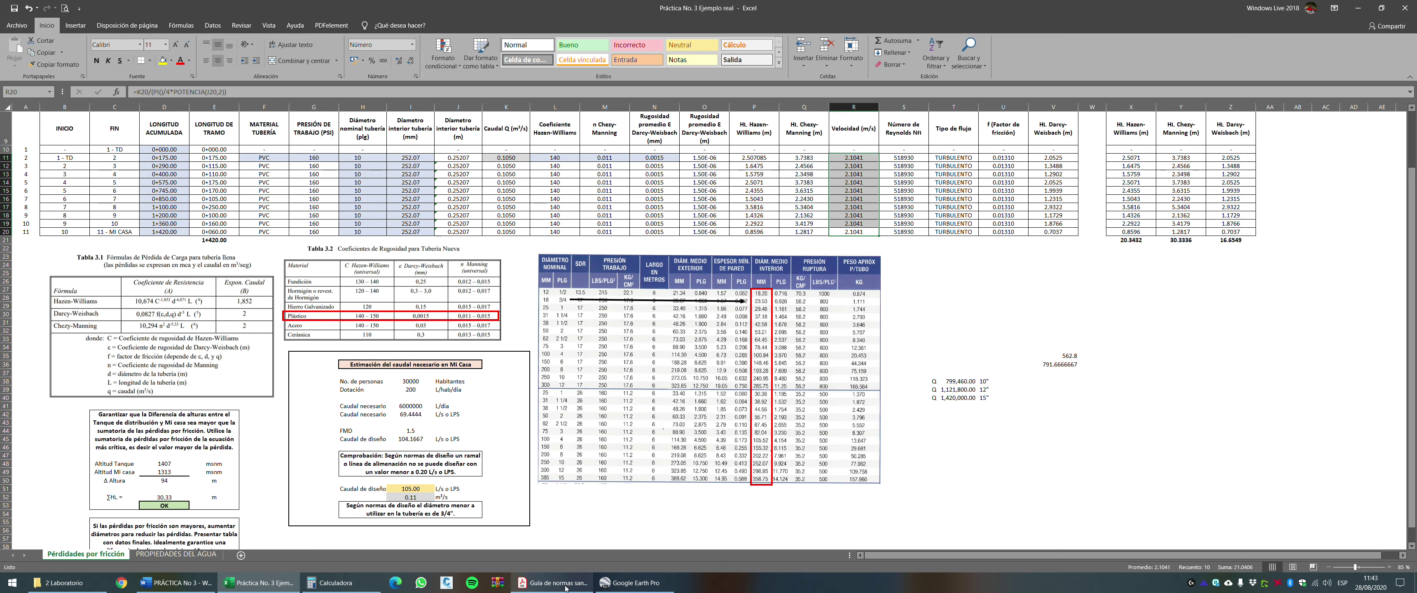
Check the minimum and maximum velocities for forced conduits in the PDF standards guide, and return to Excel to compare the segment velocities.
{"action": "left_click", "coordinate": [553, 583]}
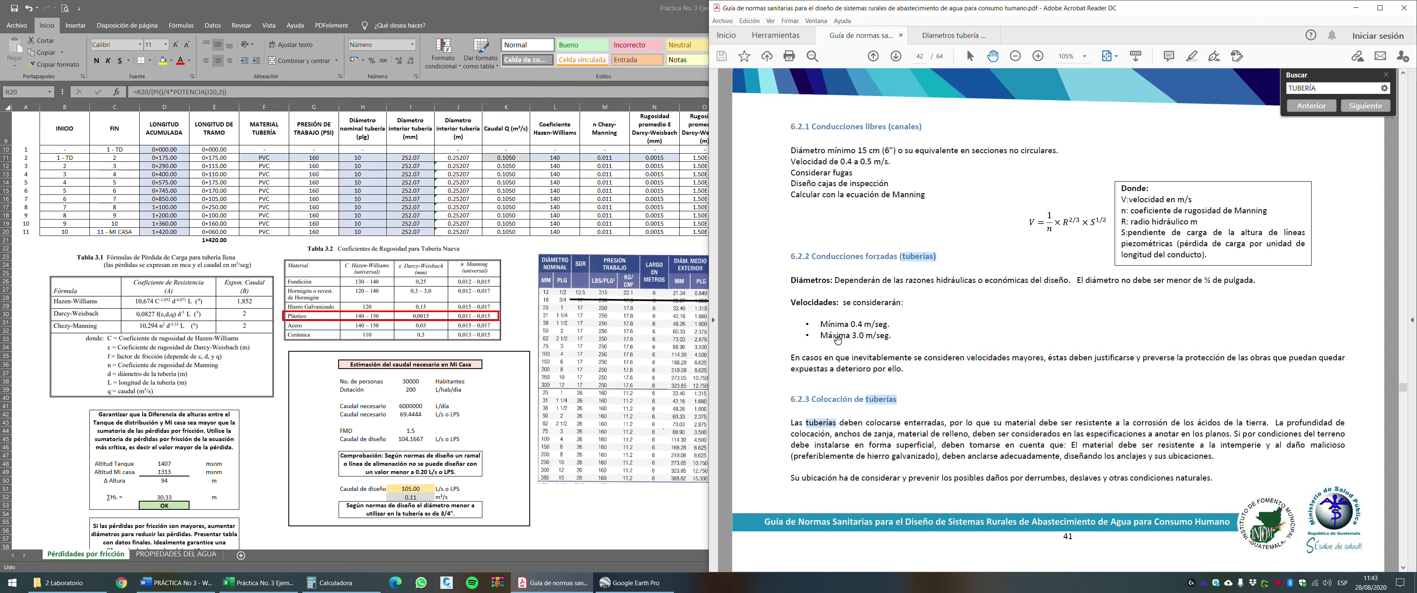
{"action": "key", "text": "alt+Tab"}
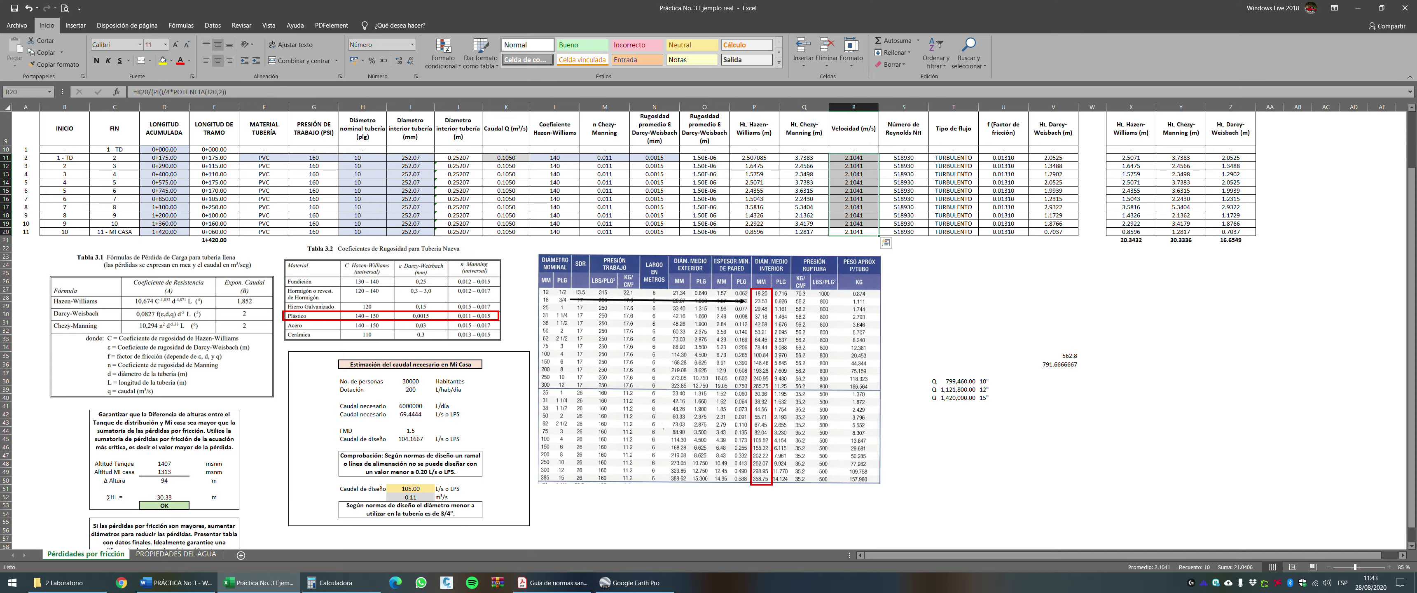
{"action": "left_click_drag", "start_coordinate": [853, 158], "coordinate": [854, 232]}
{"action": "left_click", "coordinate": [953, 281]}
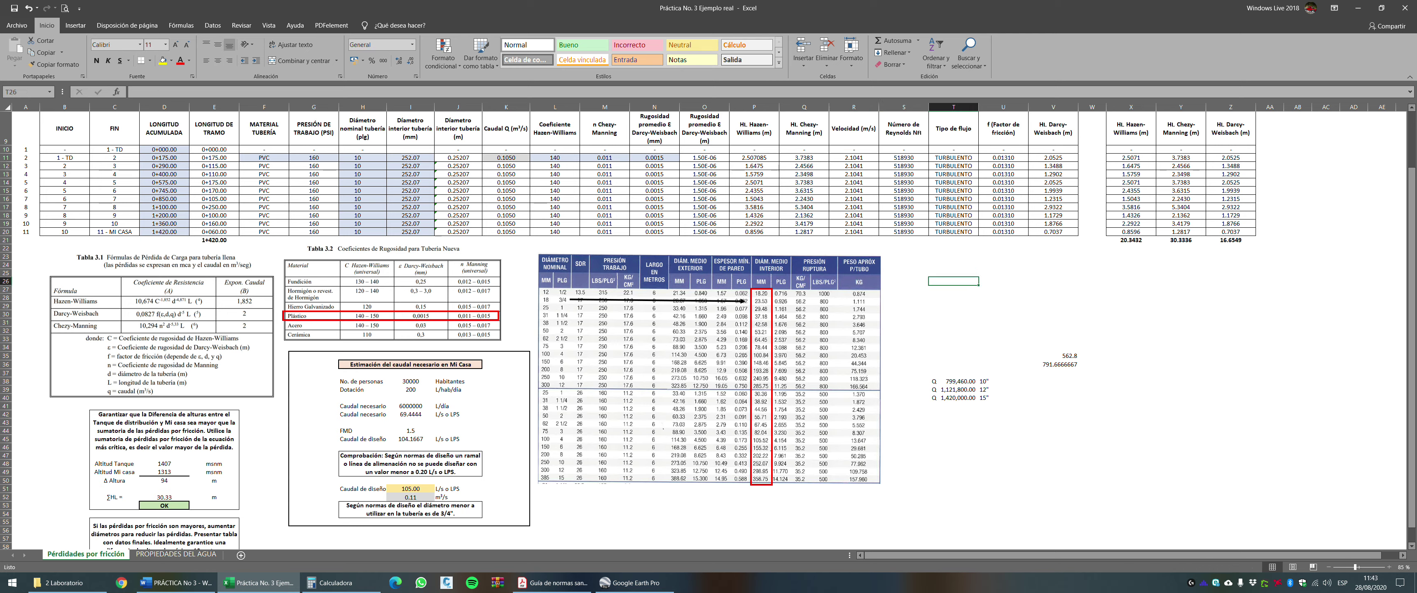
Try an 8-inch nominal diameter with an inner diameter of 202.22 mm in the first segment.
{"action": "left_click", "coordinate": [362, 157]}
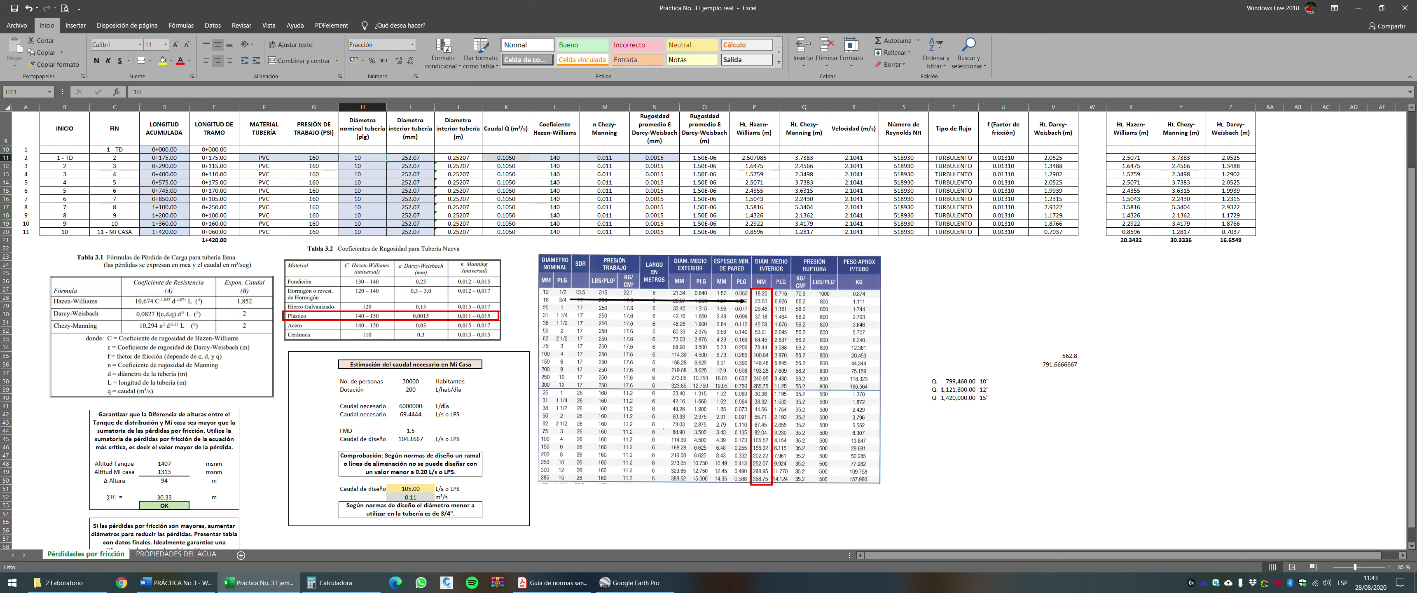
{"action": "type", "text": "8"}
{"action": "key", "text": "Tab"}
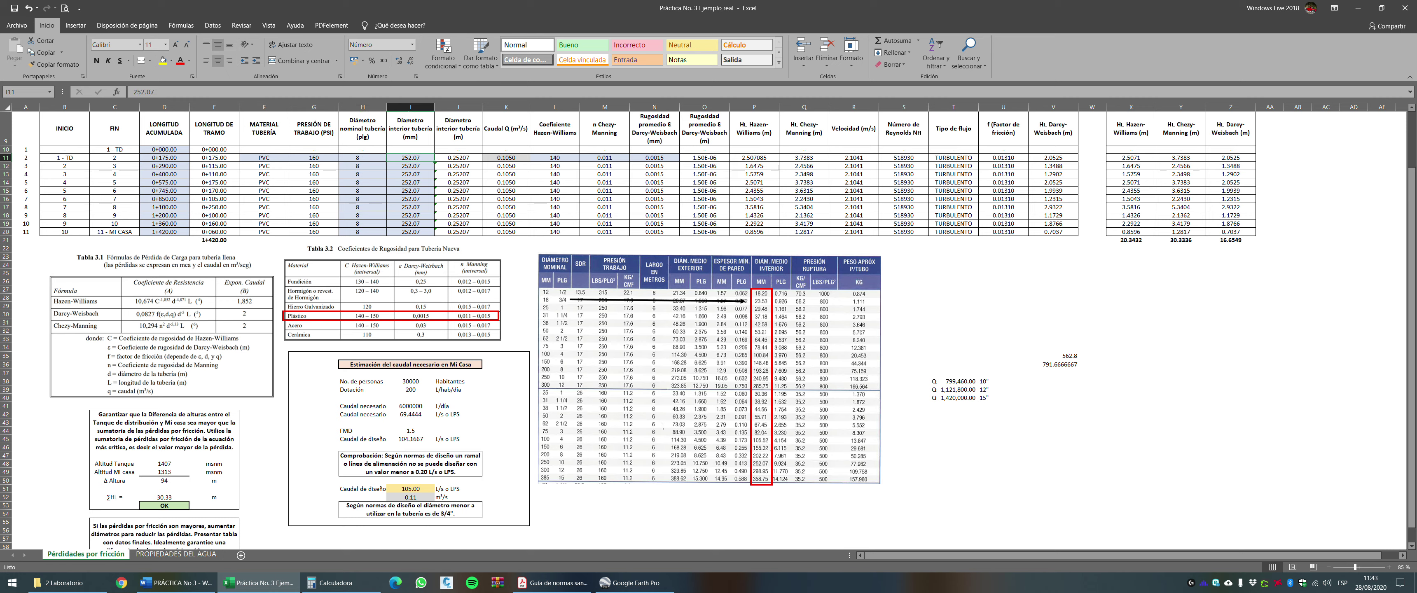
{"action": "type", "text": "202.22"}
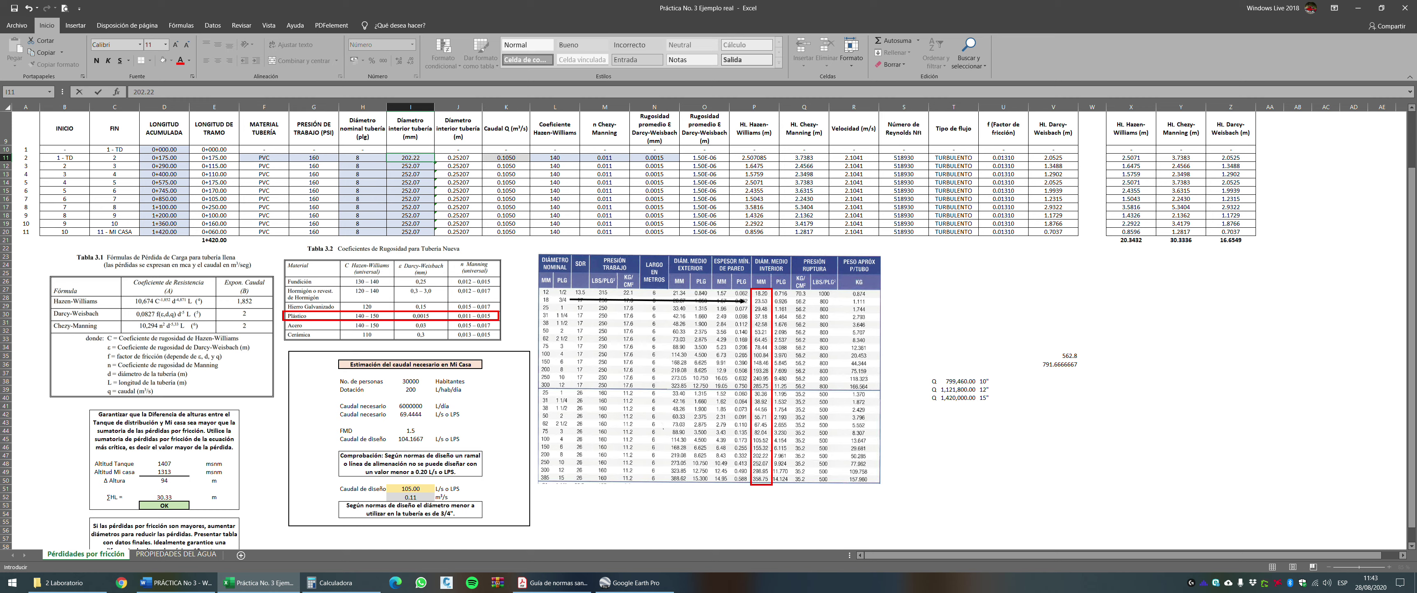
{"action": "key", "text": "Return"}
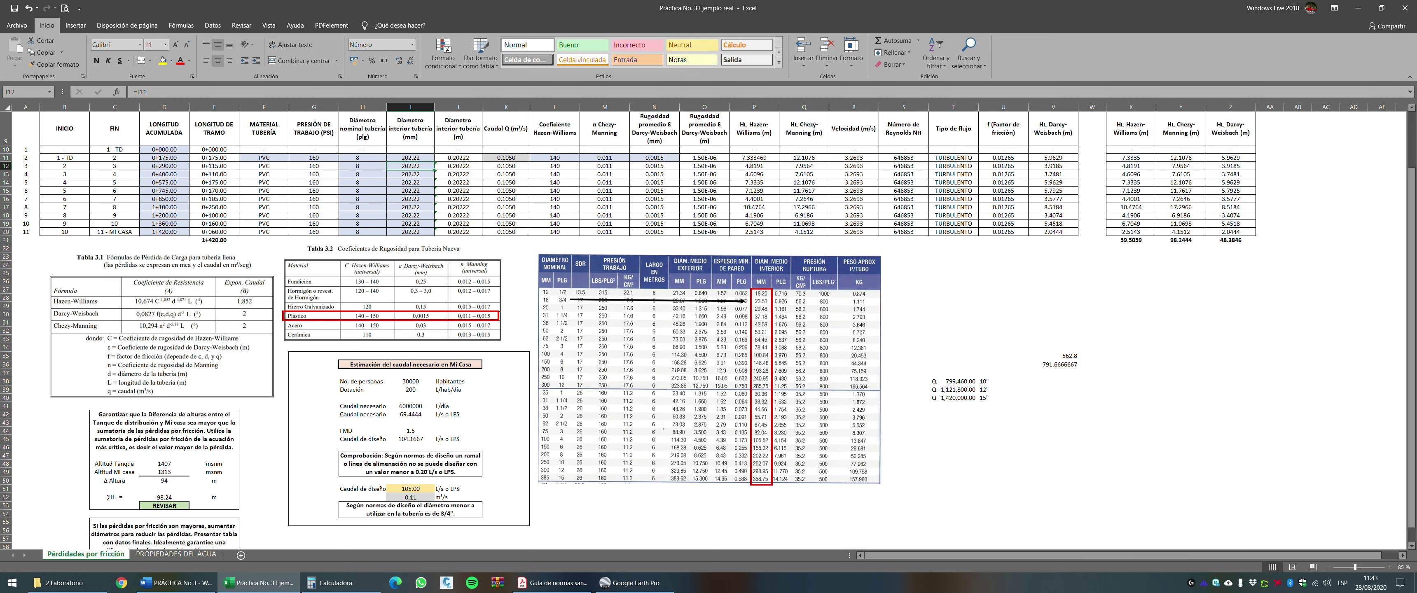
Examine the Chezy-Manning loss total, the segment velocities and the height-difference checks for the 8-inch pipe.
{"action": "left_click", "coordinate": [1181, 240]}
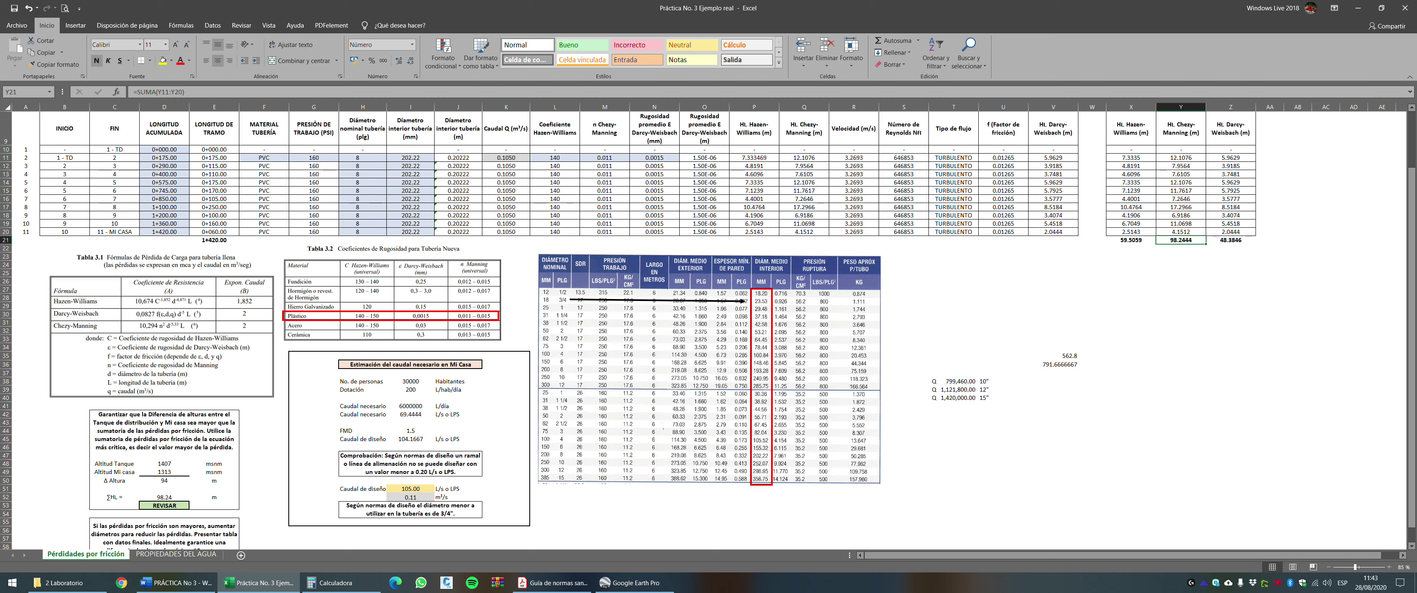
{"action": "left_click_drag", "start_coordinate": [854, 157], "coordinate": [854, 232]}
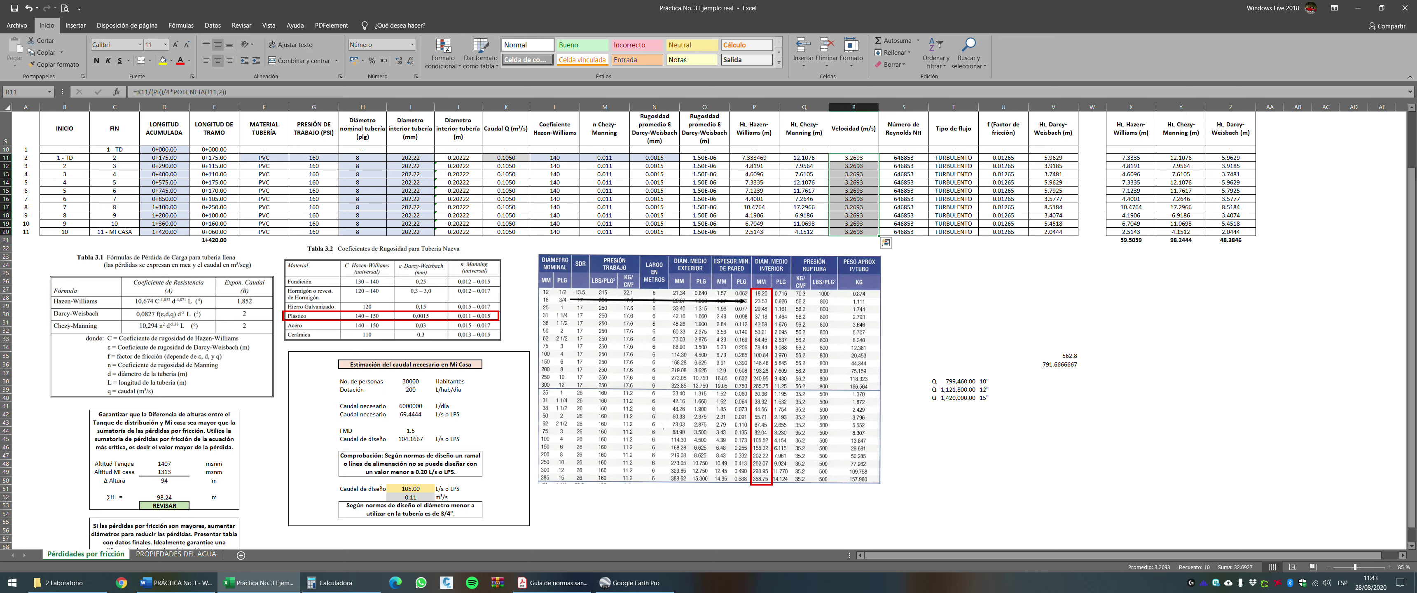
{"action": "left_click", "coordinate": [853, 157]}
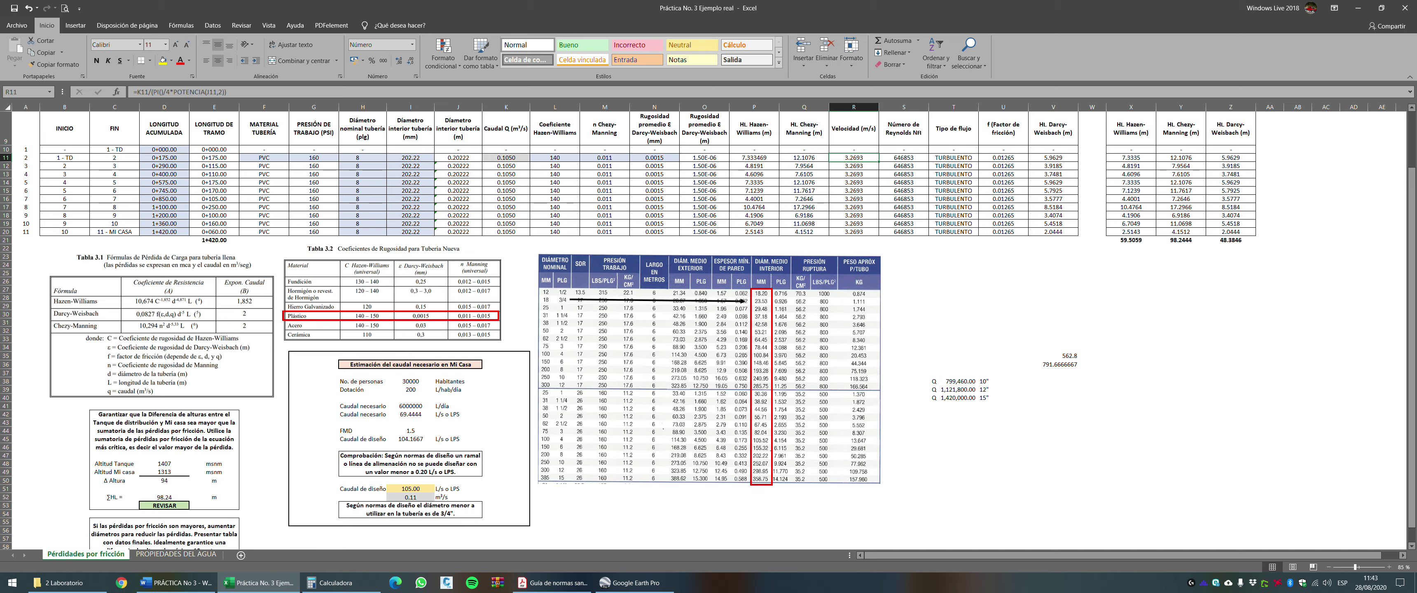
{"action": "scroll", "coordinate": [709, 330], "scroll_direction": "down", "scroll_amount": 2}
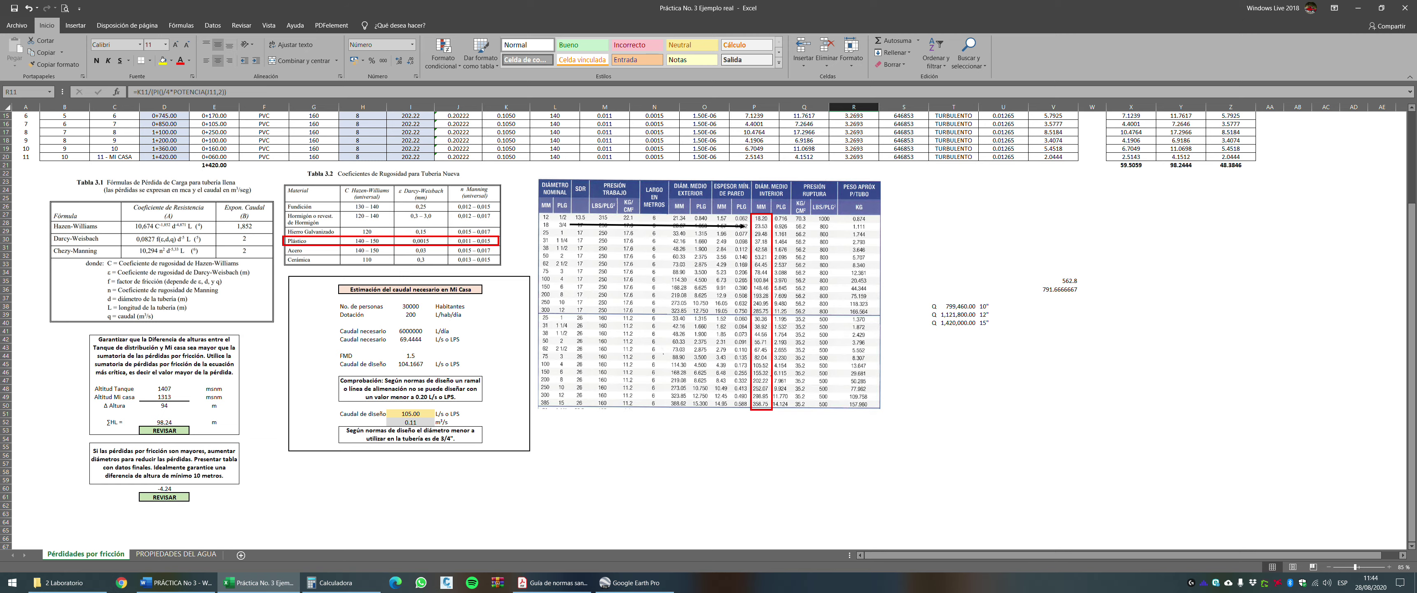
{"action": "scroll", "coordinate": [559, 311], "scroll_direction": "up", "scroll_amount": 3}
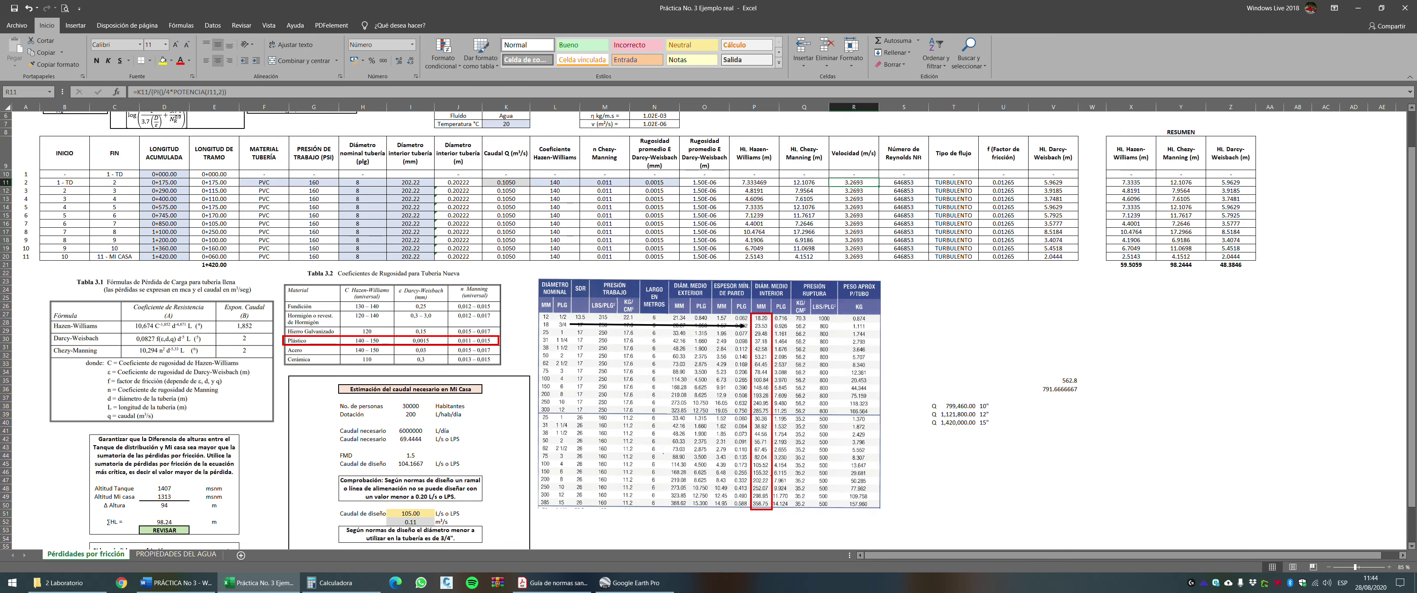
{"action": "scroll", "coordinate": [709, 330], "scroll_direction": "down", "scroll_amount": 1}
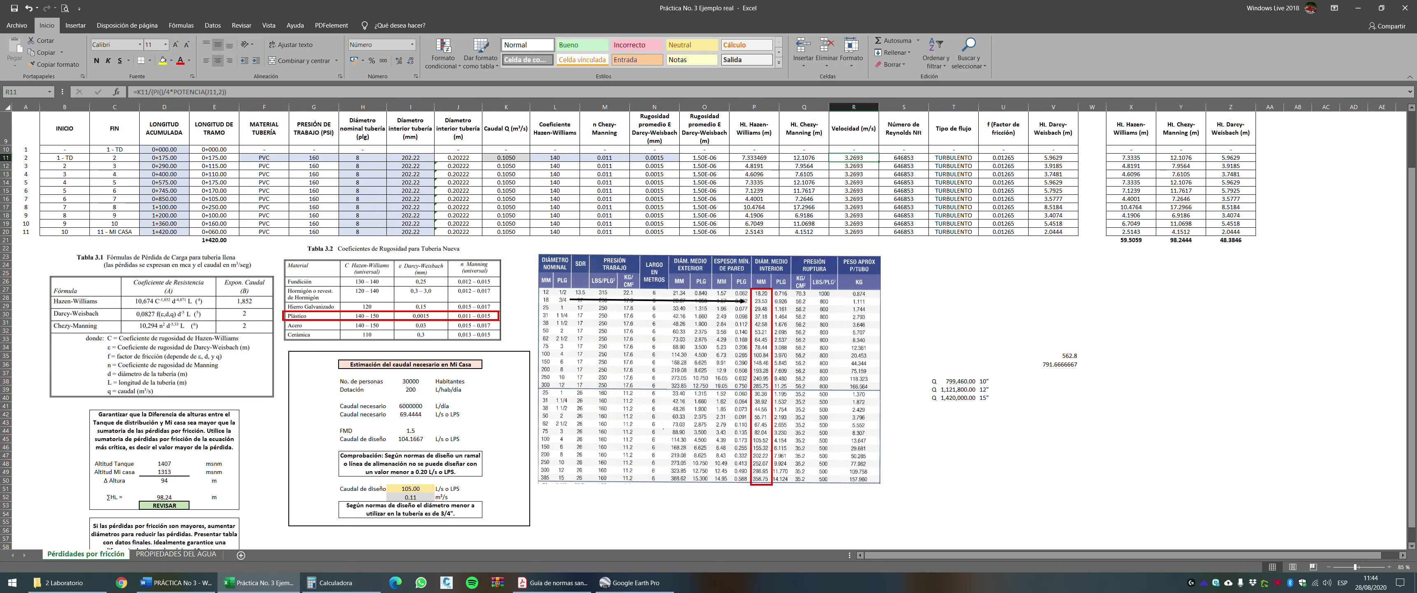
{"action": "scroll", "coordinate": [709, 330], "scroll_direction": "down", "scroll_amount": 2}
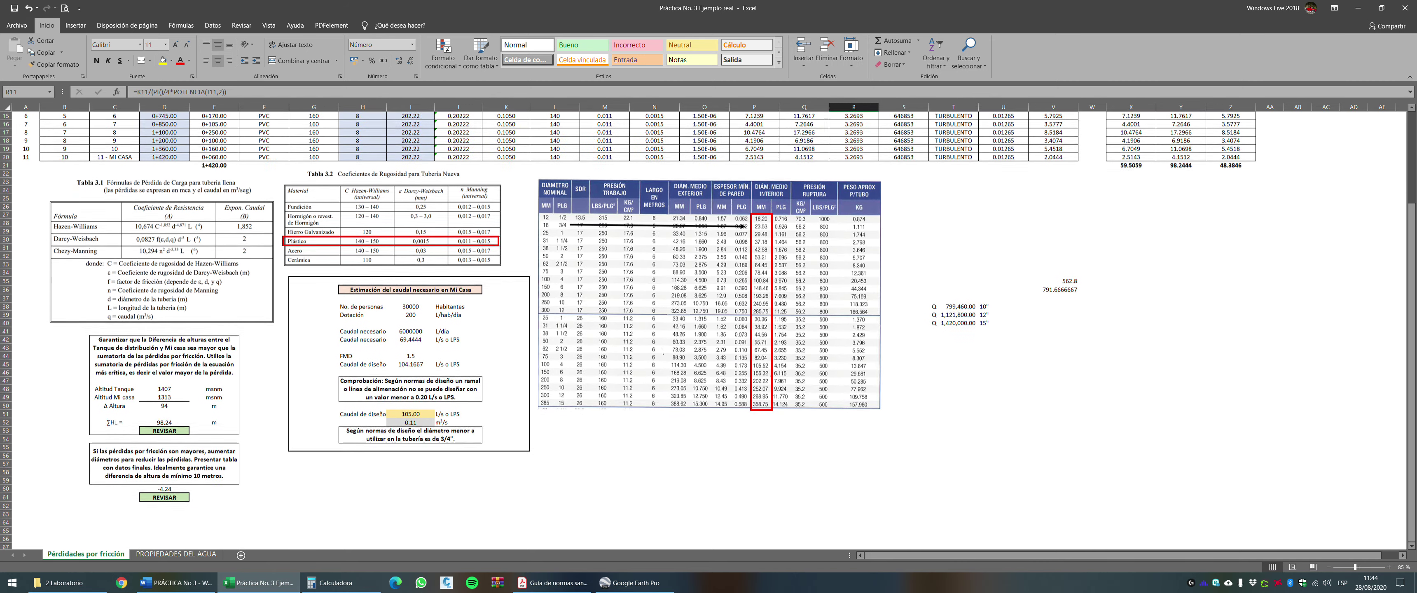
Undo the 8-inch nominal and inner diameter entries.
{"action": "scroll", "coordinate": [709, 330], "scroll_direction": "up", "scroll_amount": 2}
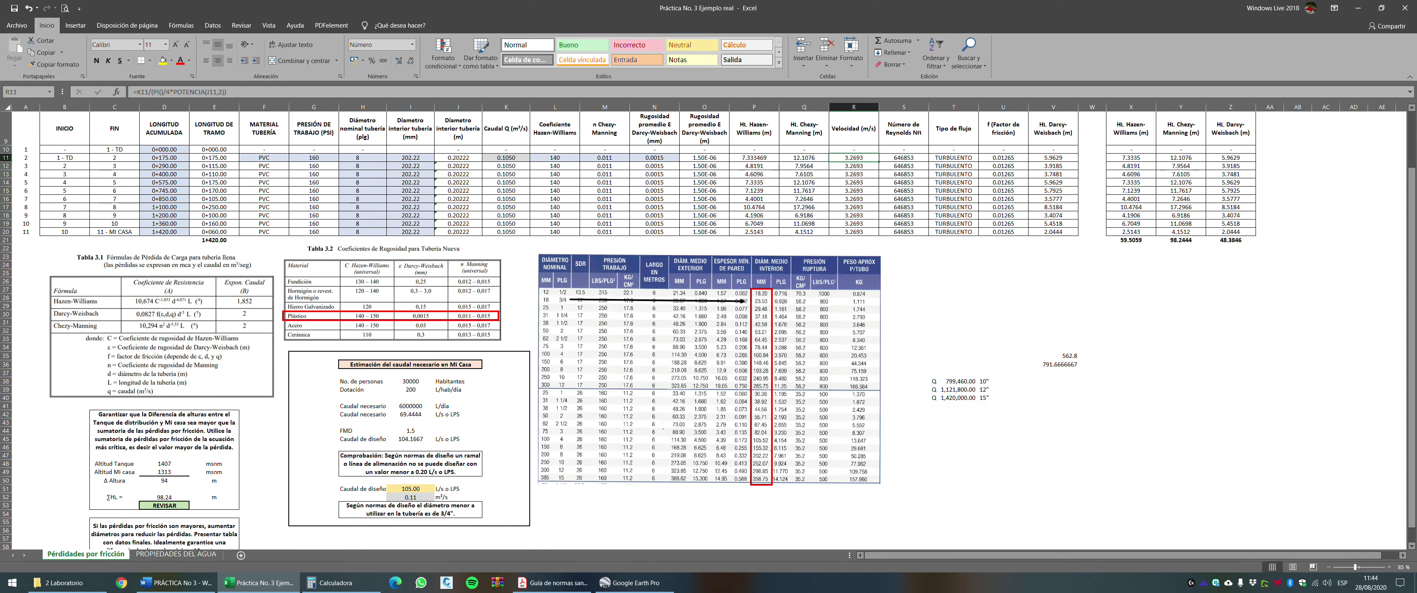
{"action": "key", "text": "ctrl+z"}
{"action": "key", "text": "ctrl+z"}
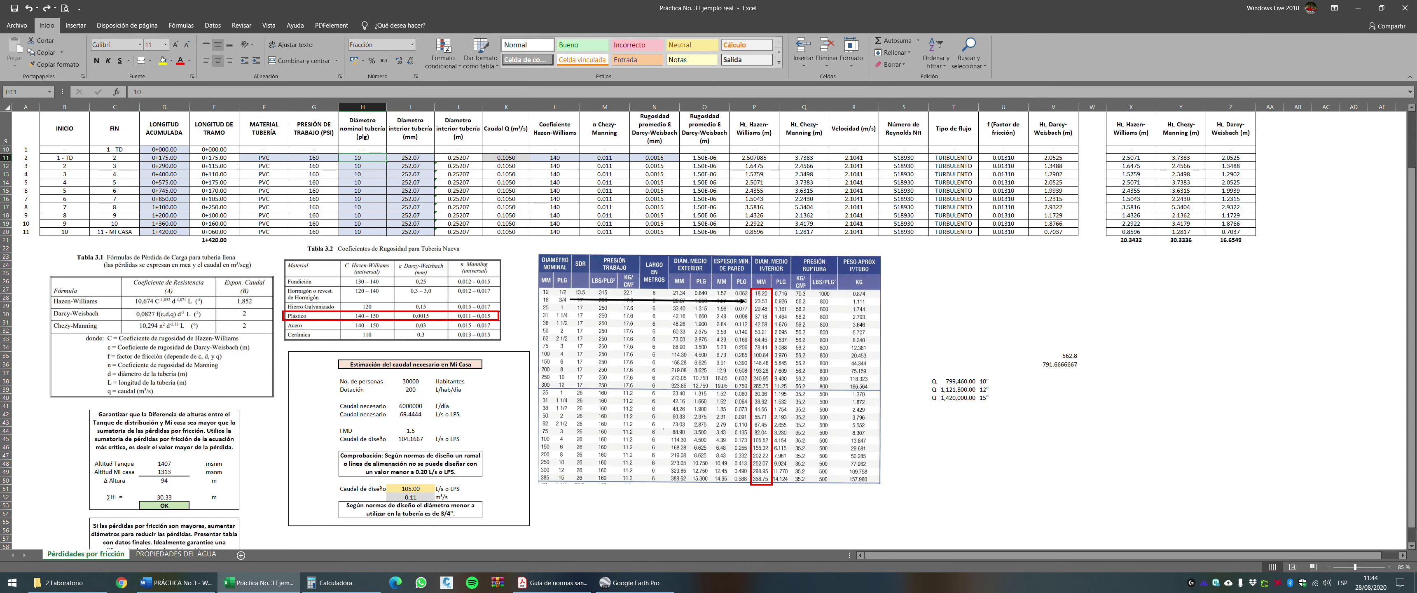